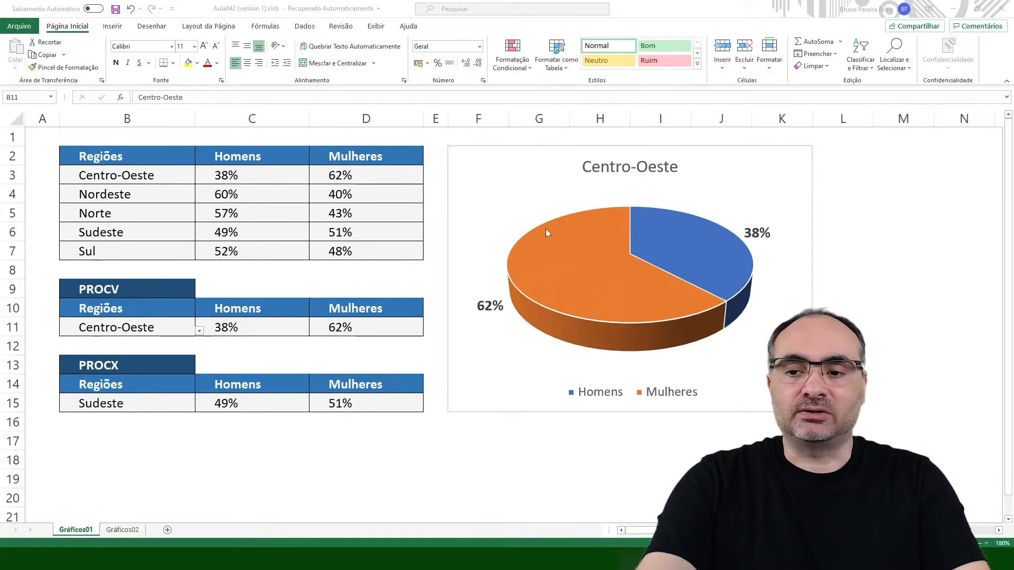
Choose Norte as the region in cell B11 of the PROCV table on the Gráficos01 sheet
left_click(199, 332)
left_click(199, 331)
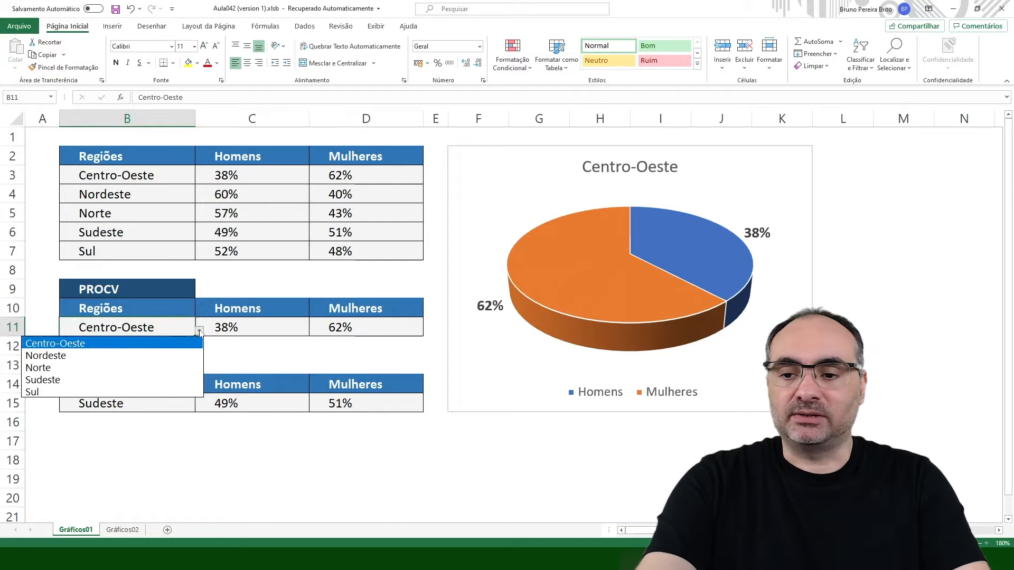
key("Escape")
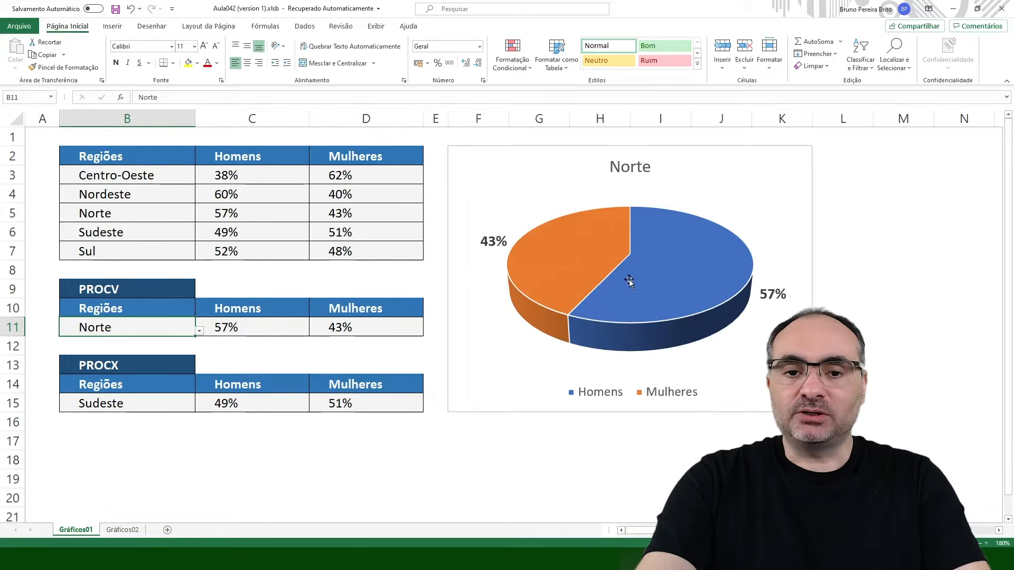
Choose Nordeste as the region in cell B15 of the PROCX table on the Gráficos02 sheet
left_click(123, 530)
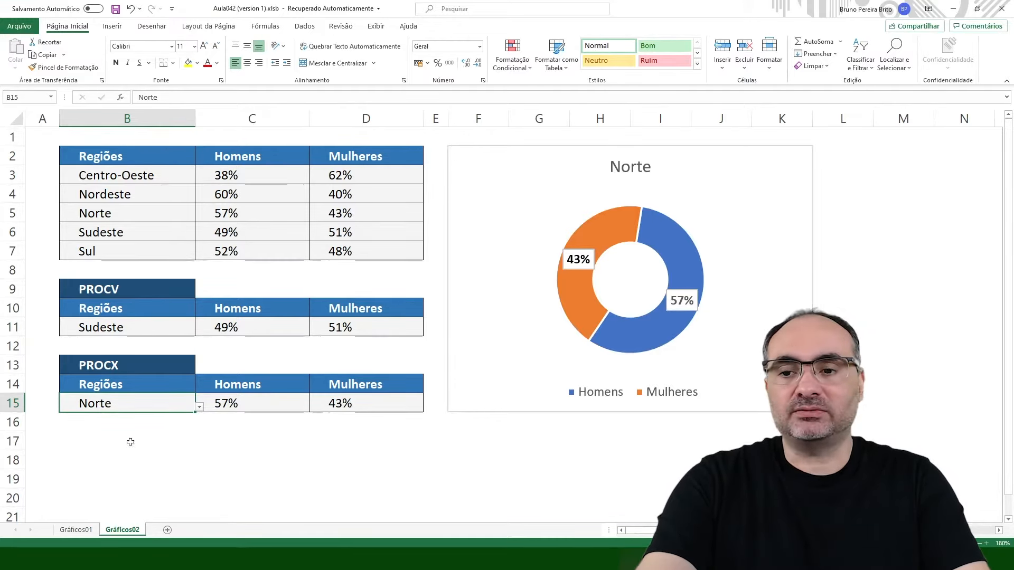
left_click(199, 406)
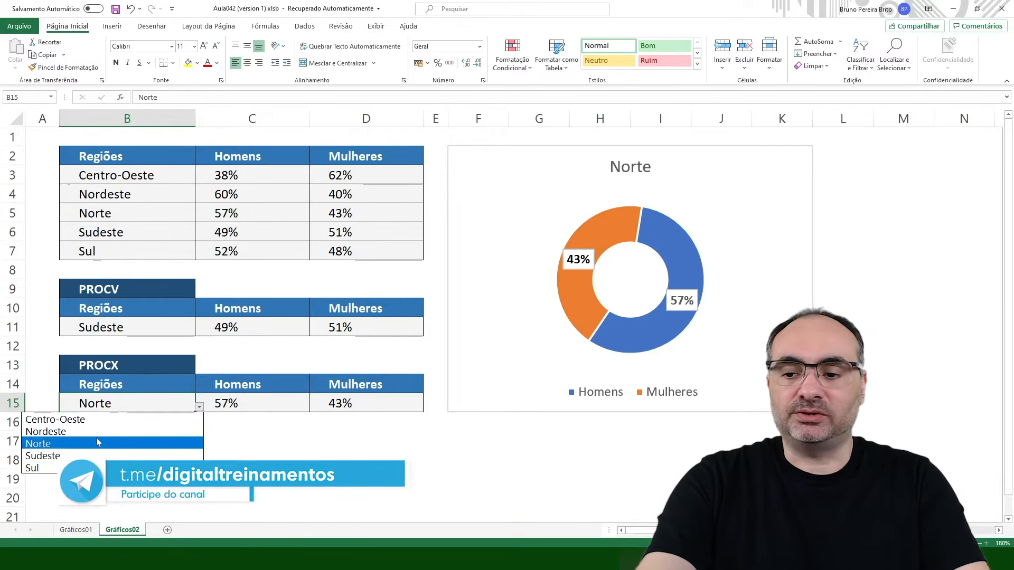
left_click(80, 431)
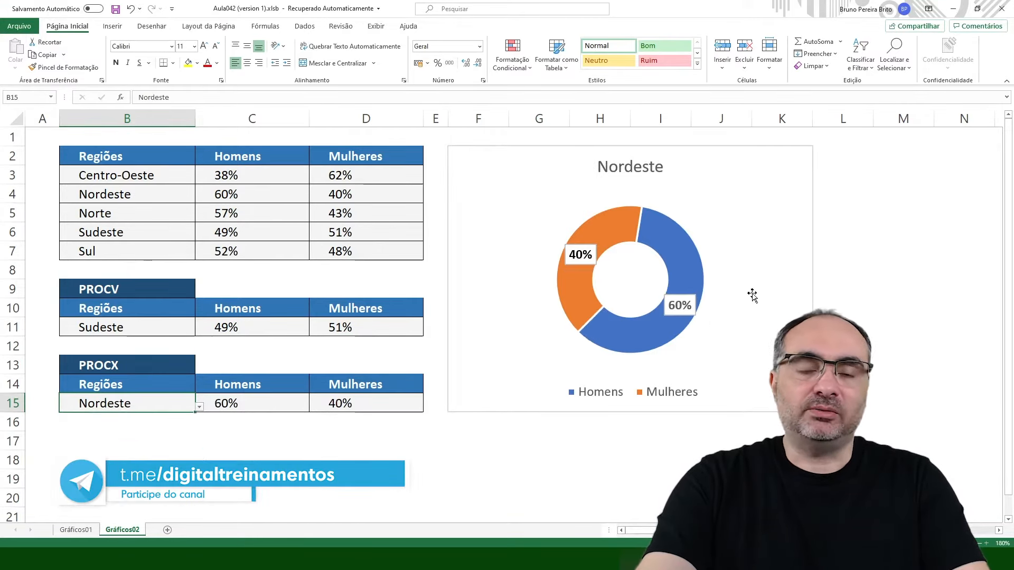
mouse_move(680, 325)
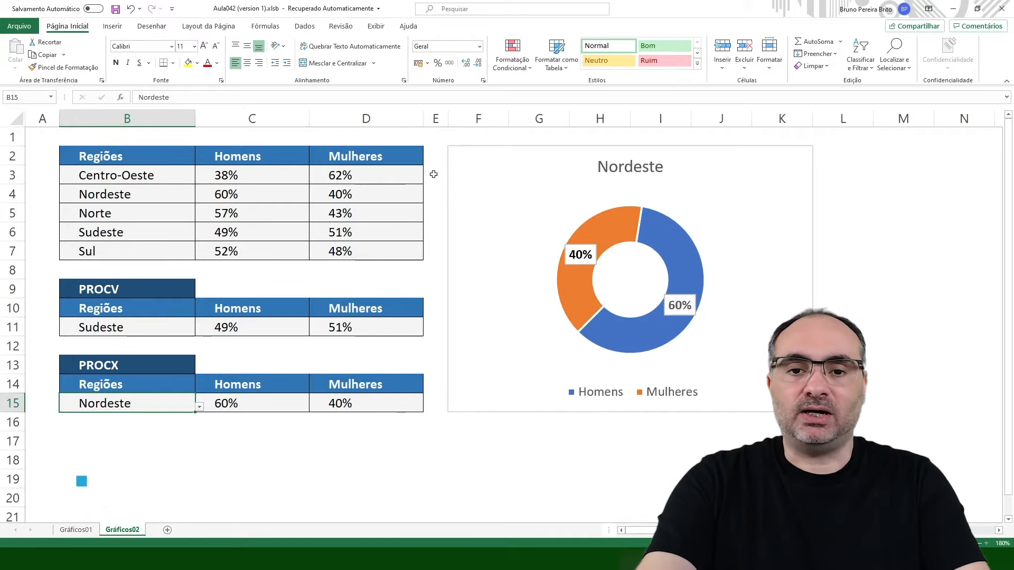
Delete the existing chart beside the tables
left_click(480, 153)
key("Delete")
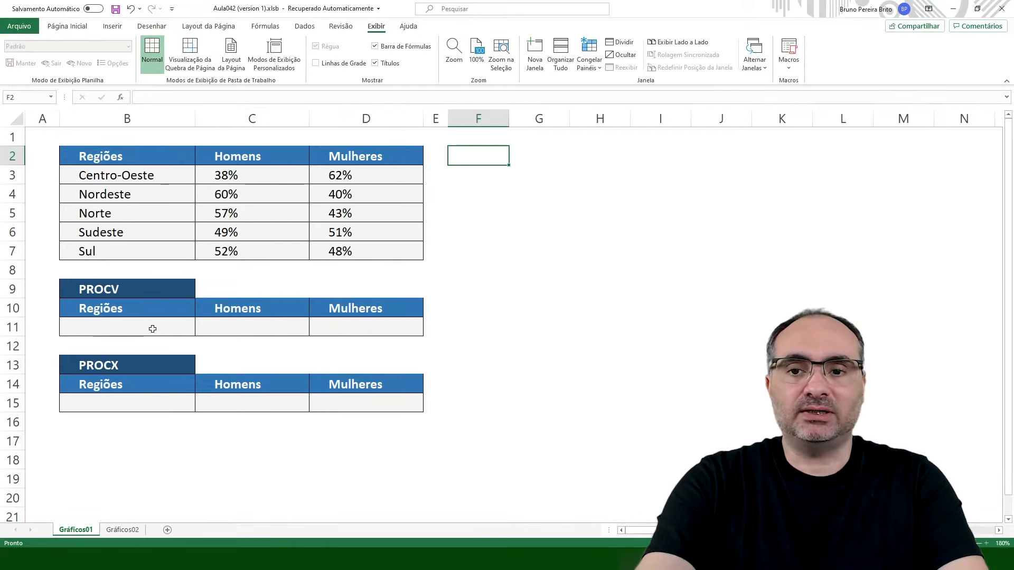
Start a data validation rule for cell B11 in the PROCV table, with Lista as the allowed type
left_click(137, 327)
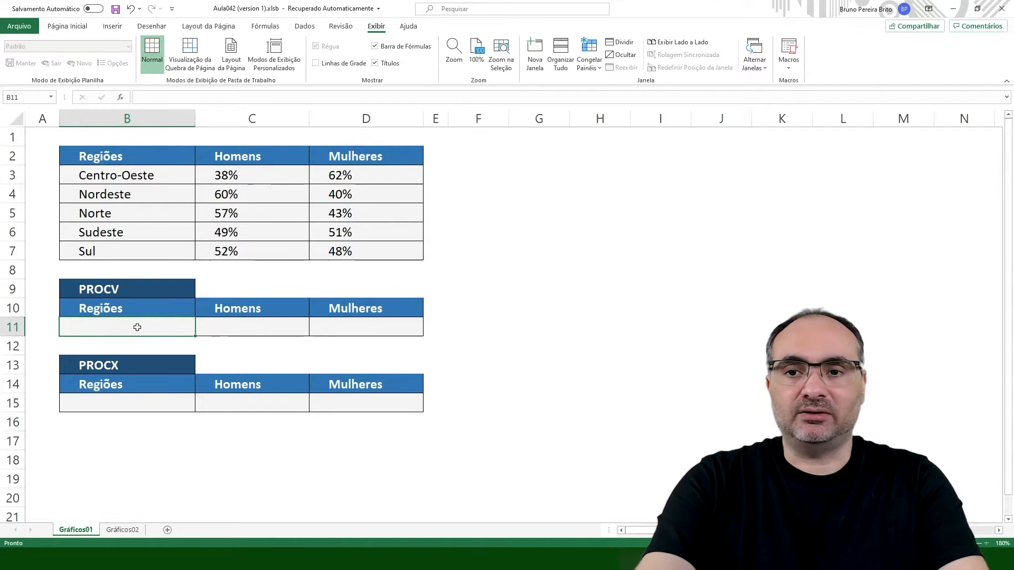
left_click(304, 27)
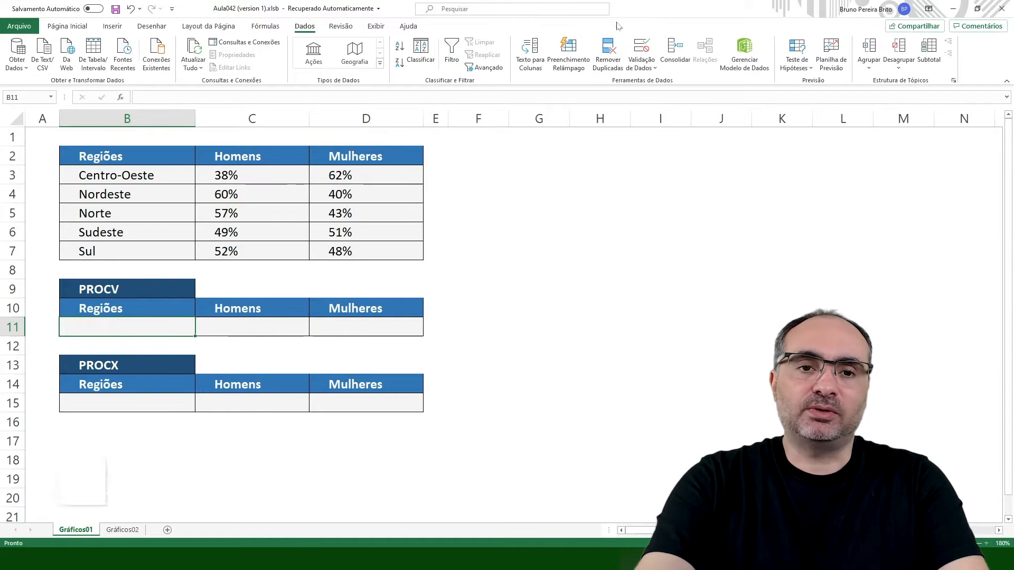
left_click(655, 69)
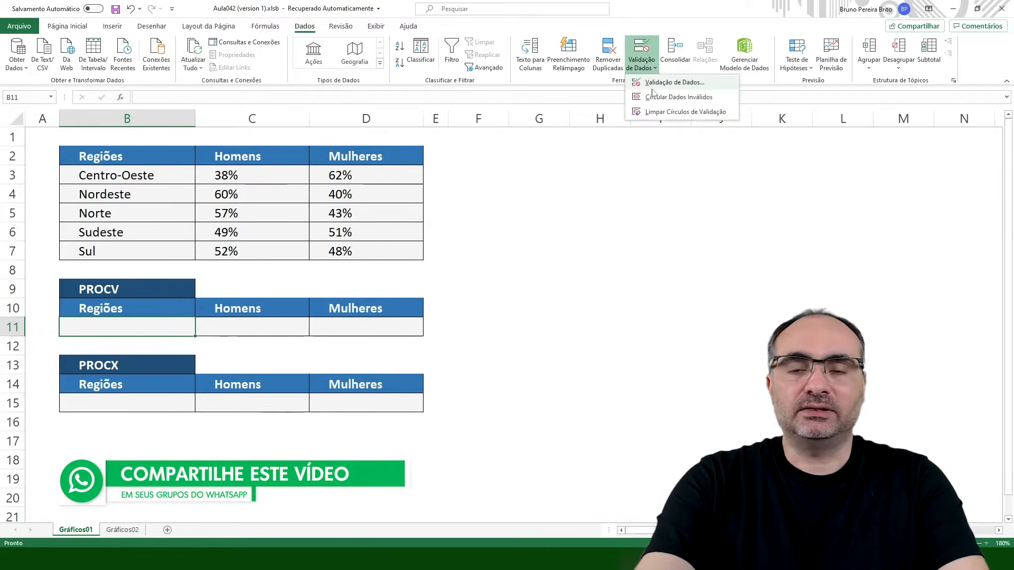
left_click(655, 83)
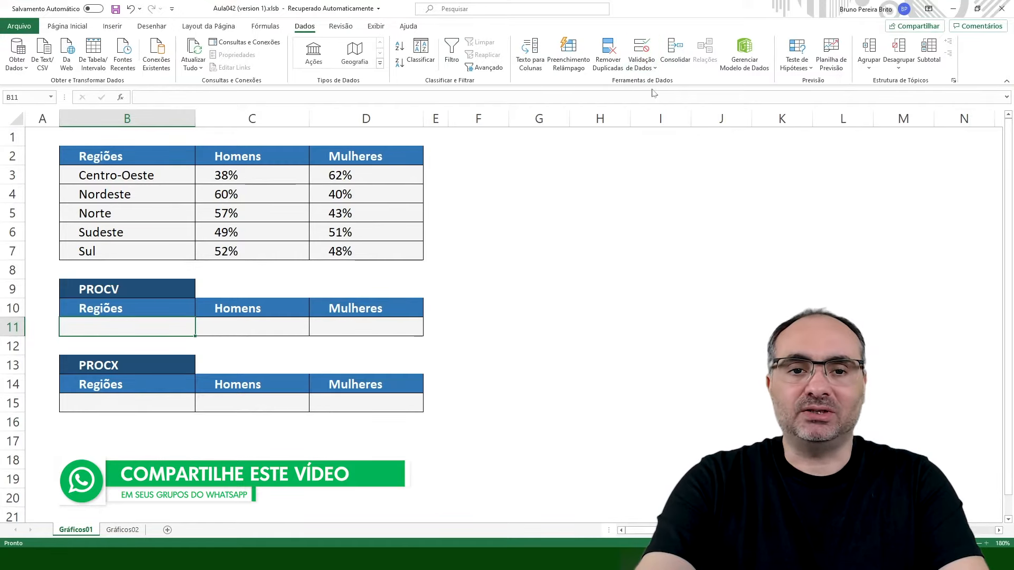
left_click_drag(599, 151, 299, 225)
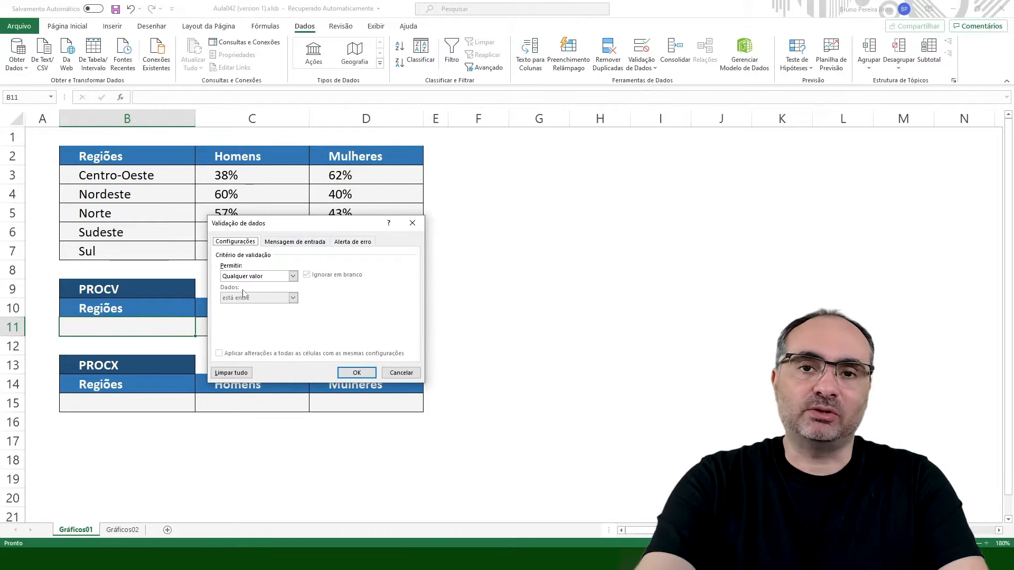
left_click(271, 277)
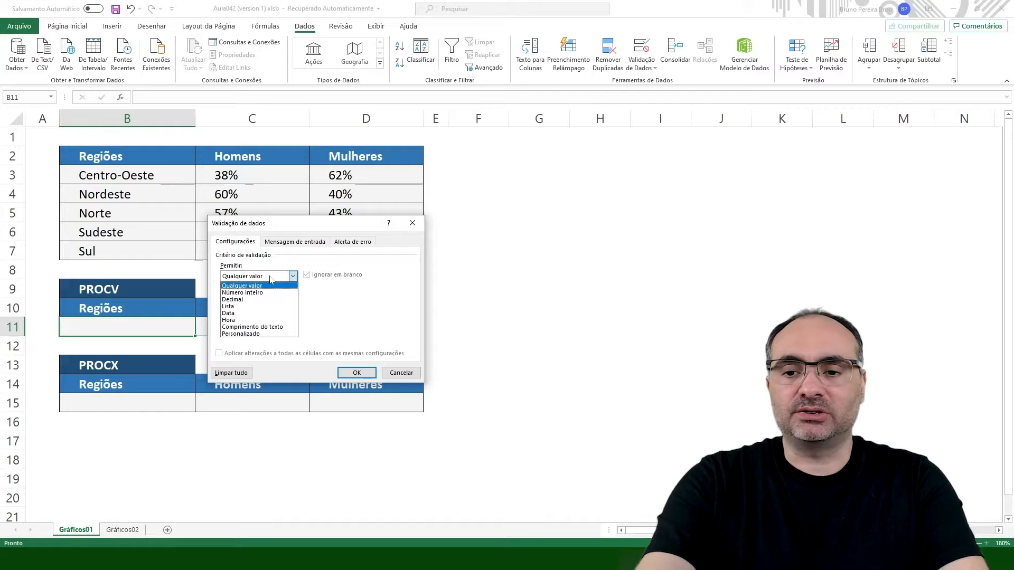
left_click(242, 302)
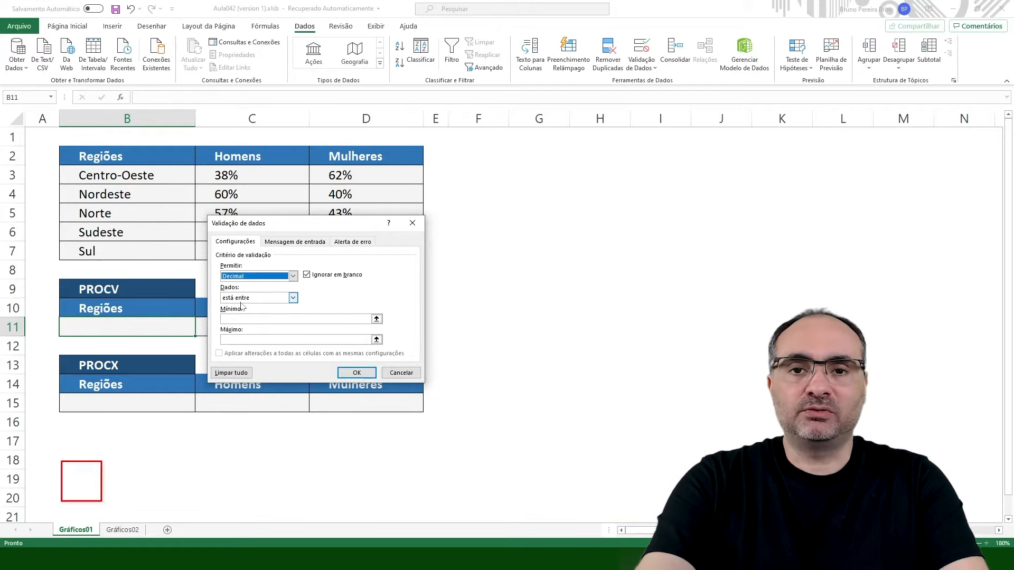
key("alt+Down")
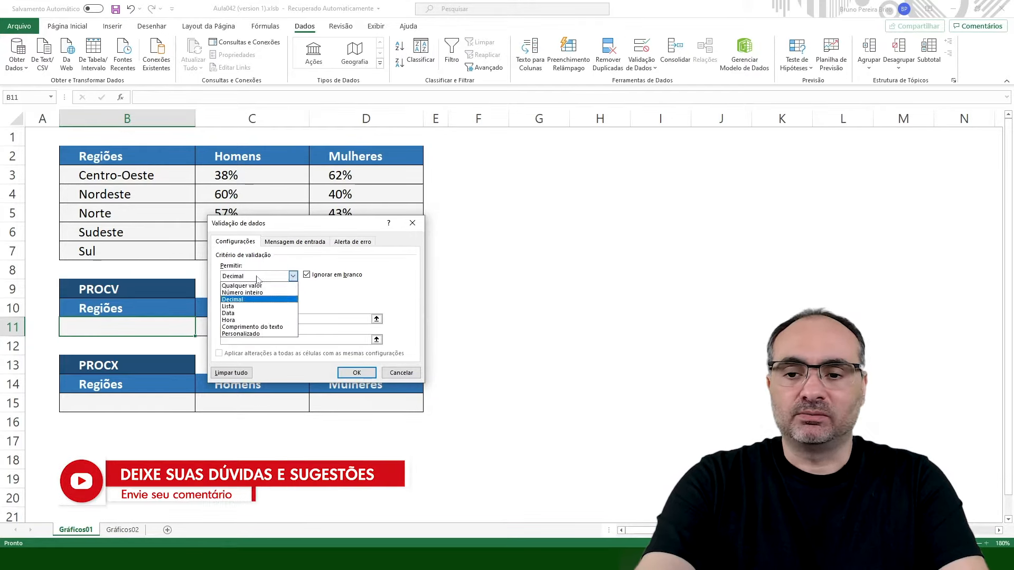
left_click(246, 306)
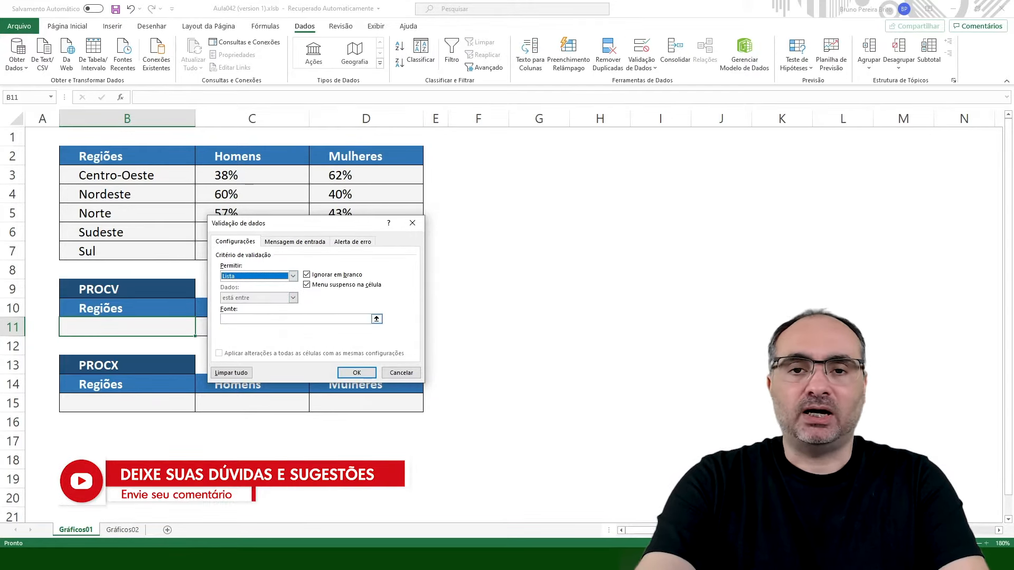
Use the region names in B3:B7 as the list source, and copy the validated cell B11 to B15
left_click(238, 319)
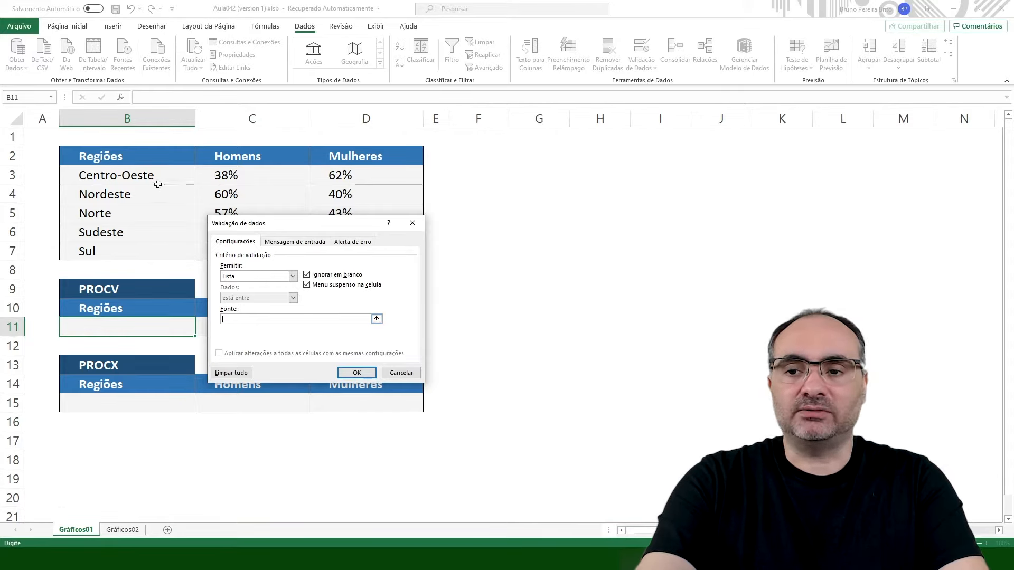
left_click_drag(158, 170, 155, 253)
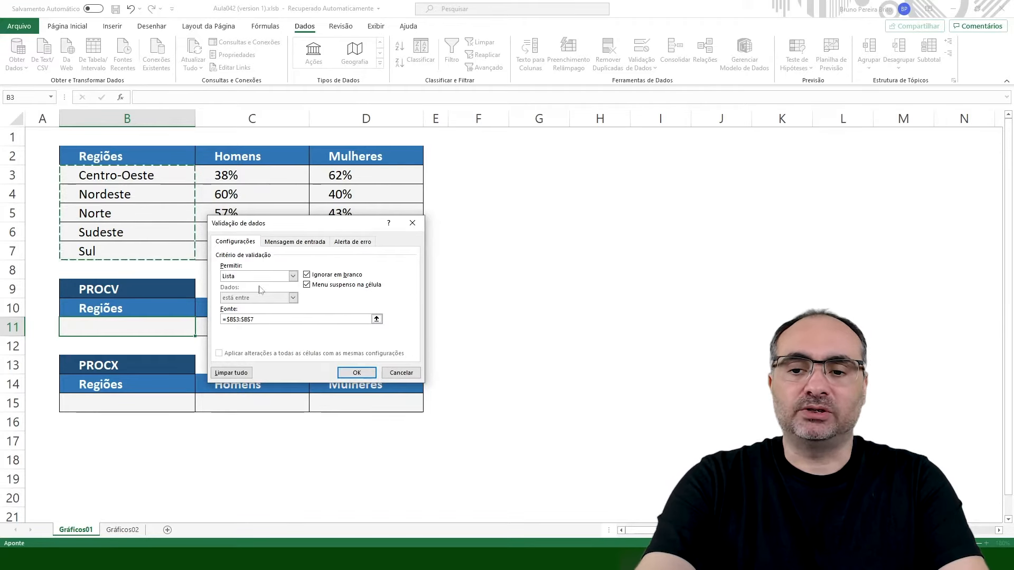
left_click(344, 372)
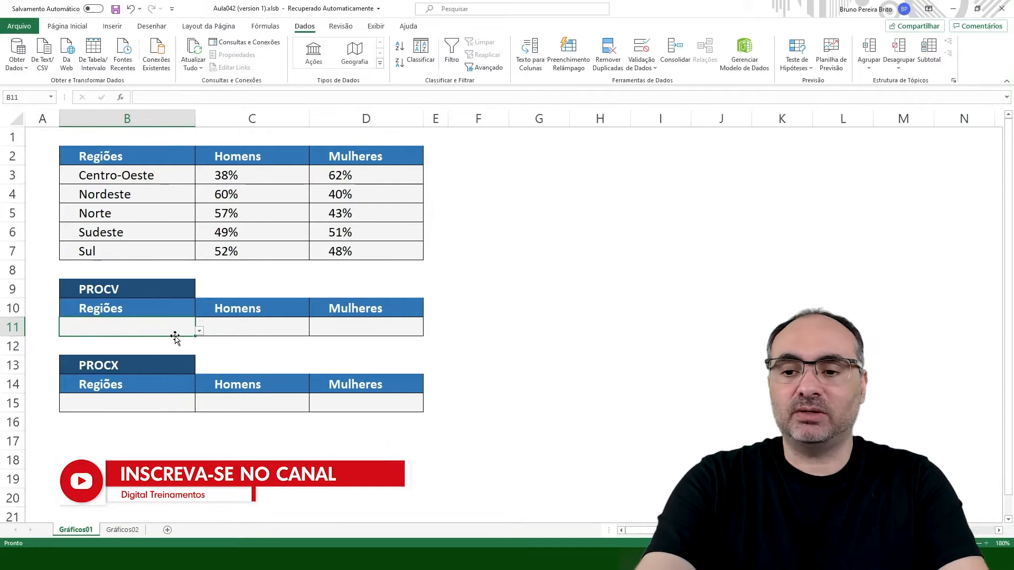
left_click_drag(174, 337, 180, 406)
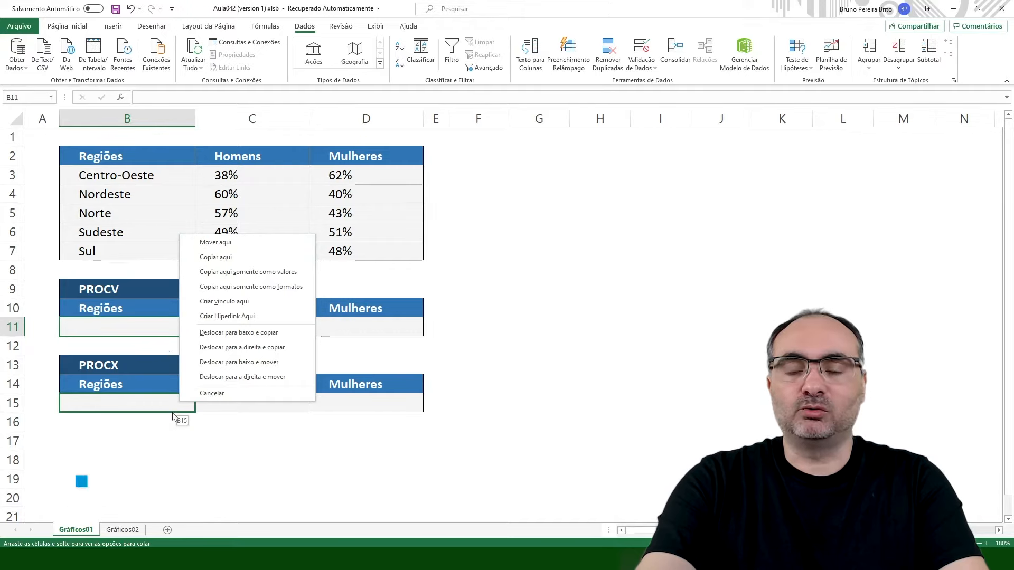
left_click(236, 257)
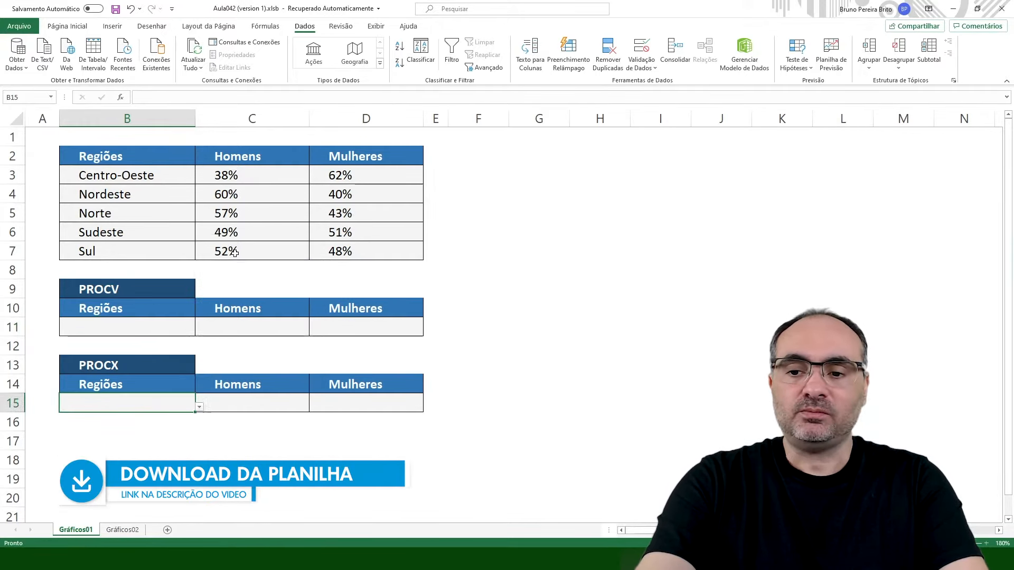
Pick Nordeste from the region list in B11 and Norte from the list in B15
left_click(174, 326)
left_click(199, 331)
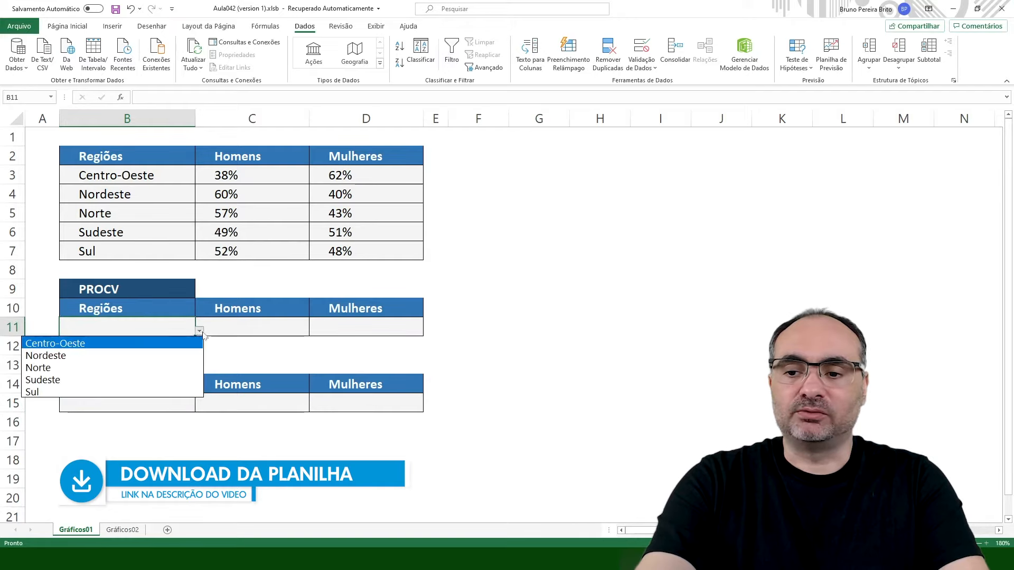
left_click(63, 355)
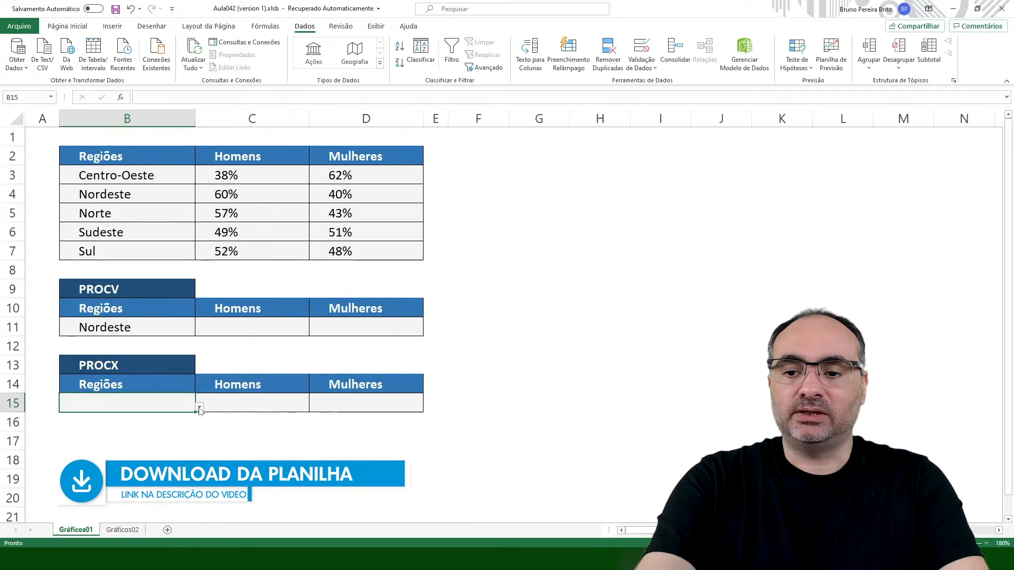
left_click(199, 407)
left_click(101, 441)
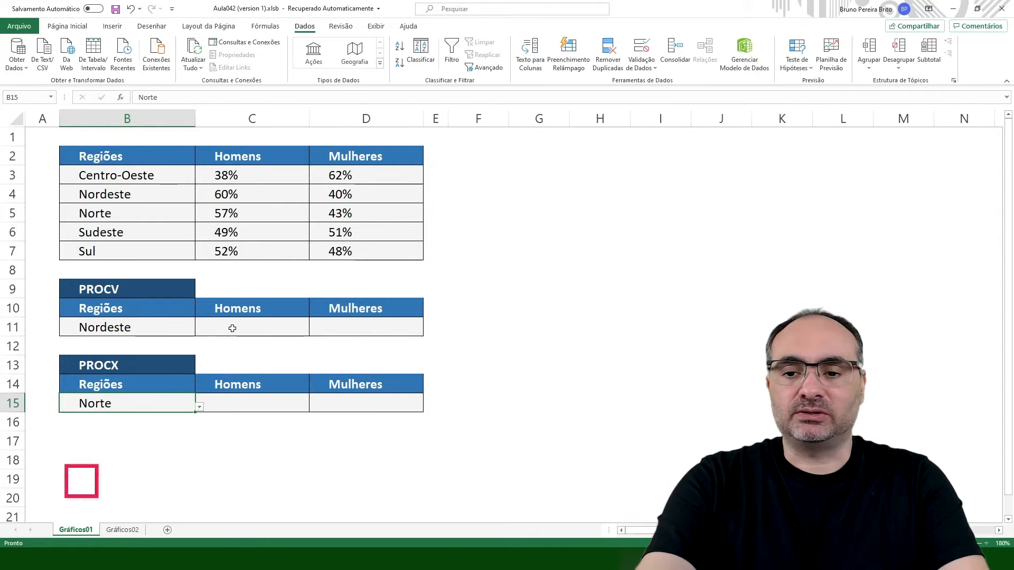
Apply the Porcentagem number format to C11:D11 and check the number format of C15:D15
left_click_drag(232, 326, 375, 325)
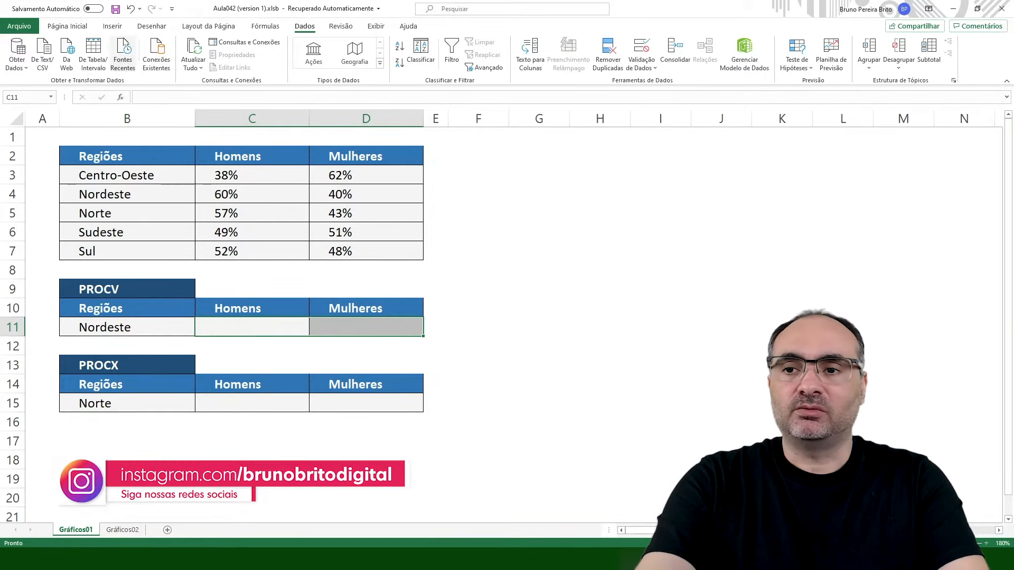
left_click(73, 27)
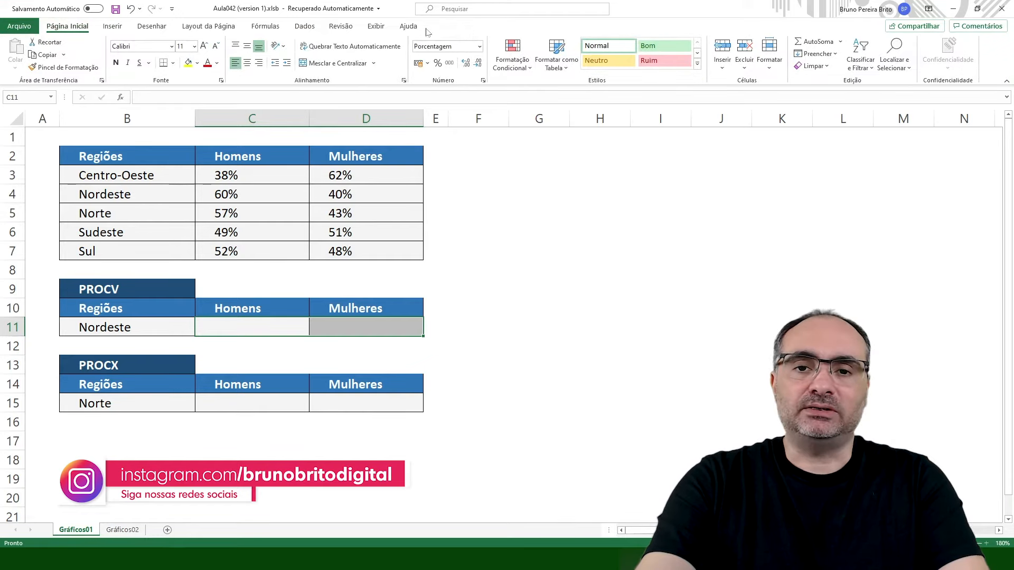
left_click(479, 46)
left_click(459, 241)
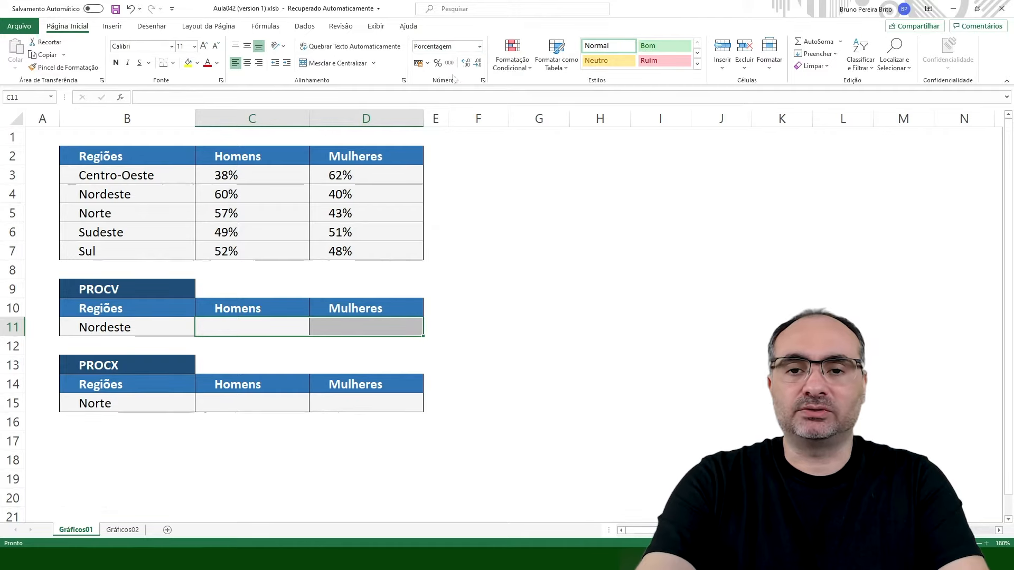
left_click_drag(269, 395, 339, 397)
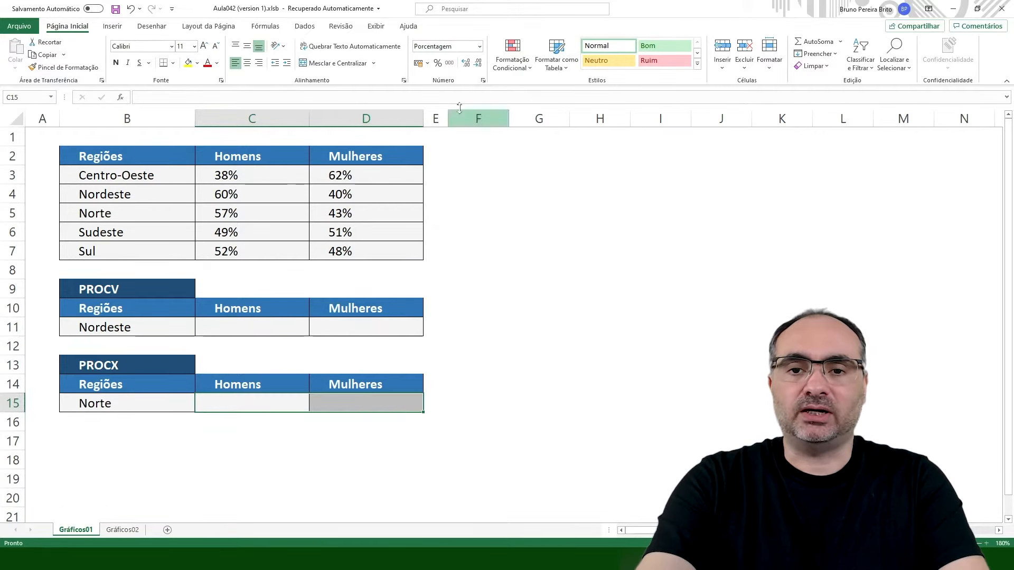
Enter =PROCV(B11;B3:D7;2;0) in C11 to look up the Homens percentage for the region chosen in B11
left_click(262, 330)
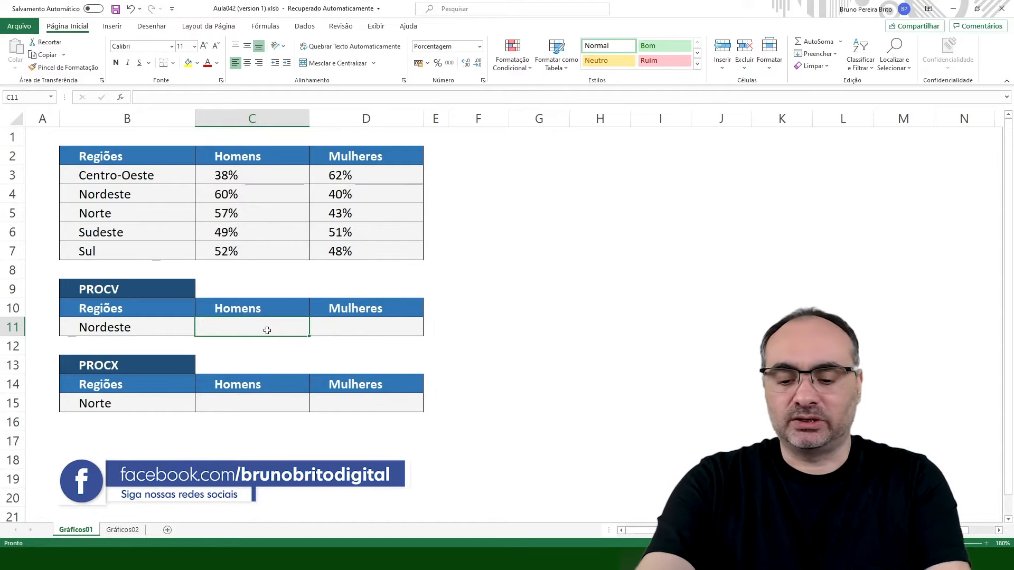
type("=pro")
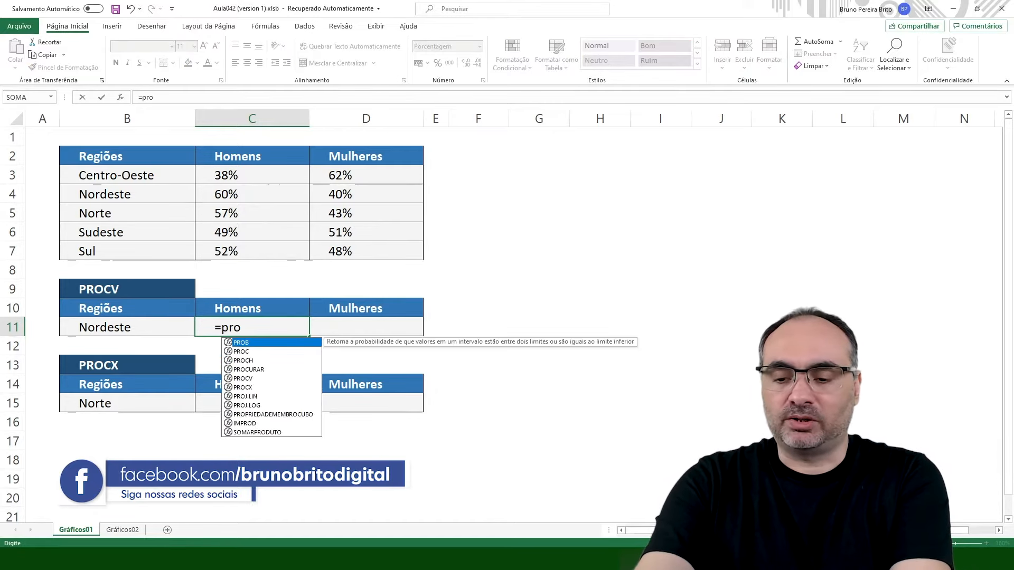
type("cv")
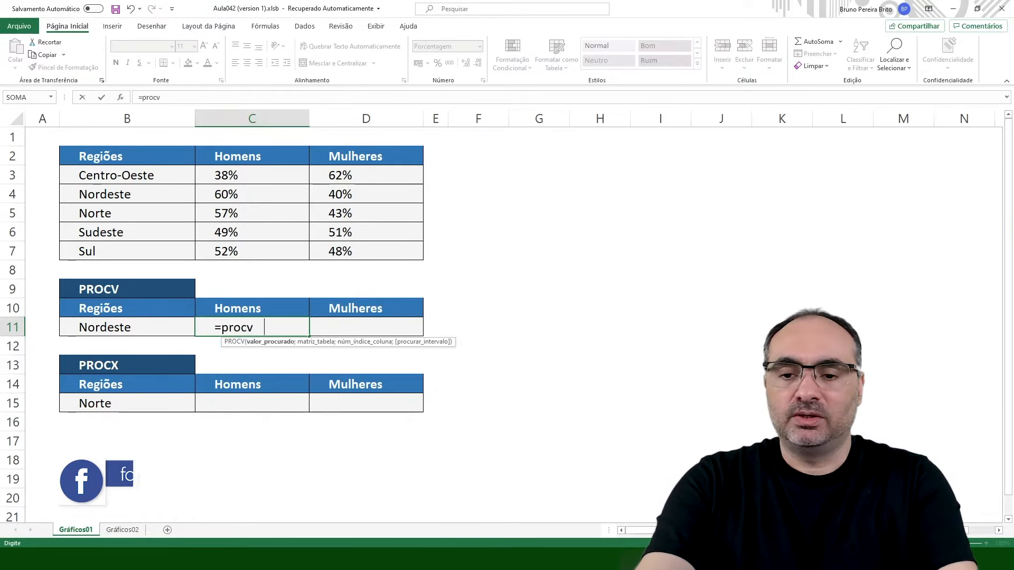
key("Tab")
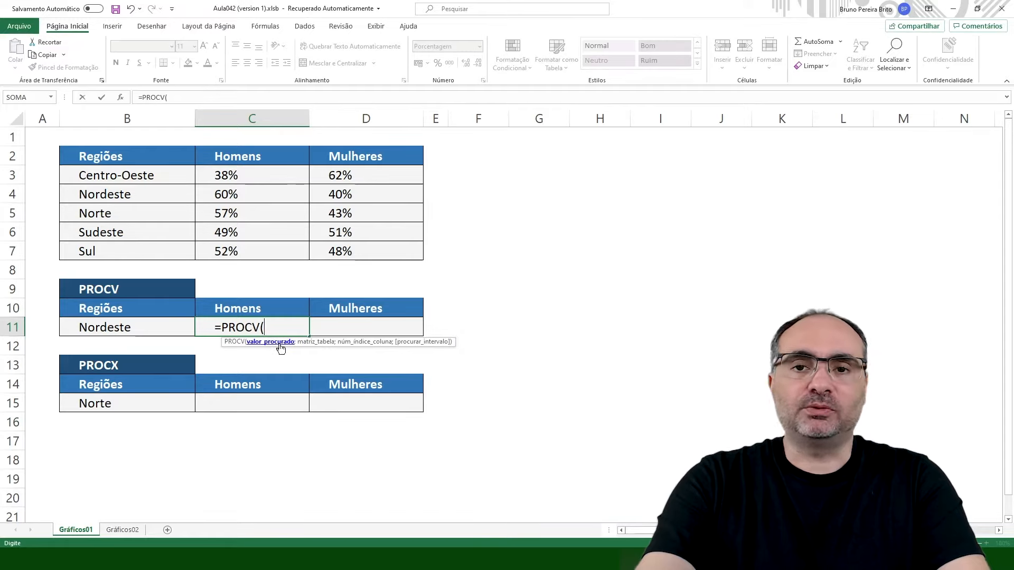
left_click(126, 326)
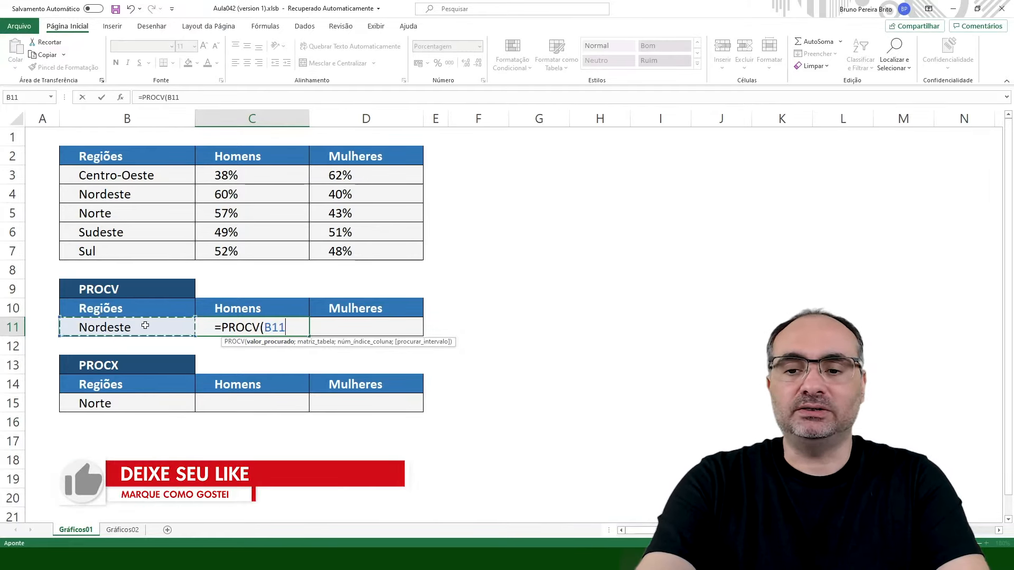
type(";")
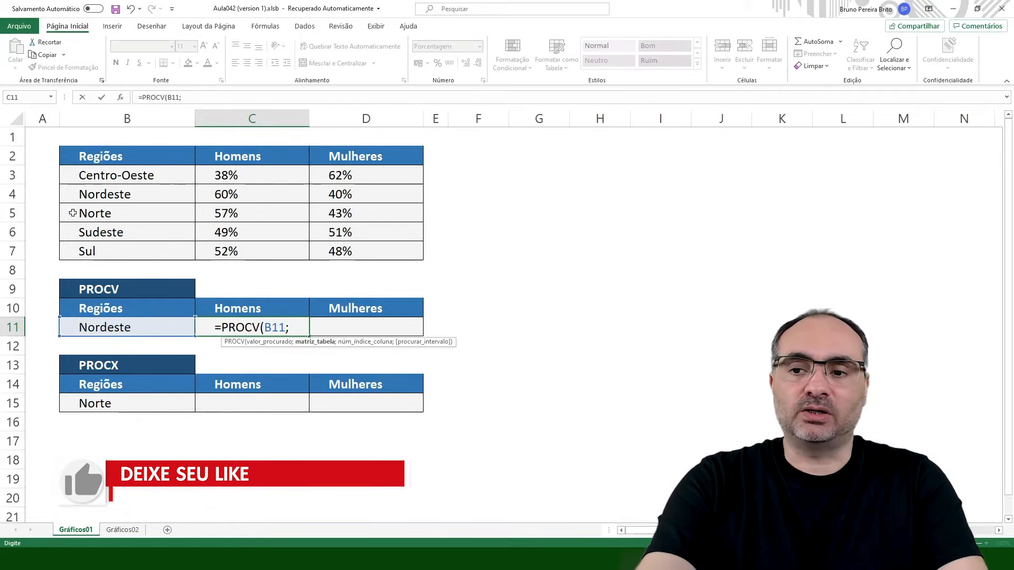
left_click_drag(125, 174, 347, 256)
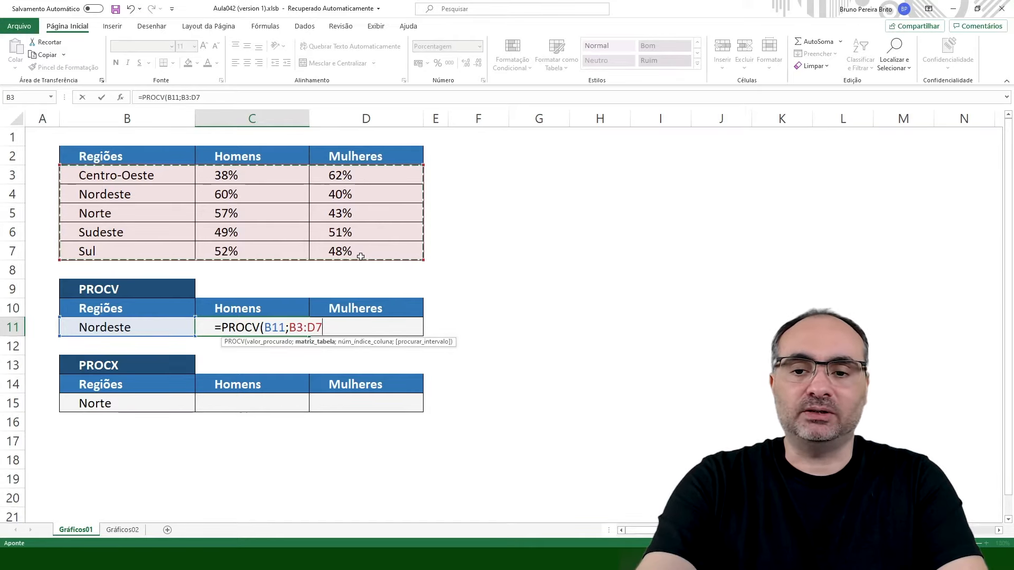
type(";2")
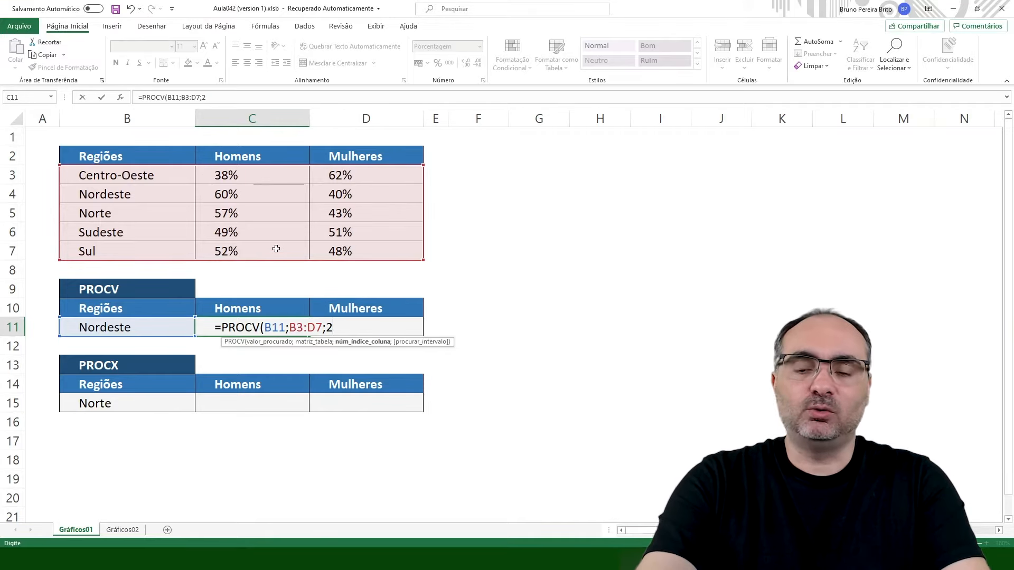
type(";")
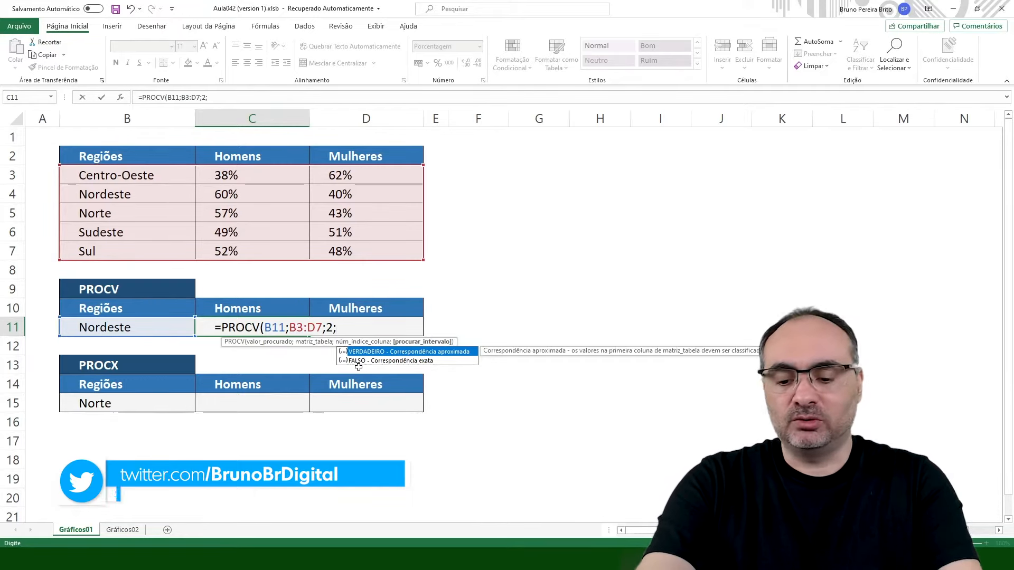
type("0")
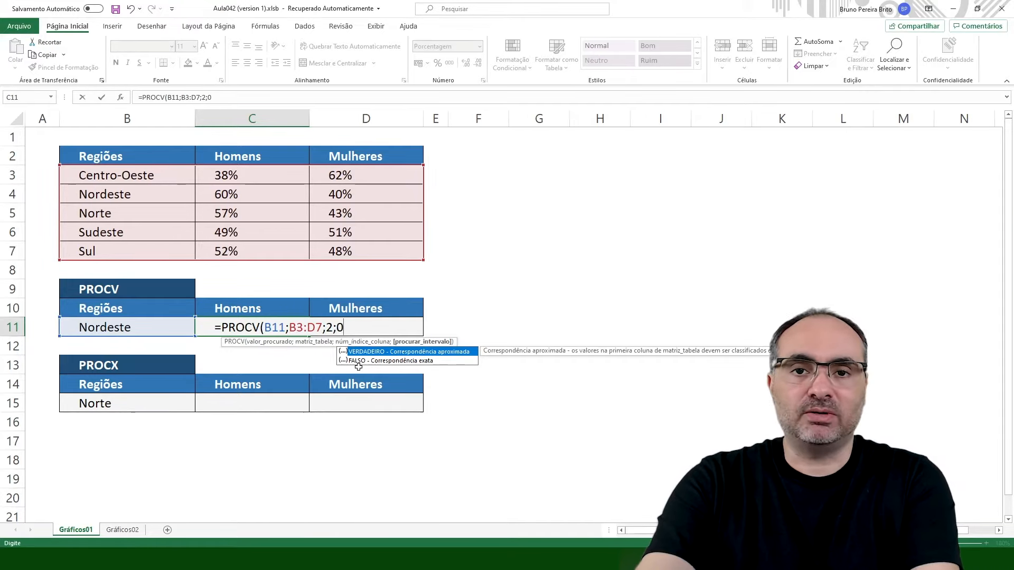
type(")")
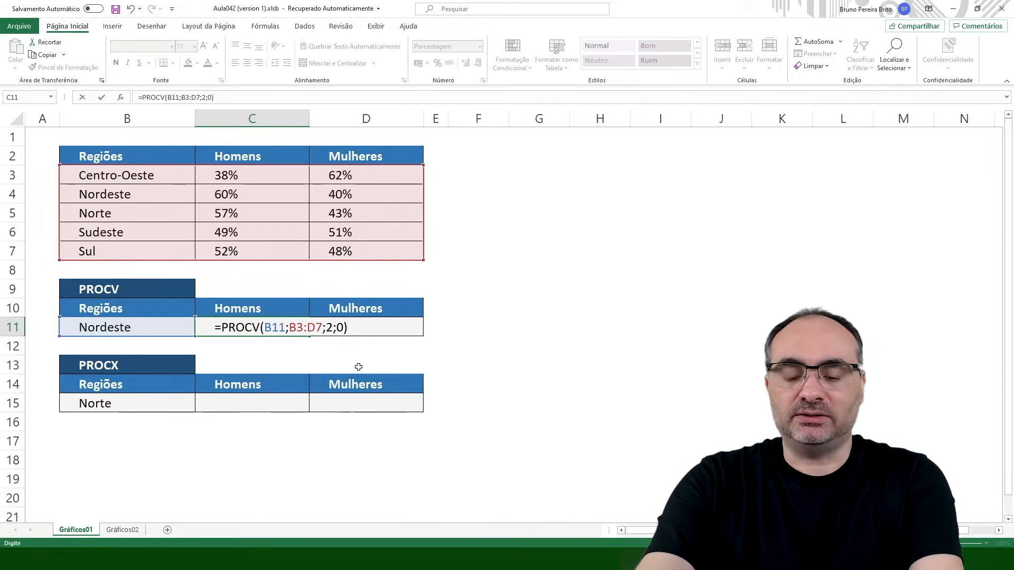
key("Return")
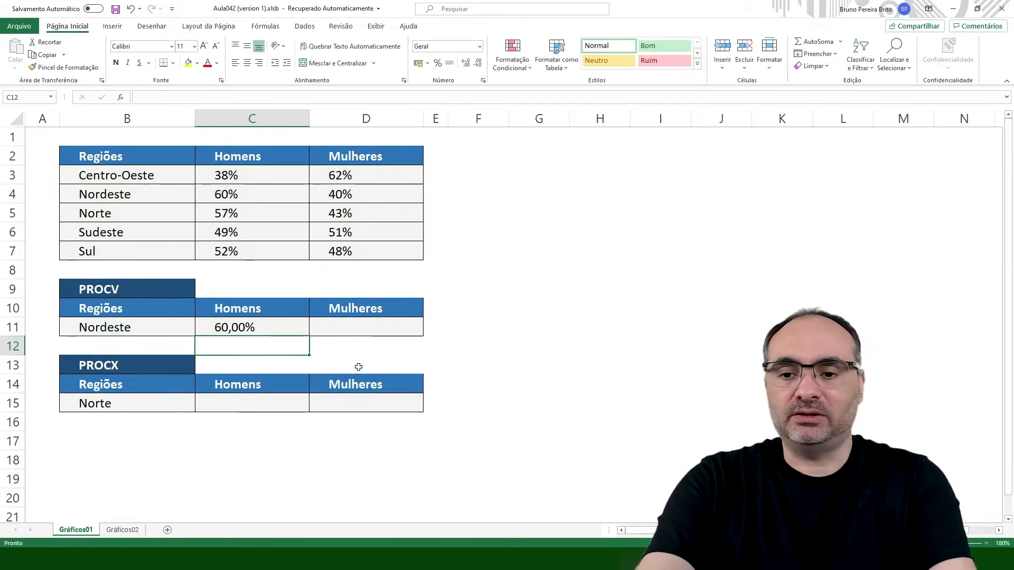
Make both references in the C11 formula absolute, giving =PROCV($B$11;$B$3:$D$7;2;0)
left_click(267, 326)
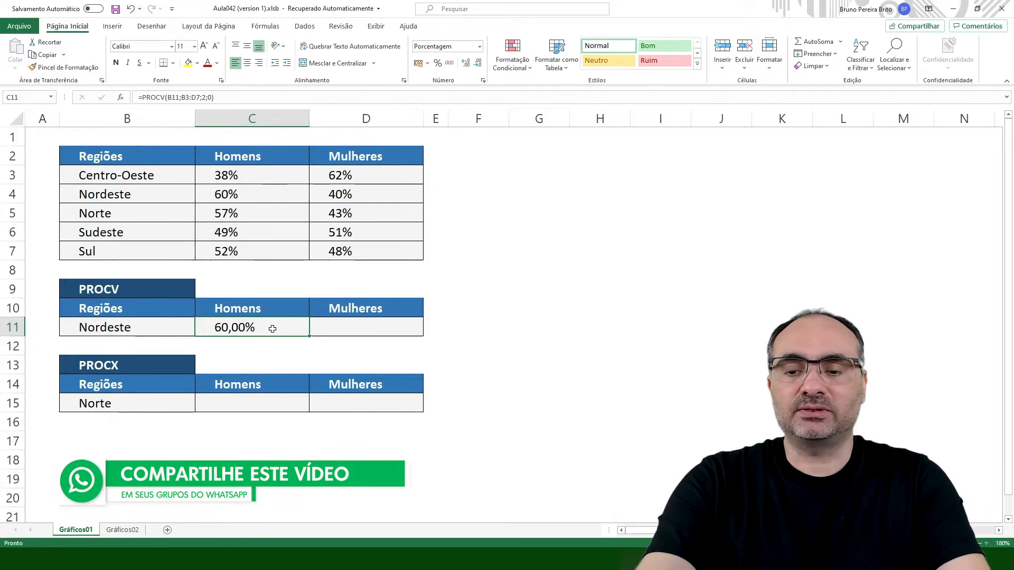
double_click(255, 327)
left_click(271, 328)
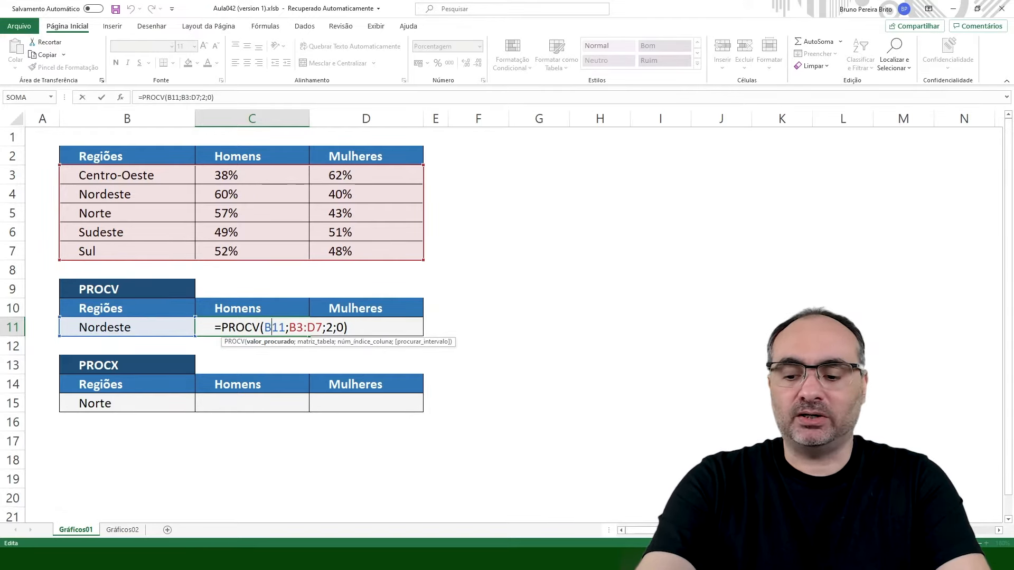
key("F4")
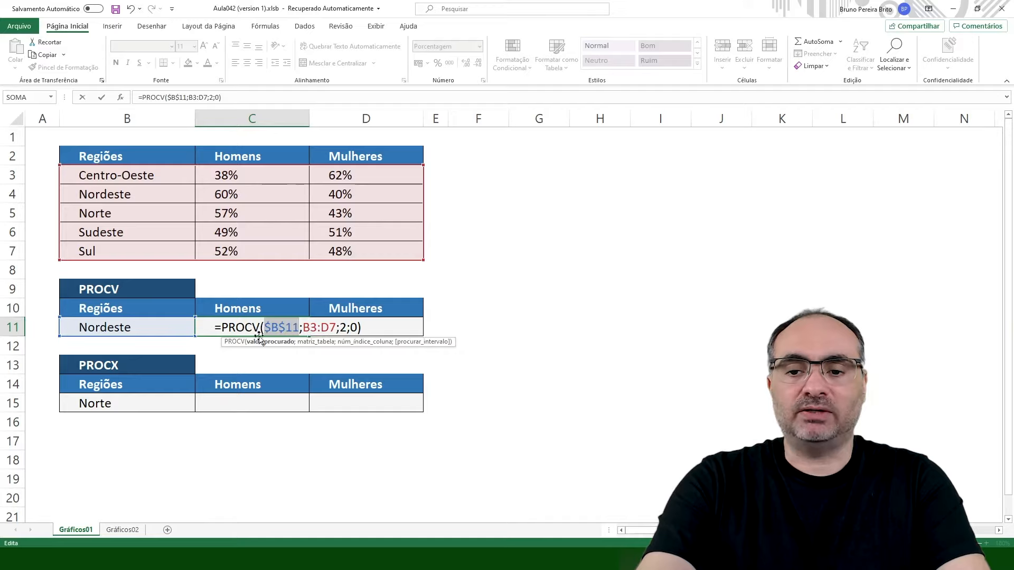
left_click(316, 342)
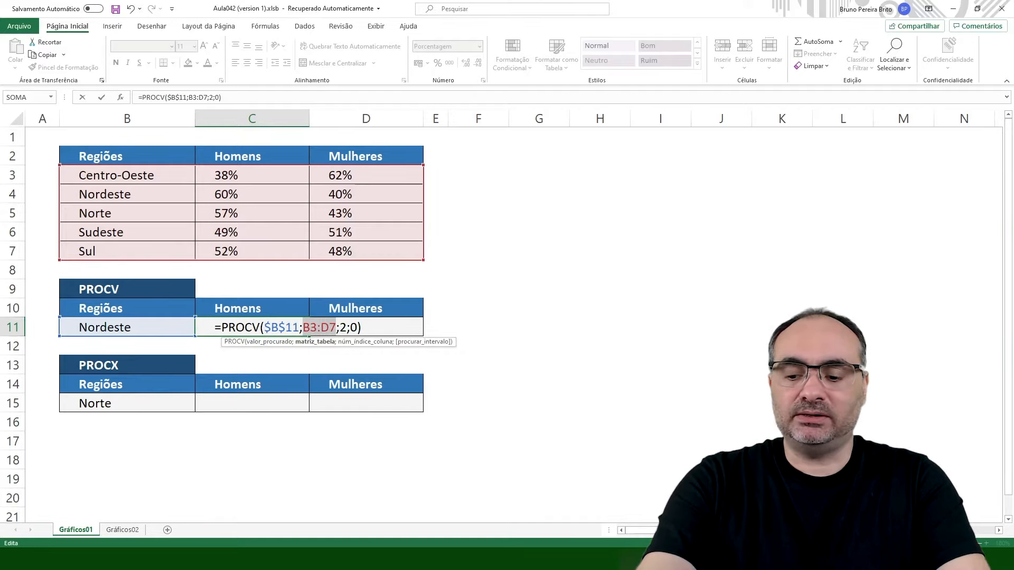
key("F4")
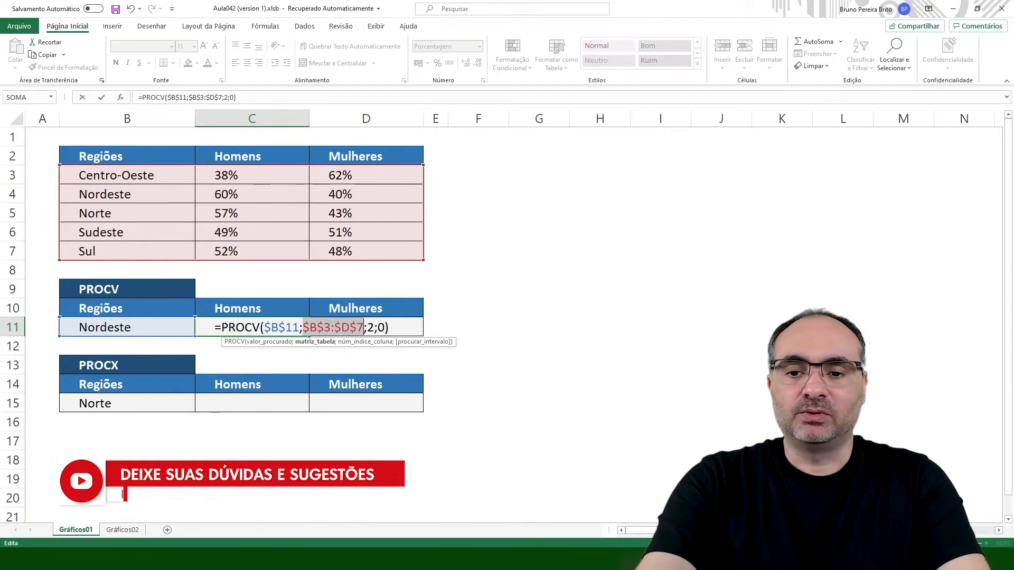
key("End")
key("Return")
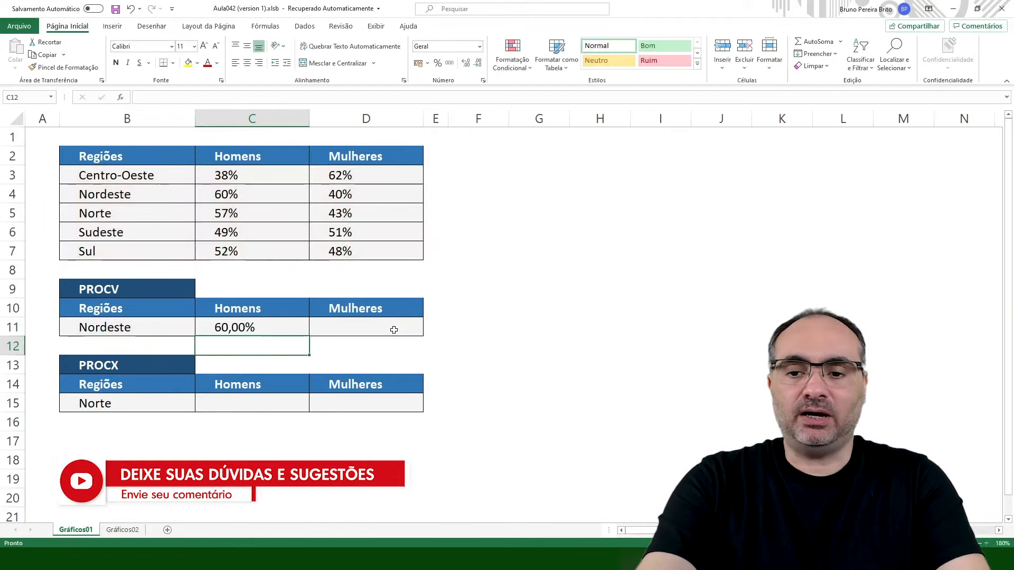
Fill the C11 formula across to D11 and set the column index in D11 to 3 for Mulheres
left_click(269, 331)
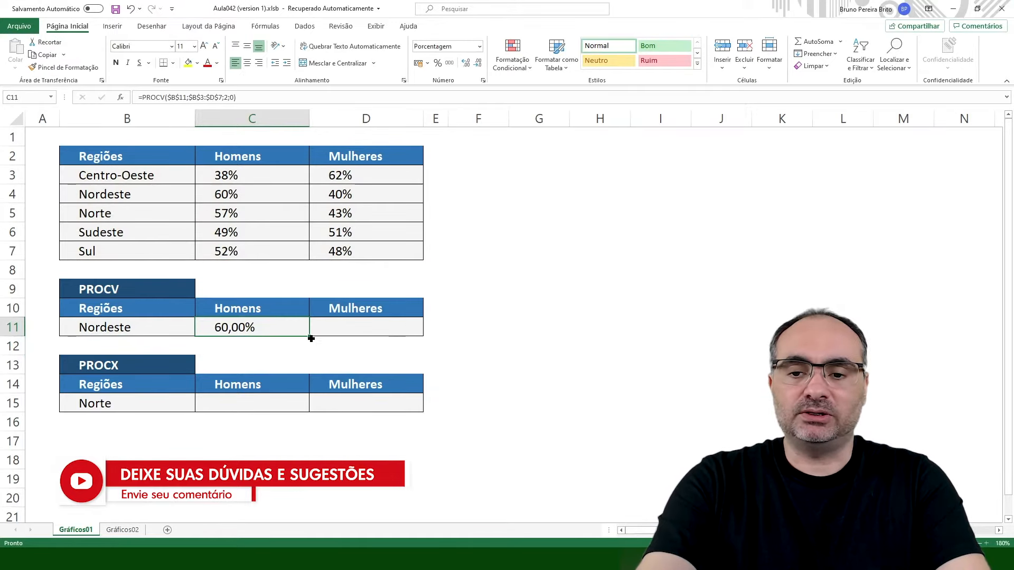
left_click_drag(308, 338, 408, 337)
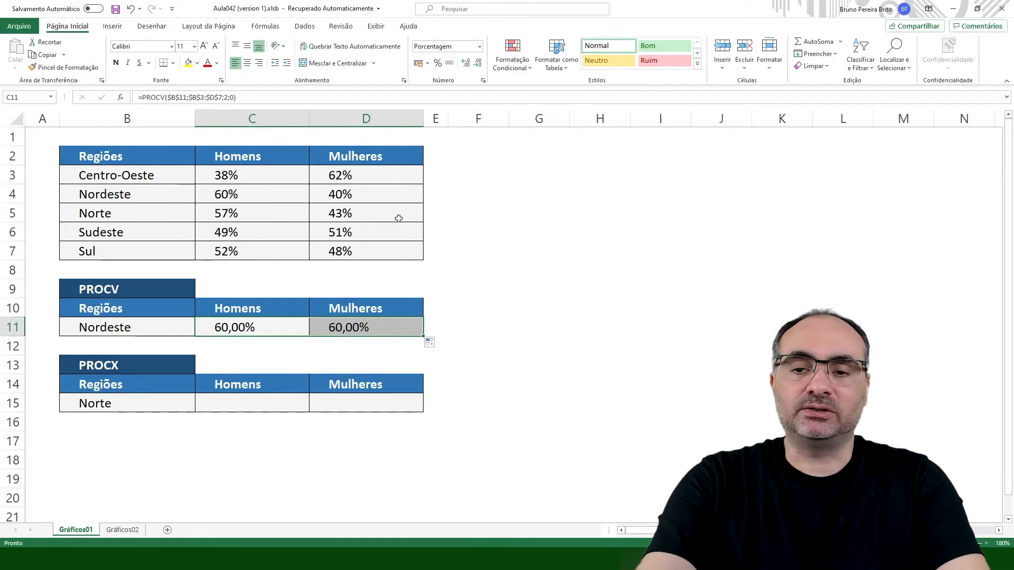
left_click(381, 327)
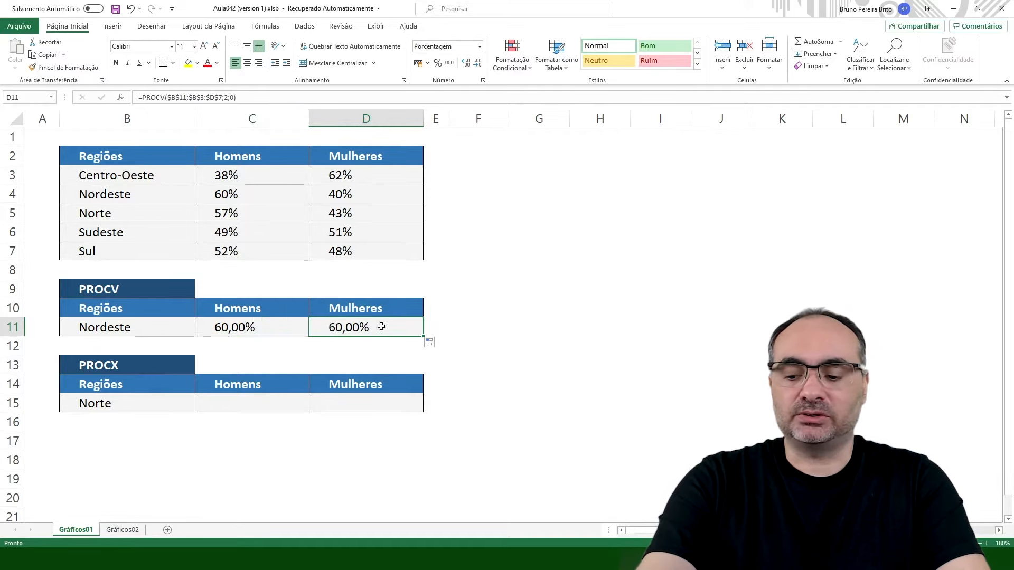
key("F2")
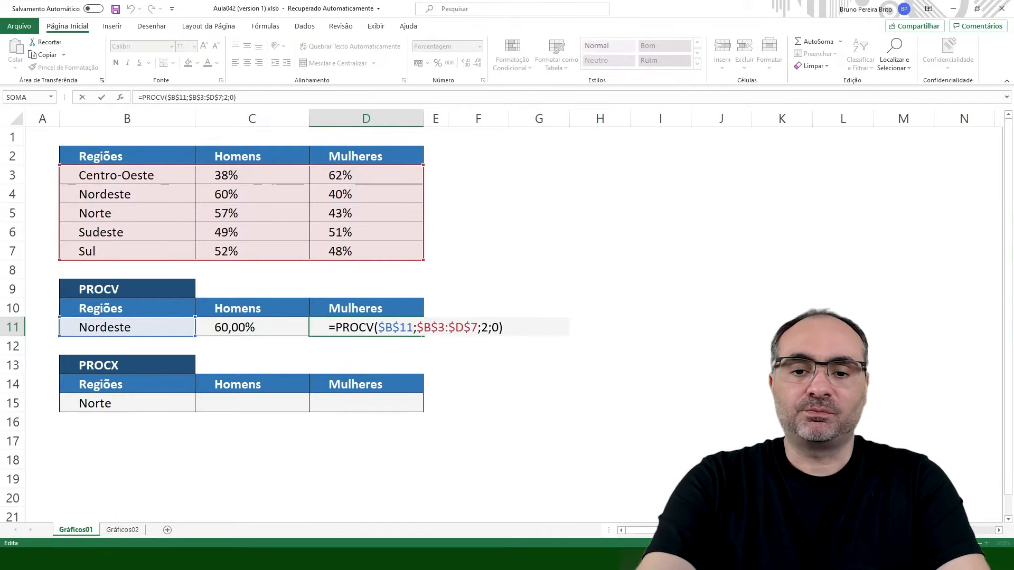
double_click(484, 327)
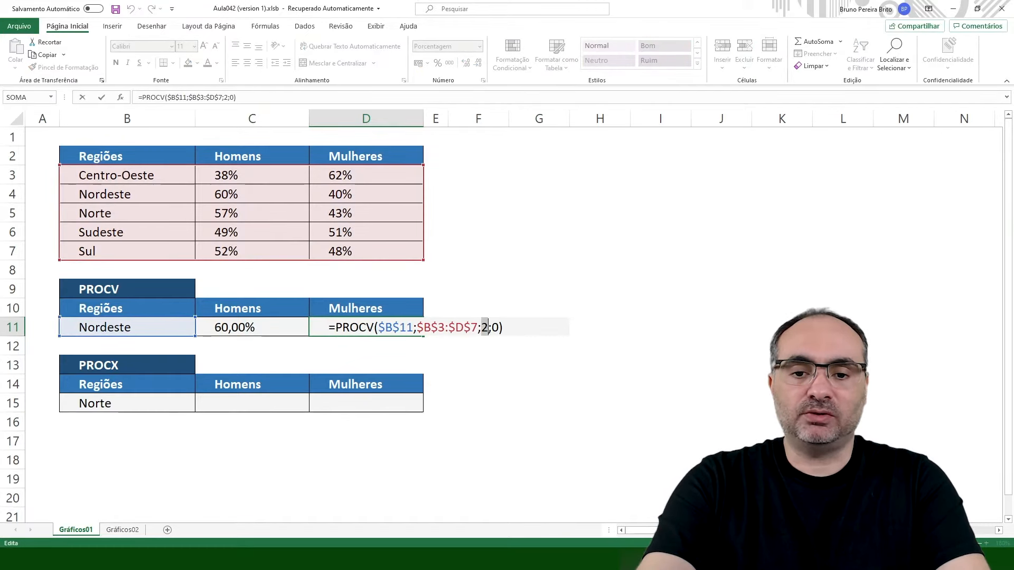
type("3")
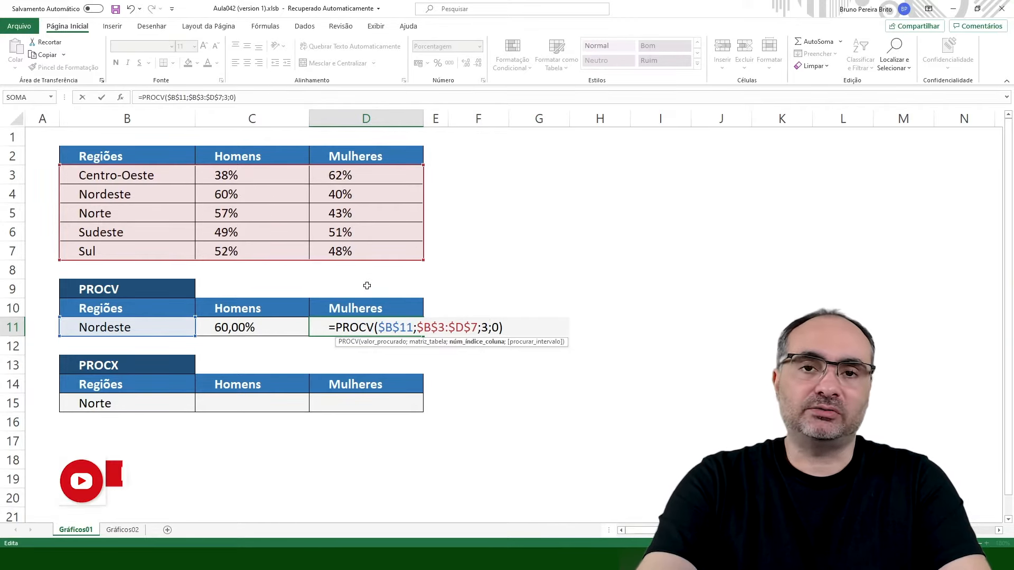
key("Return")
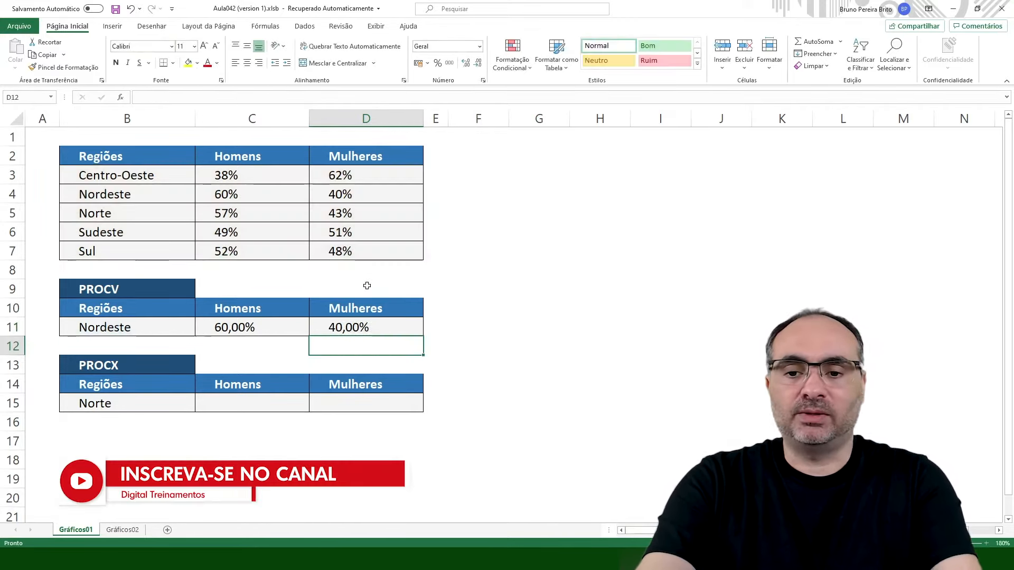
Reduce the percentages in C11:D11 to zero decimal places
left_click_drag(228, 327, 331, 327)
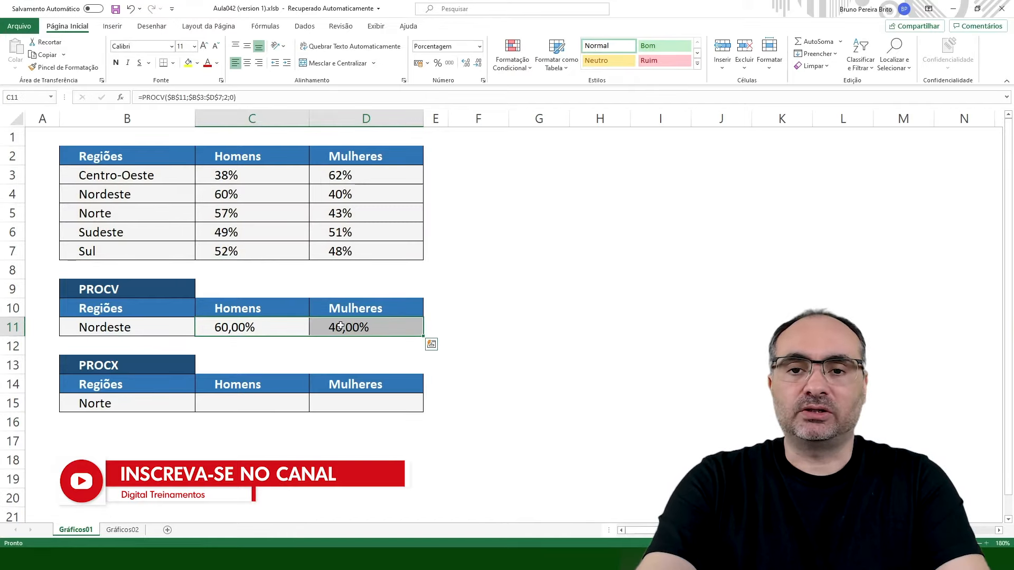
left_click(475, 68)
left_click(475, 68)
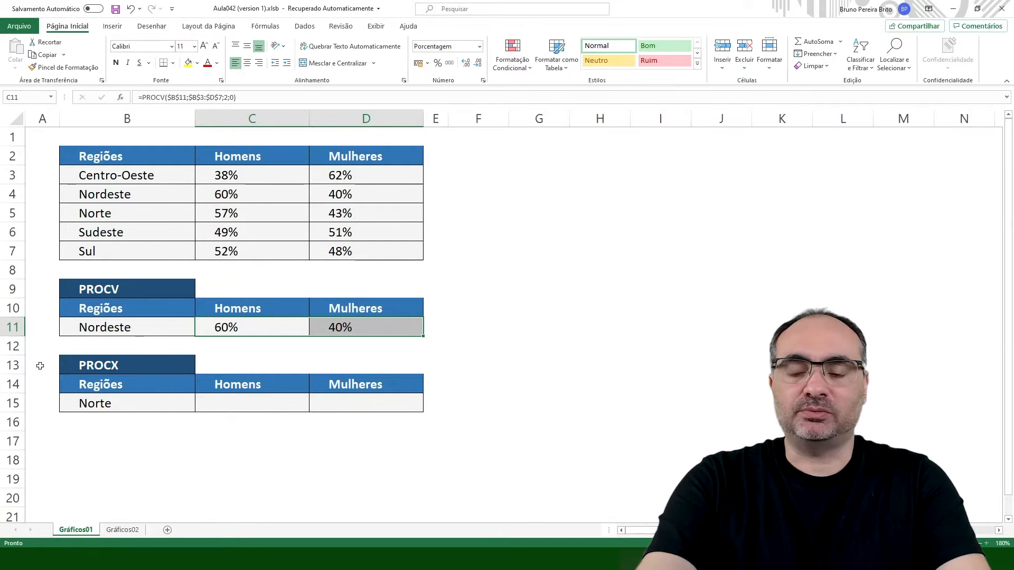
Enter =PROCX(B15;B3:B7;C3:C7) in C15 to look up the Homens percentage, and compare it with the Norte row of the source table
left_click(242, 405)
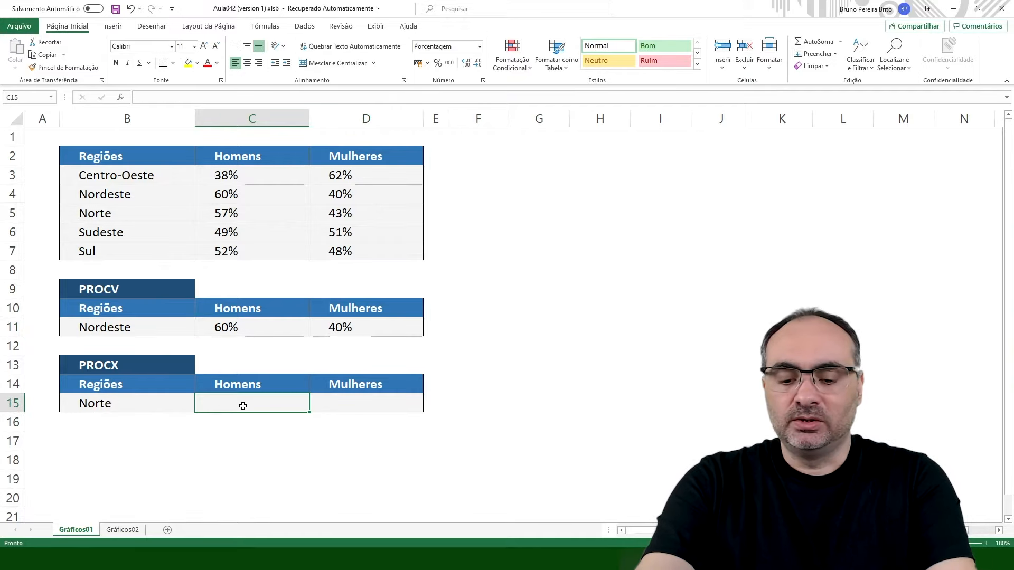
type("=p")
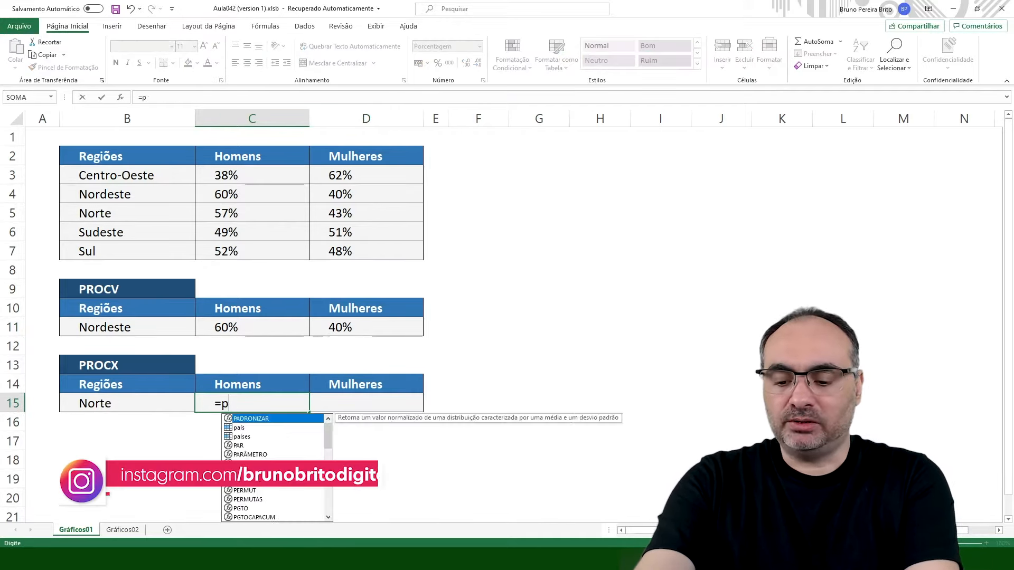
type("rocx")
key("Tab")
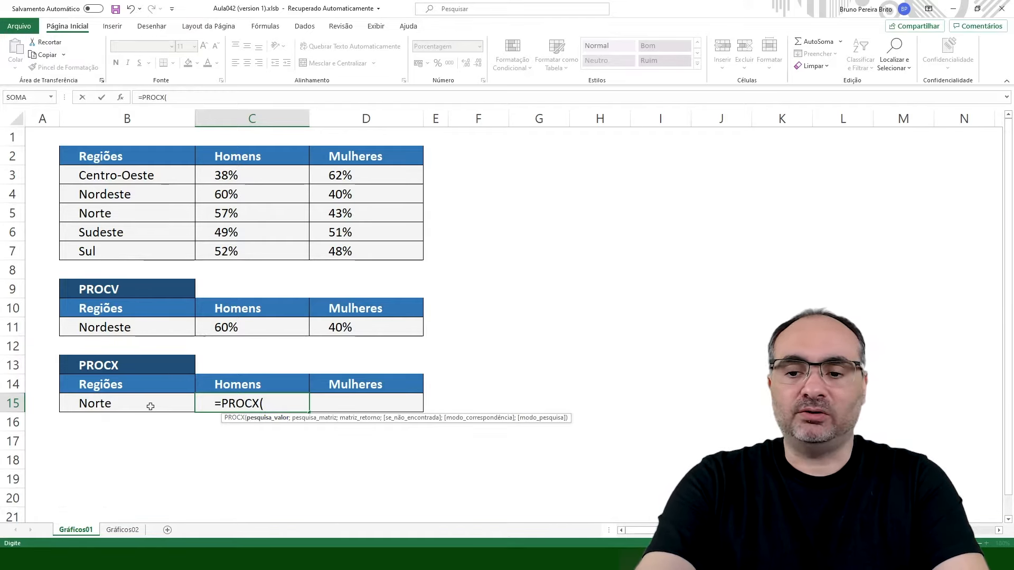
left_click(118, 406)
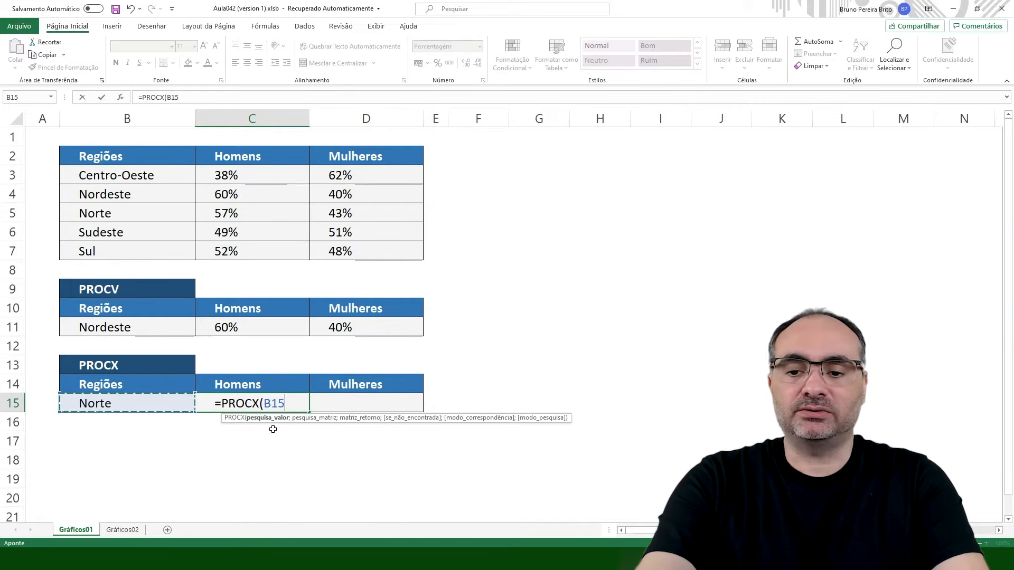
type(";")
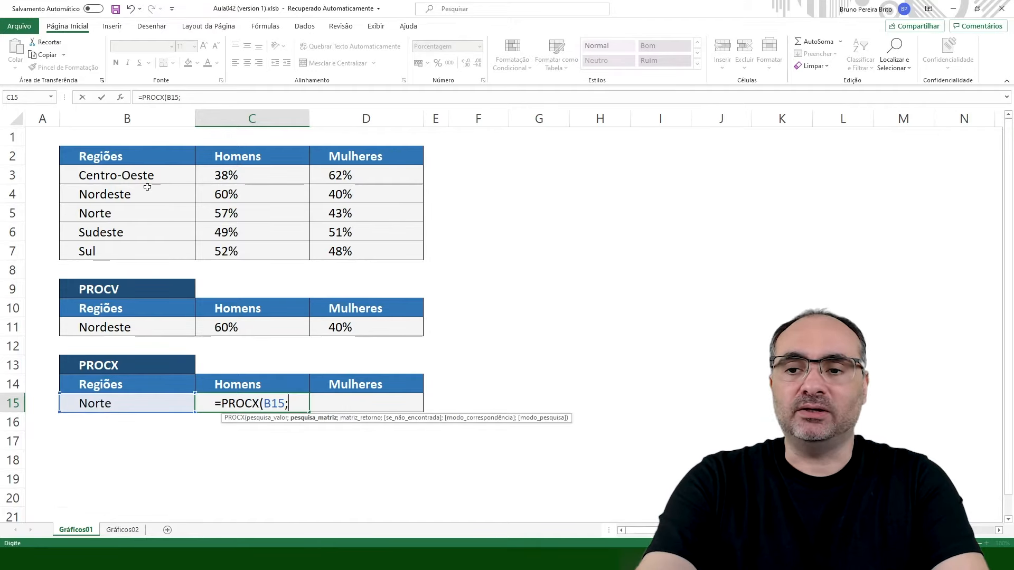
left_click_drag(149, 175, 157, 254)
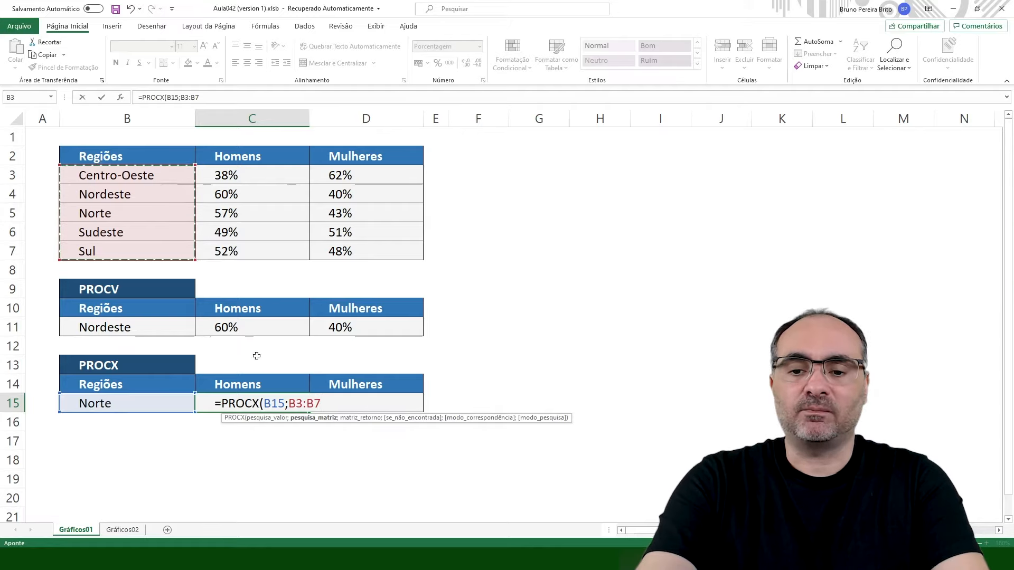
type(";")
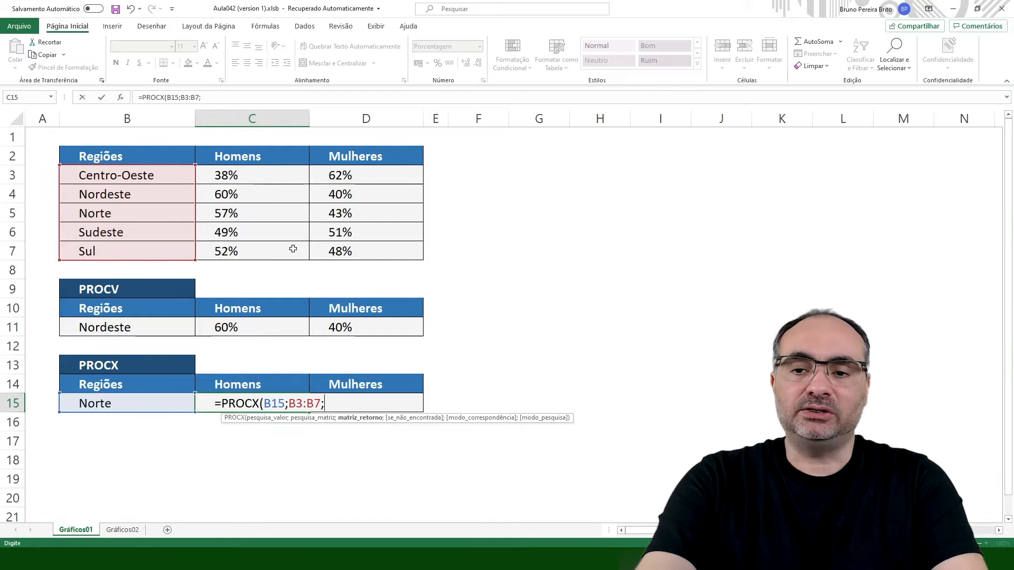
left_click_drag(266, 177, 267, 194)
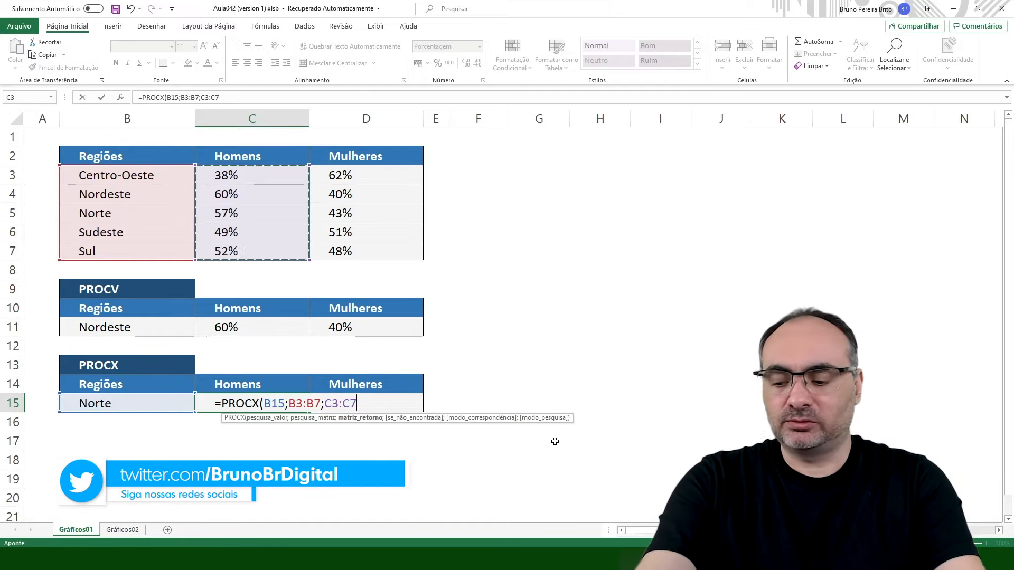
type(")")
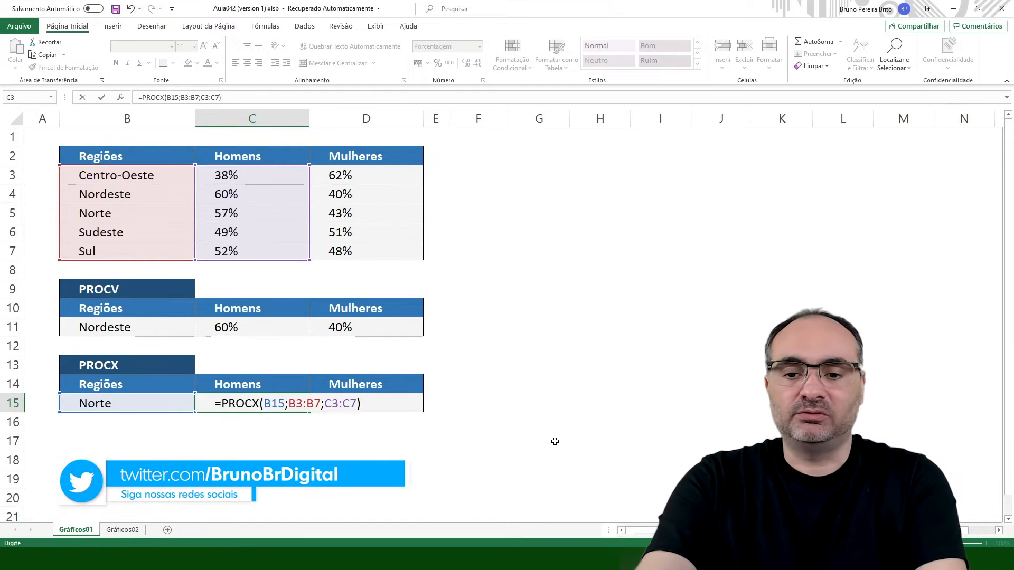
key("Return")
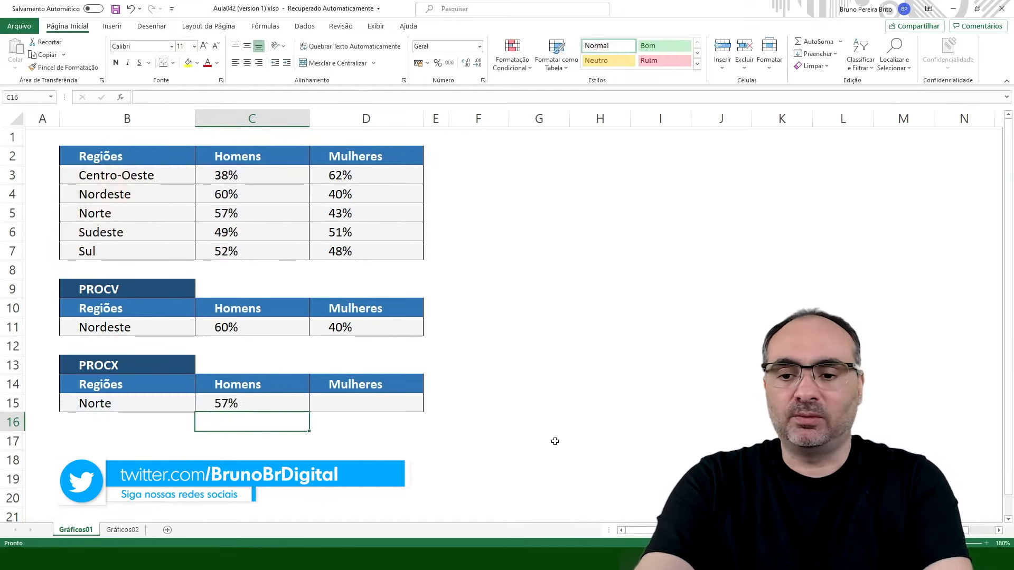
left_click(147, 207)
left_click_drag(147, 206, 280, 211)
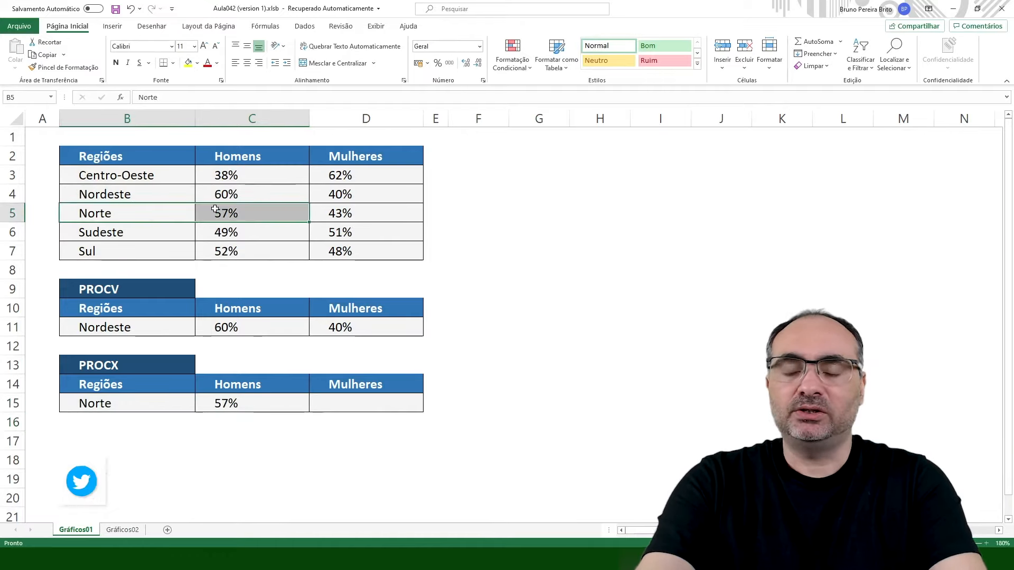
Enter a PROCX formula in D15 that looks up B15 in B3:B7 and returns the Mulheres percentage from D3:D7
left_click(336, 401)
type("=procx")
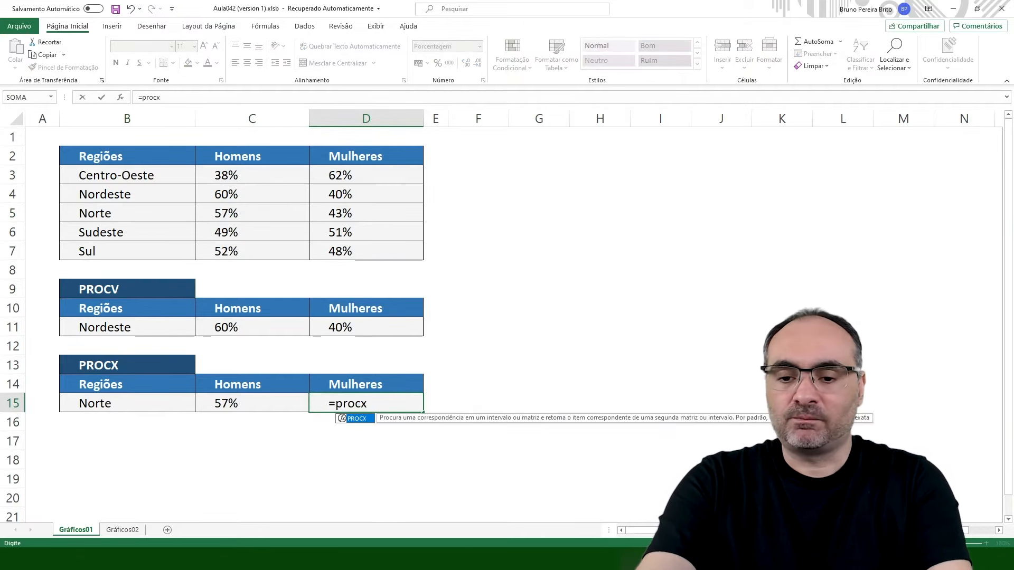
key("Tab")
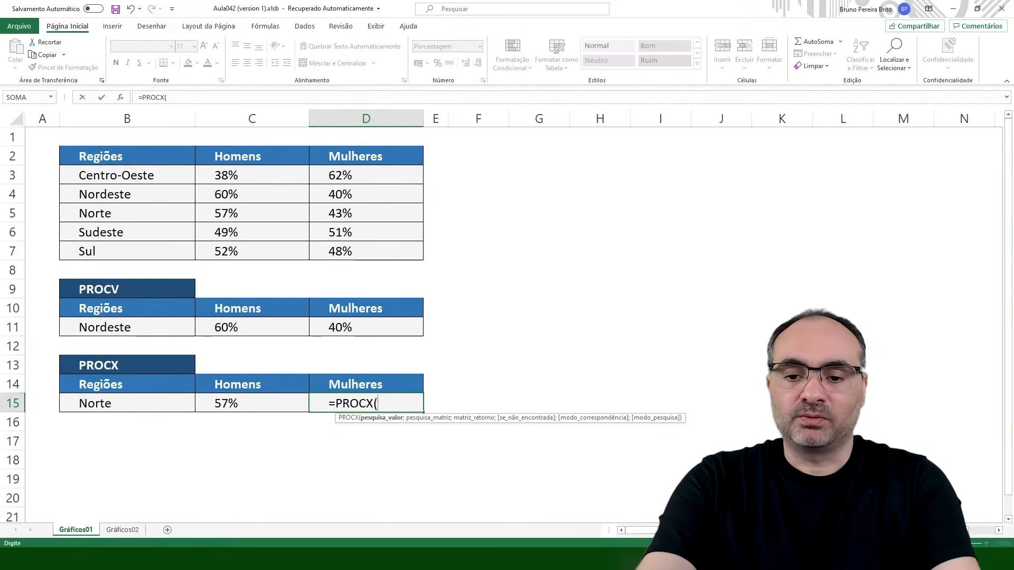
left_click(123, 405)
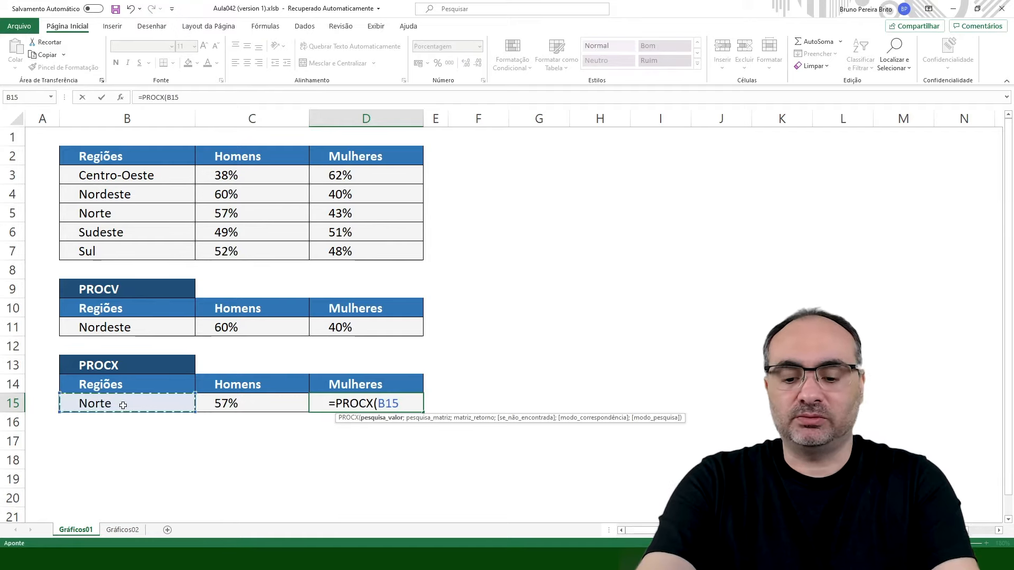
type(";")
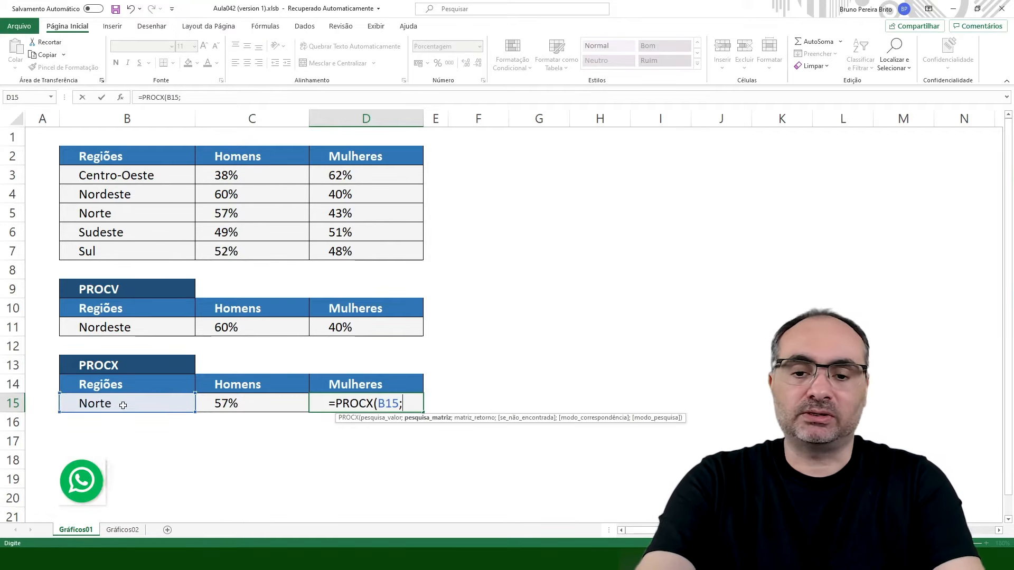
left_click_drag(106, 175, 129, 251)
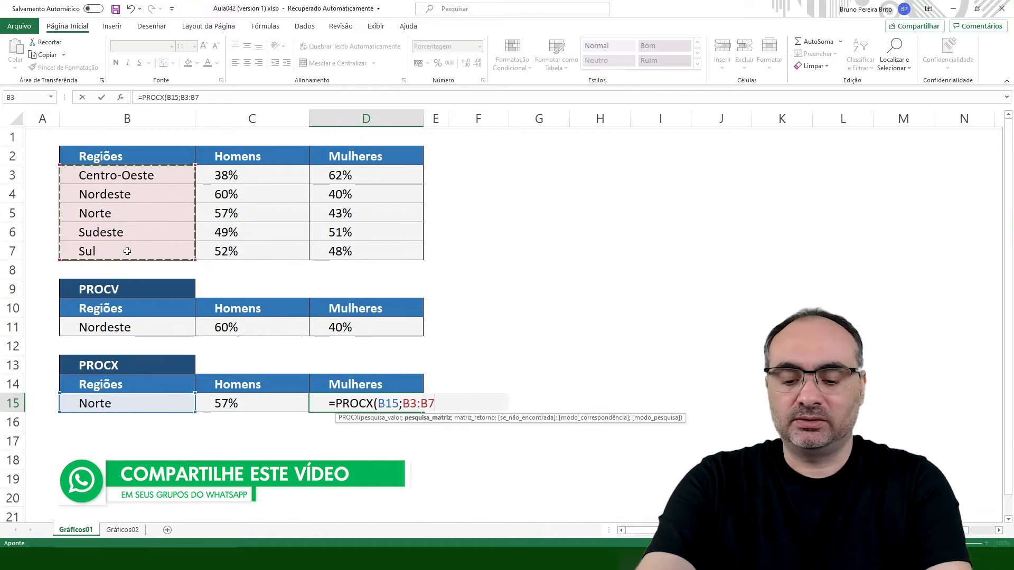
type(";")
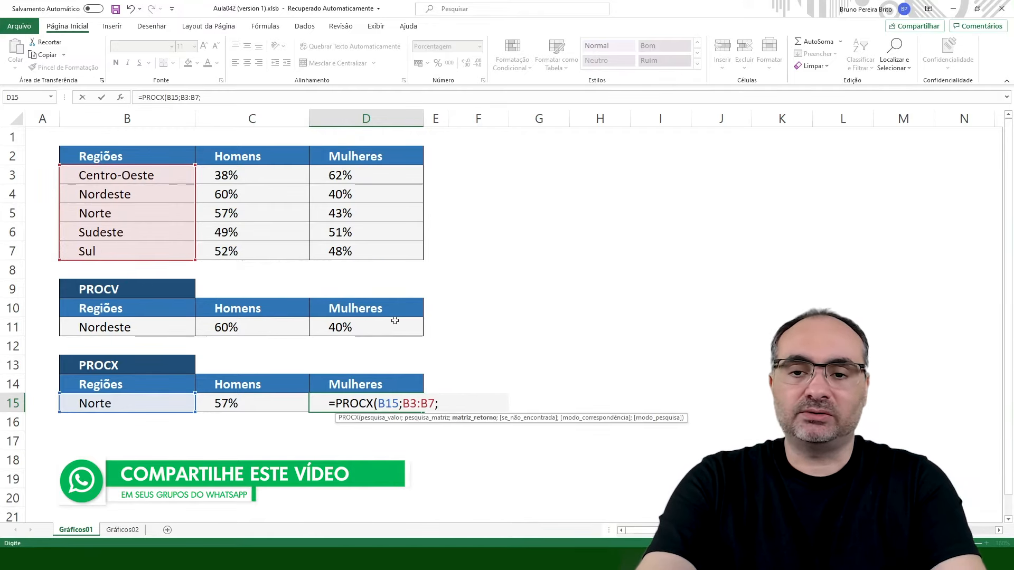
left_click(378, 170)
left_click_drag(378, 170, 369, 270)
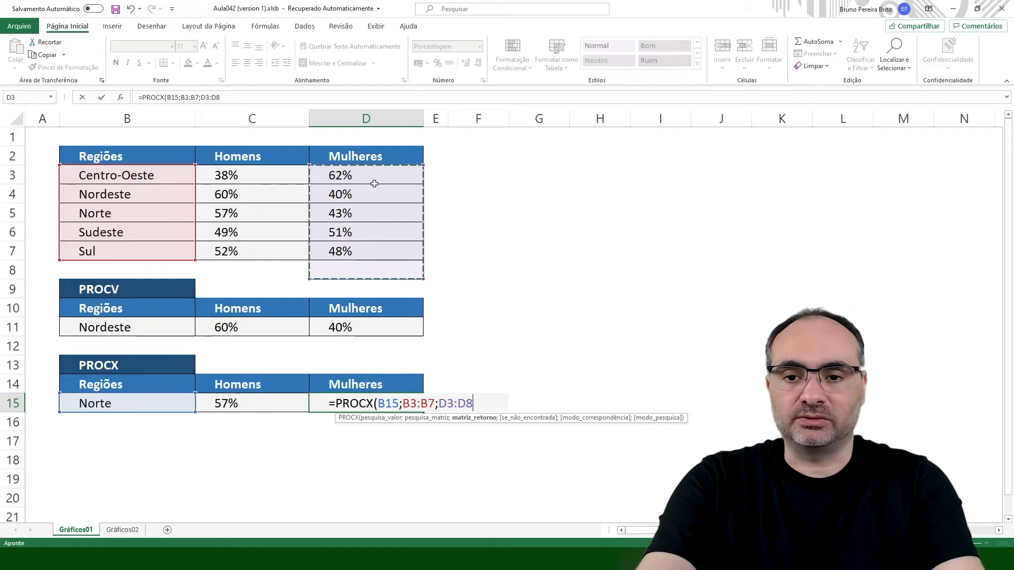
left_click_drag(374, 183, 368, 245)
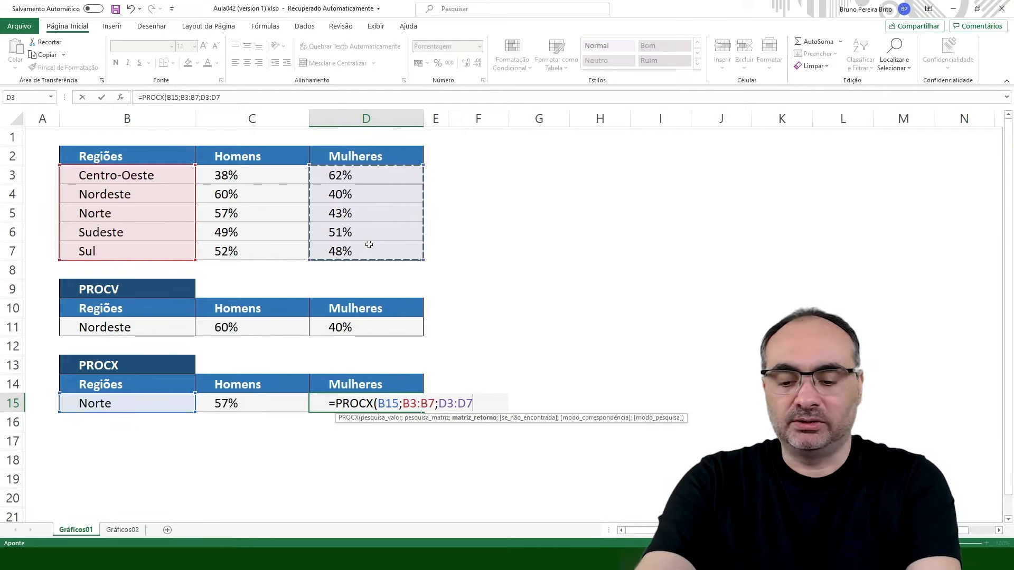
key("Return")
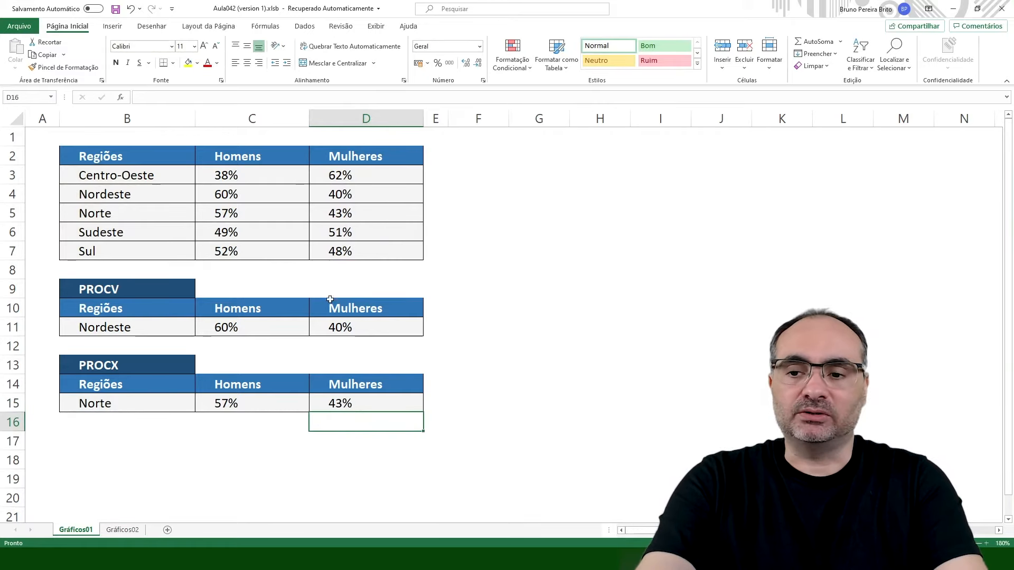
Insert an empty 3D pie chart, starting from blank cell F2 so that no data is picked up
left_click(176, 326)
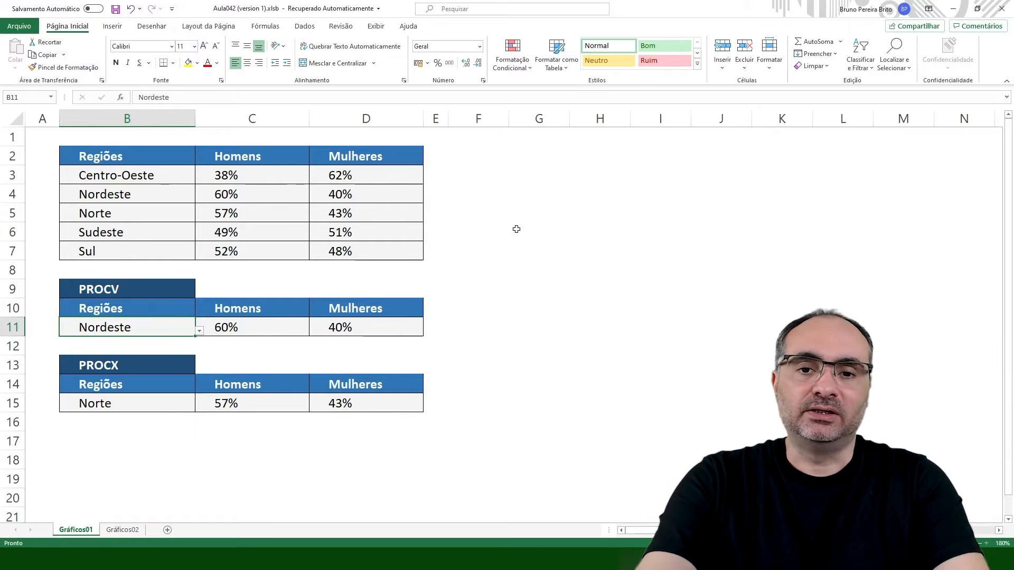
left_click(478, 155)
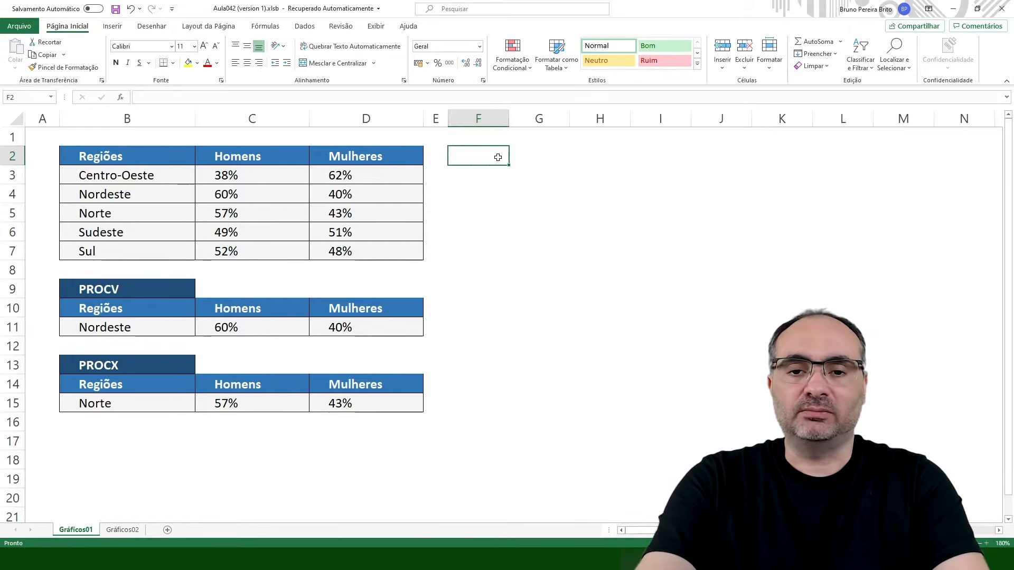
left_click(113, 27)
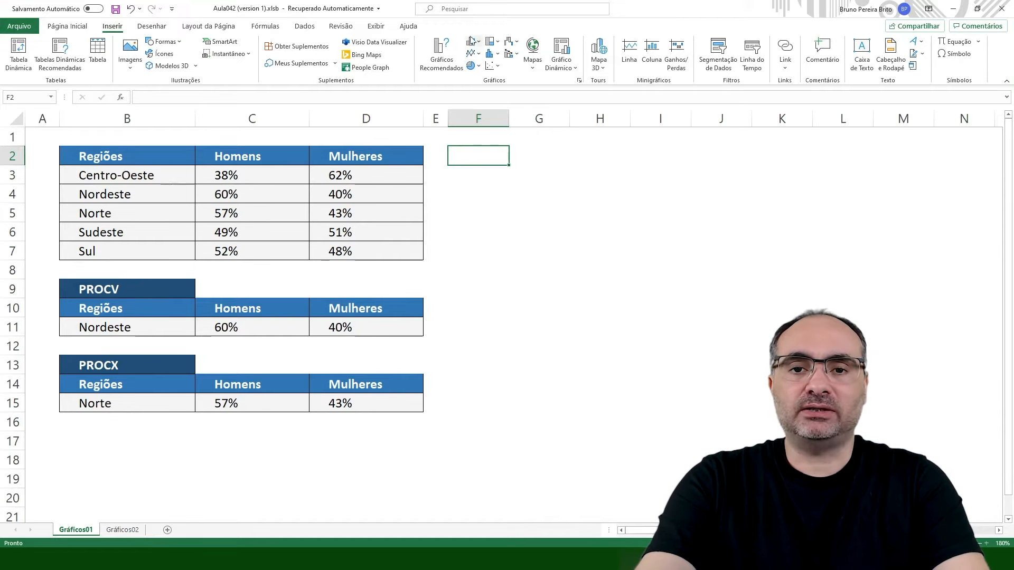
left_click(478, 67)
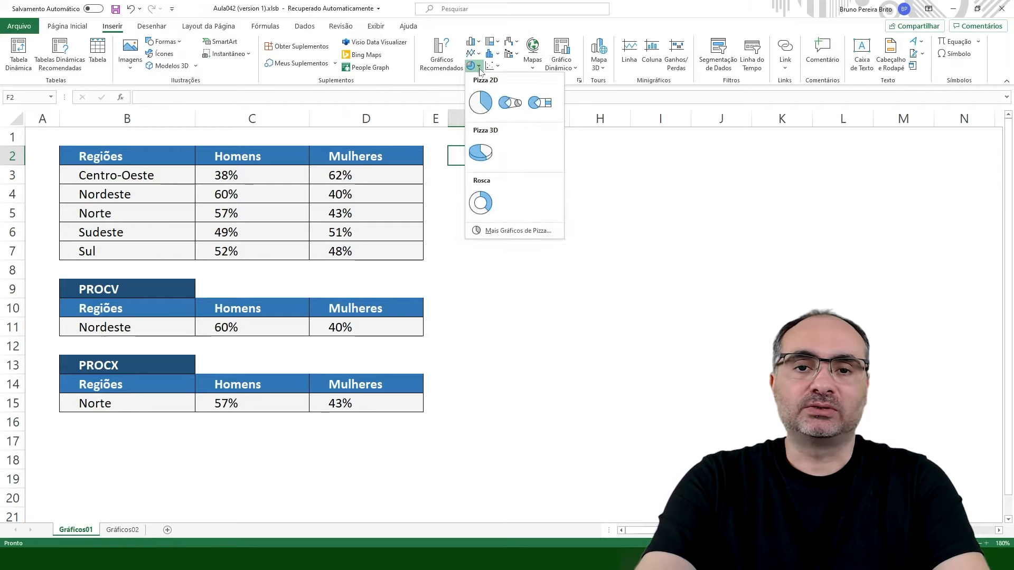
left_click(479, 151)
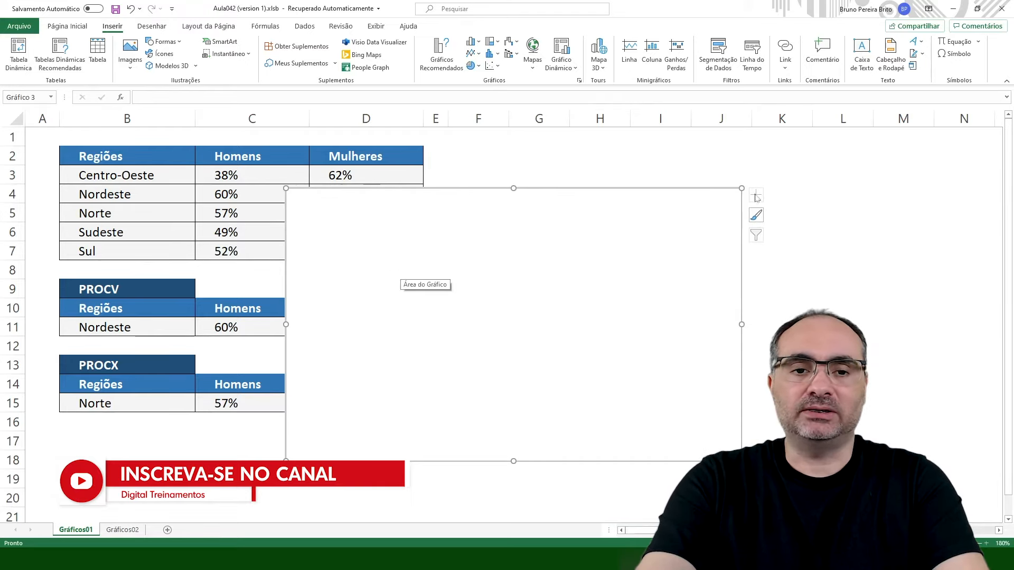
Show the worksheet gridlines as a guide for aligning the chart
left_click(375, 27)
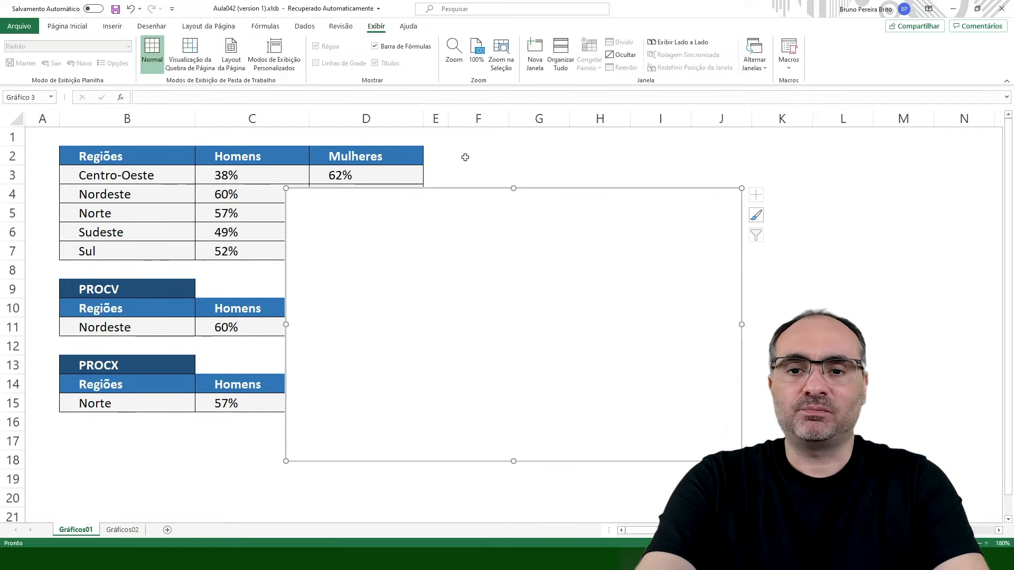
left_click(487, 157)
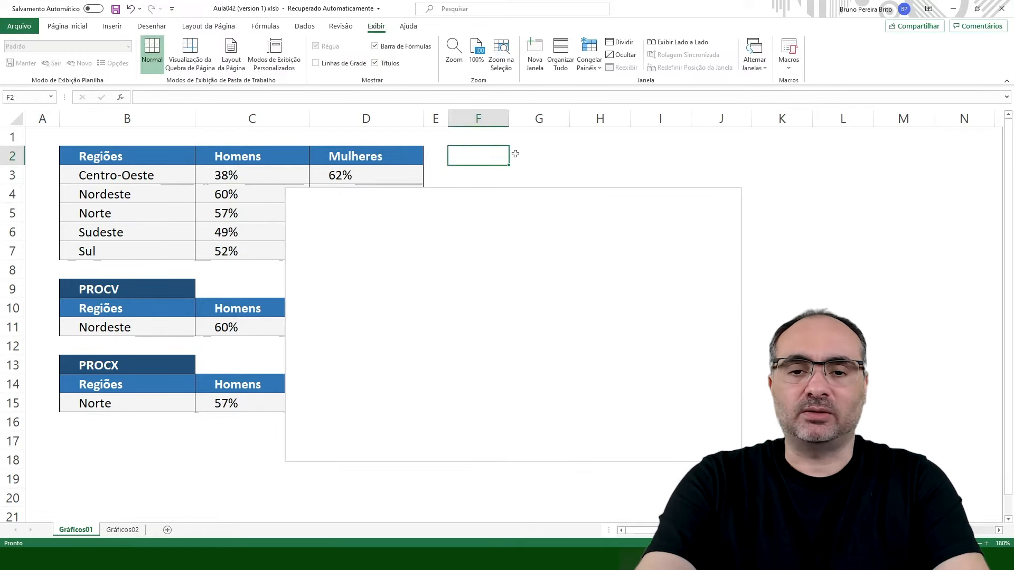
left_click(316, 64)
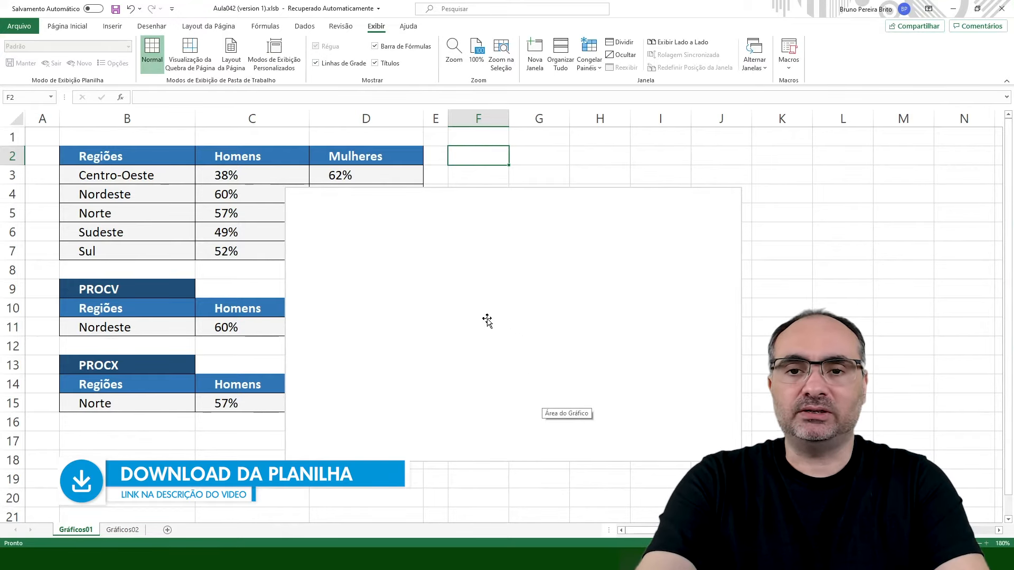
Resize the empty chart to cover cells F2:L15 beside the tables, and hide the gridlines
left_click(390, 240)
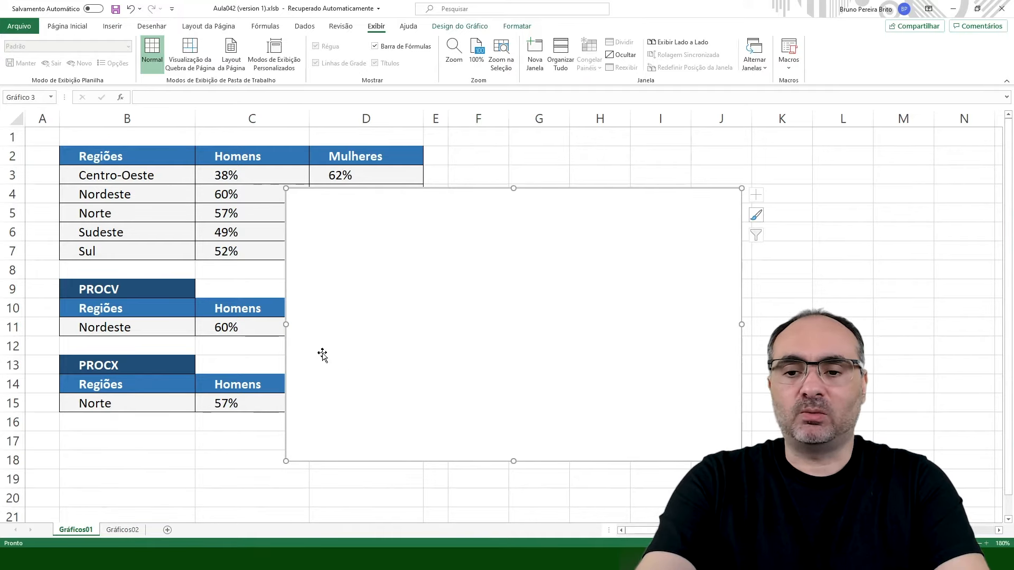
left_click_drag(345, 324, 448, 315)
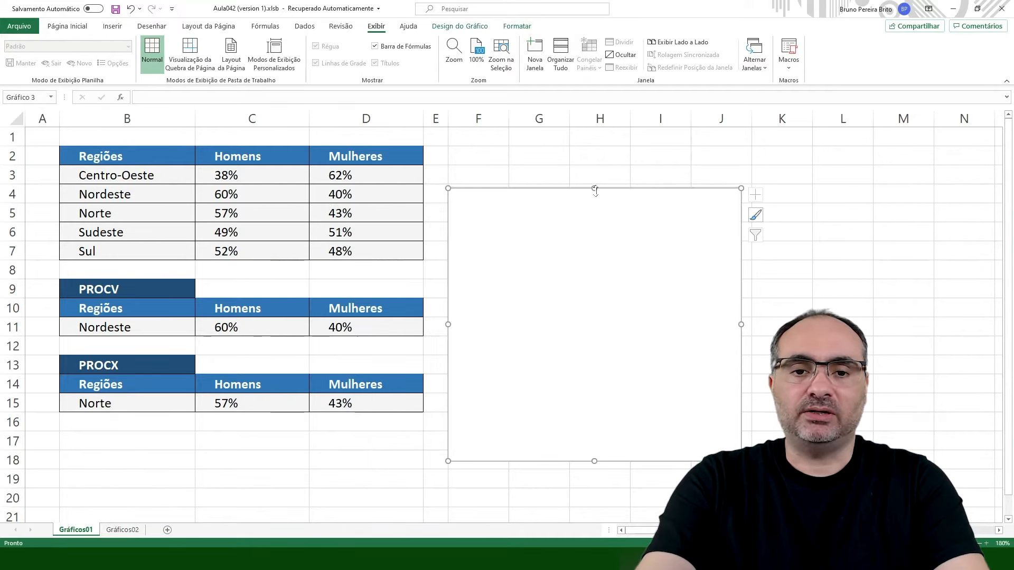
left_click_drag(595, 190, 598, 148)
left_click_drag(740, 301, 872, 302)
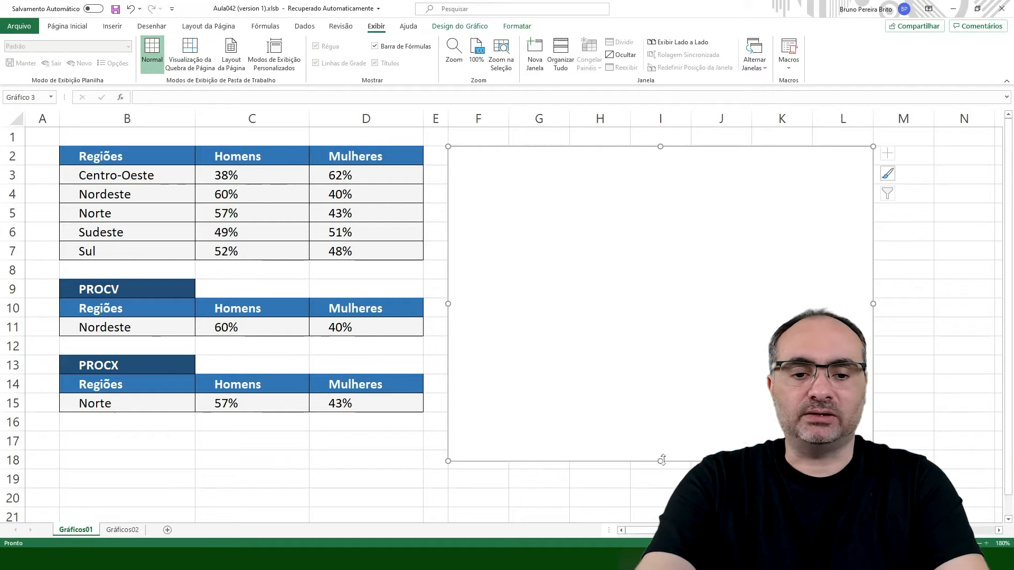
left_click_drag(664, 460, 664, 412)
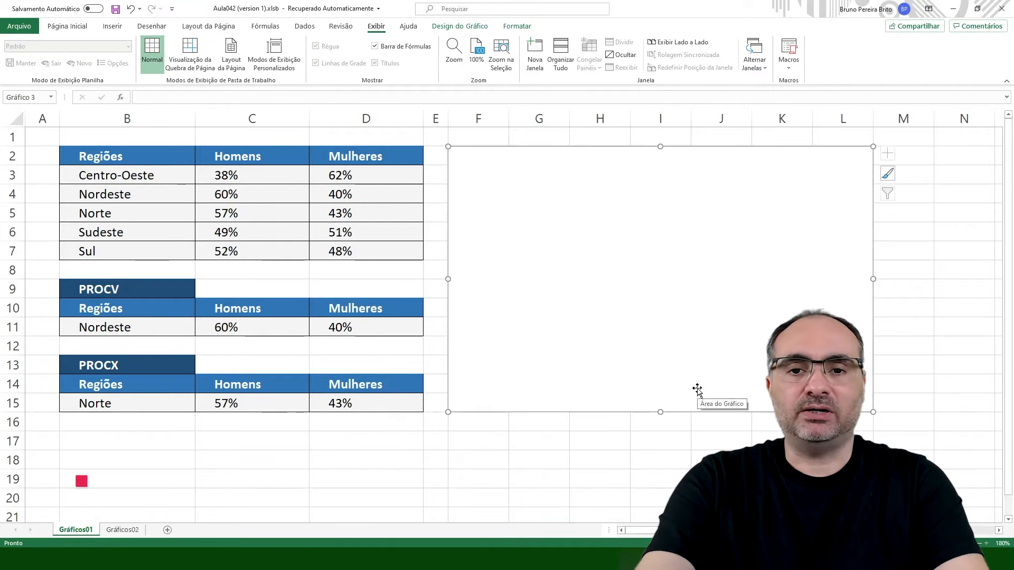
left_click(435, 137)
left_click(324, 66)
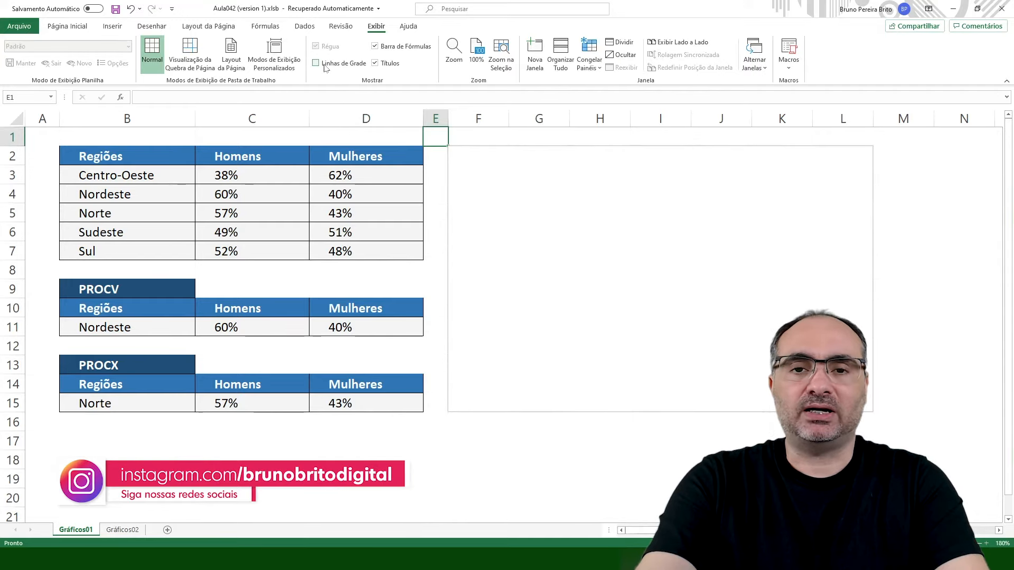
Open the data source selection for the empty chart and move the dialog clear of the tables
left_click(544, 192)
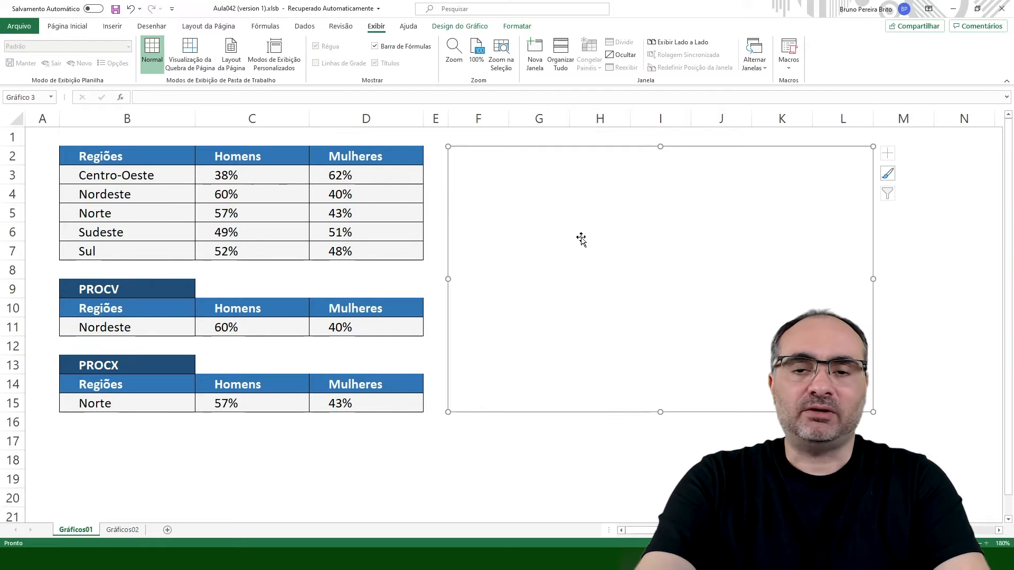
left_click(455, 29)
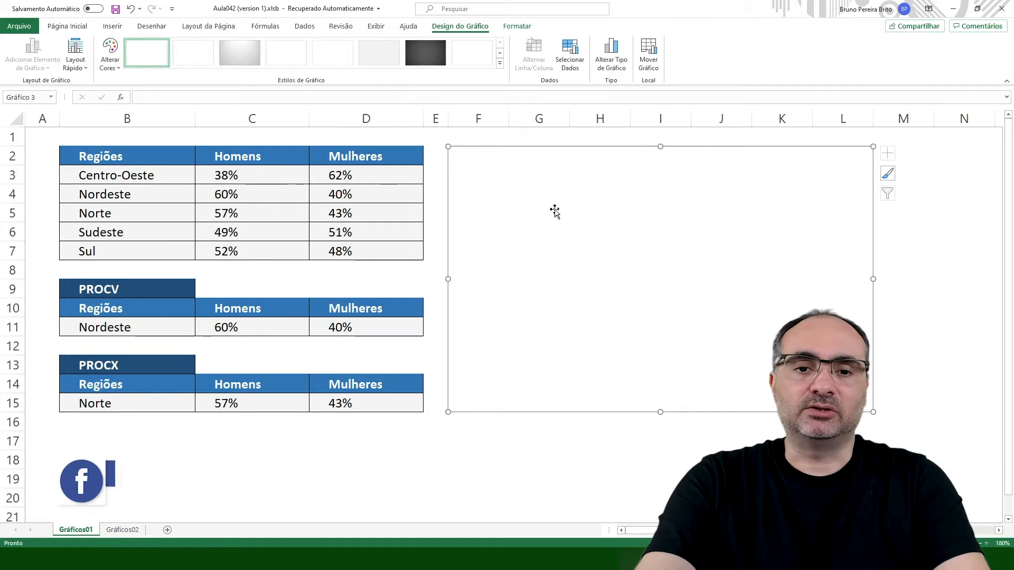
right_click(584, 200)
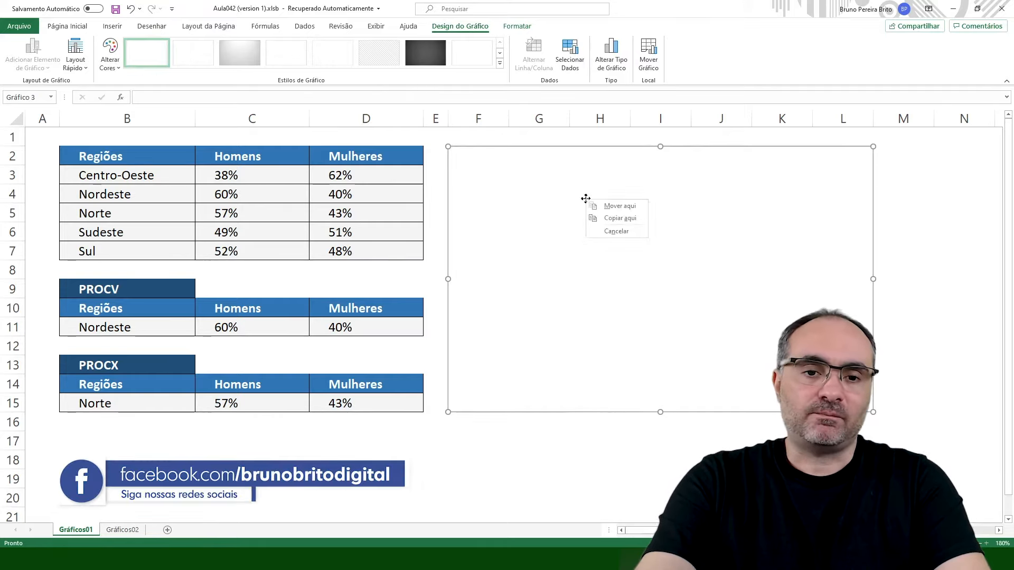
left_click(530, 214)
right_click(530, 211)
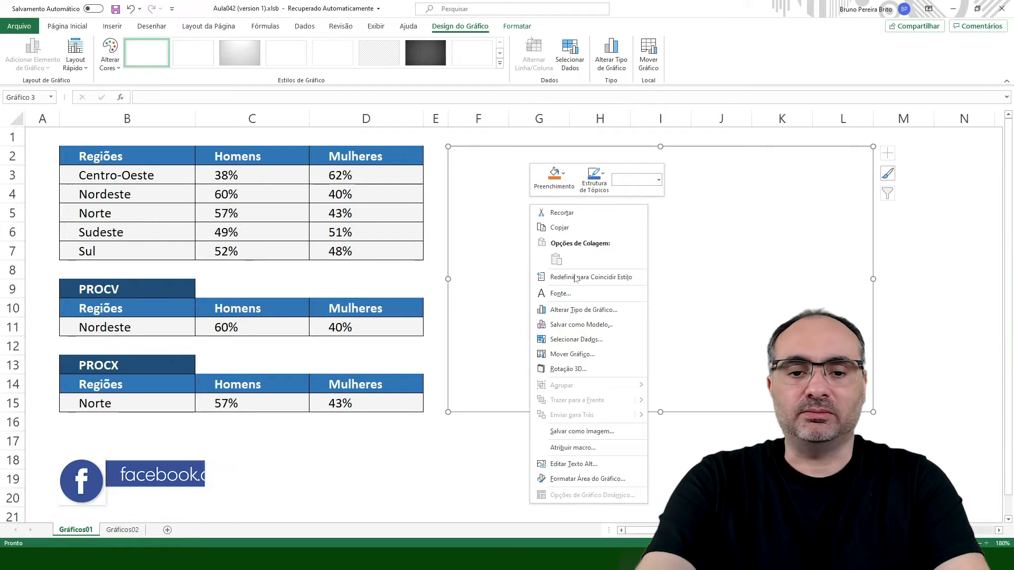
left_click(575, 340)
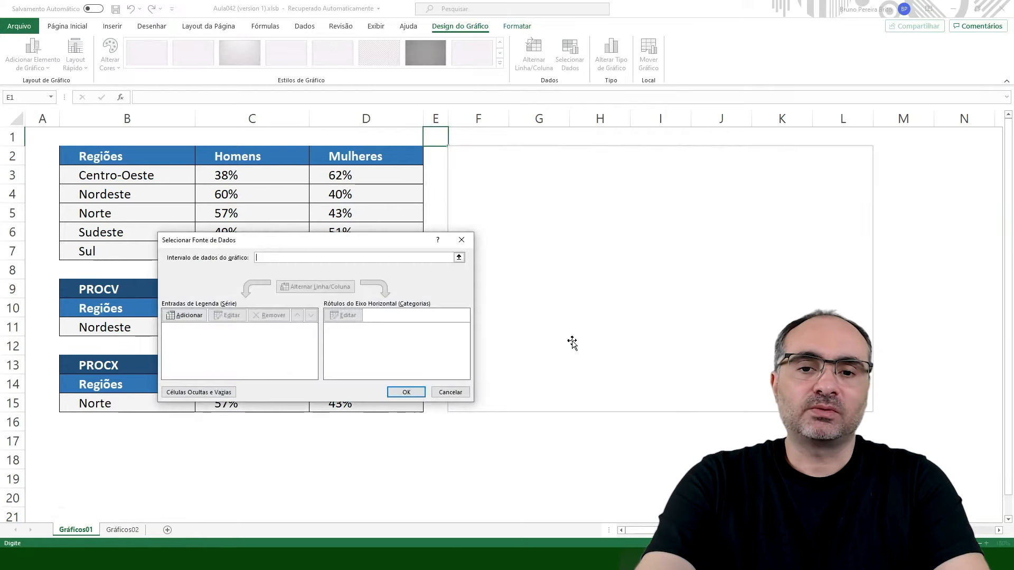
left_click_drag(348, 245, 635, 169)
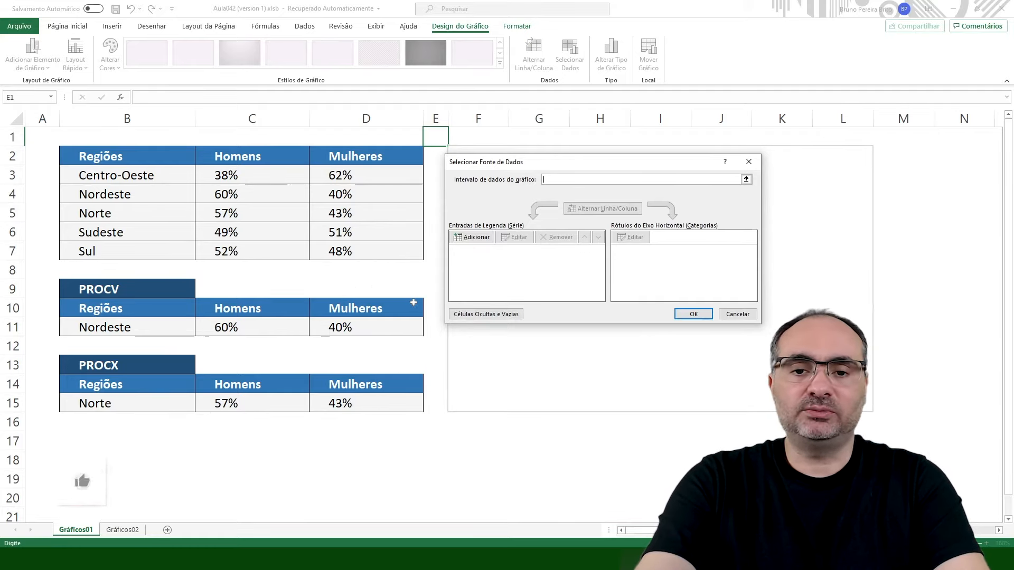
Add a chart series named from cell B11 with its values taken from C11:D11 of the PROCV table
left_click(475, 239)
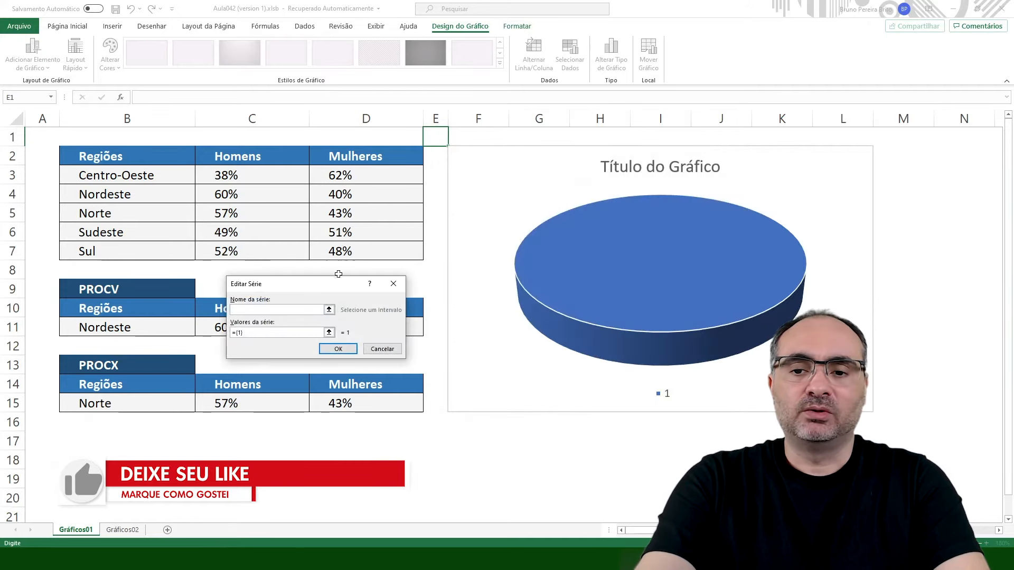
left_click_drag(330, 280, 508, 211)
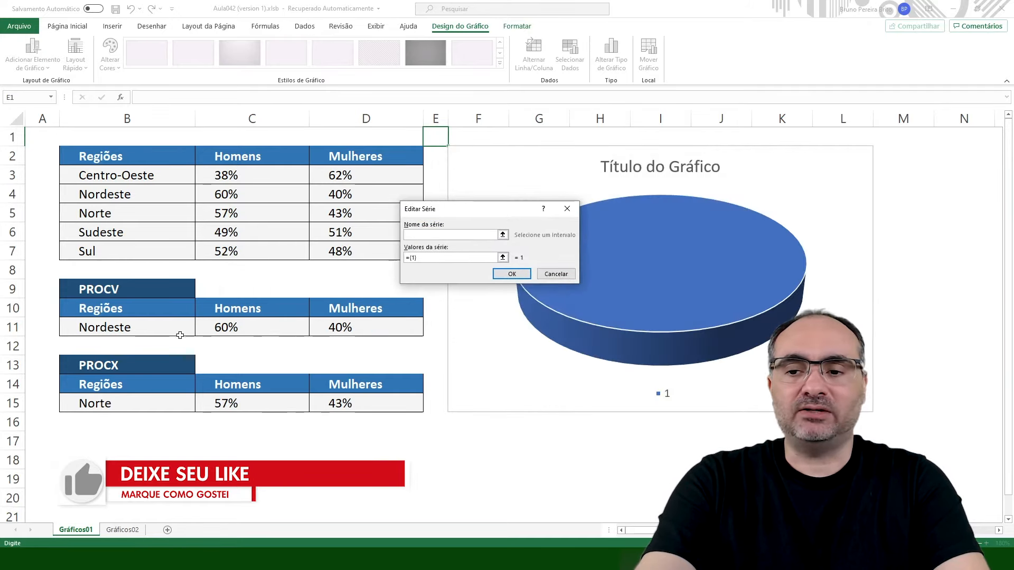
left_click(143, 327)
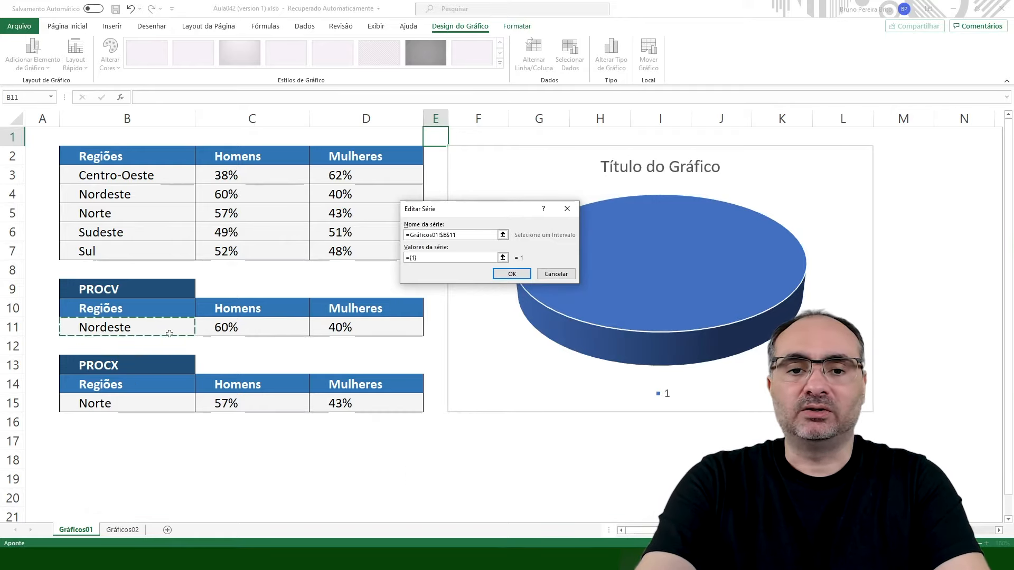
left_click(450, 258)
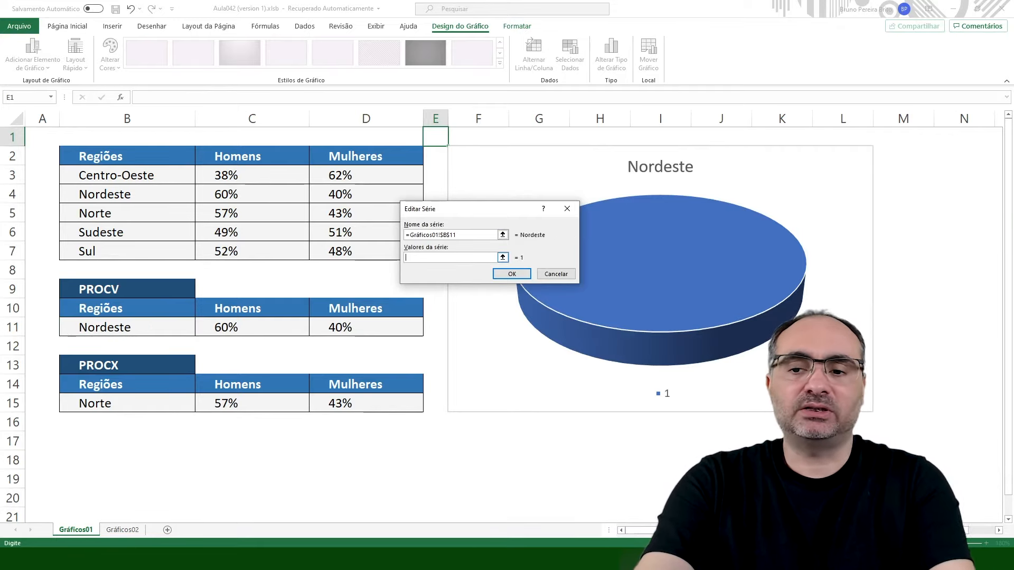
left_click_drag(238, 340, 343, 325)
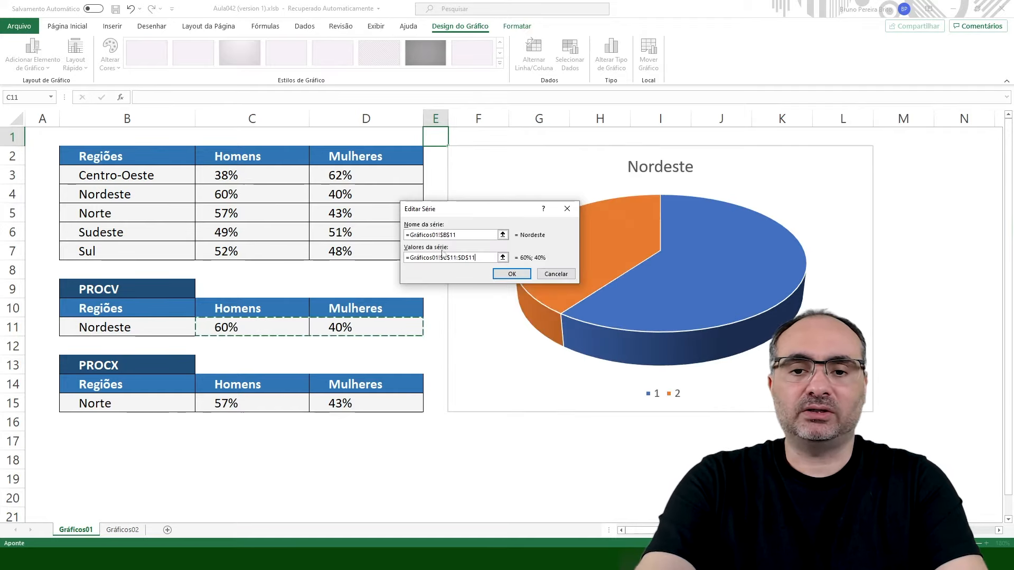
left_click_drag(465, 208, 336, 175)
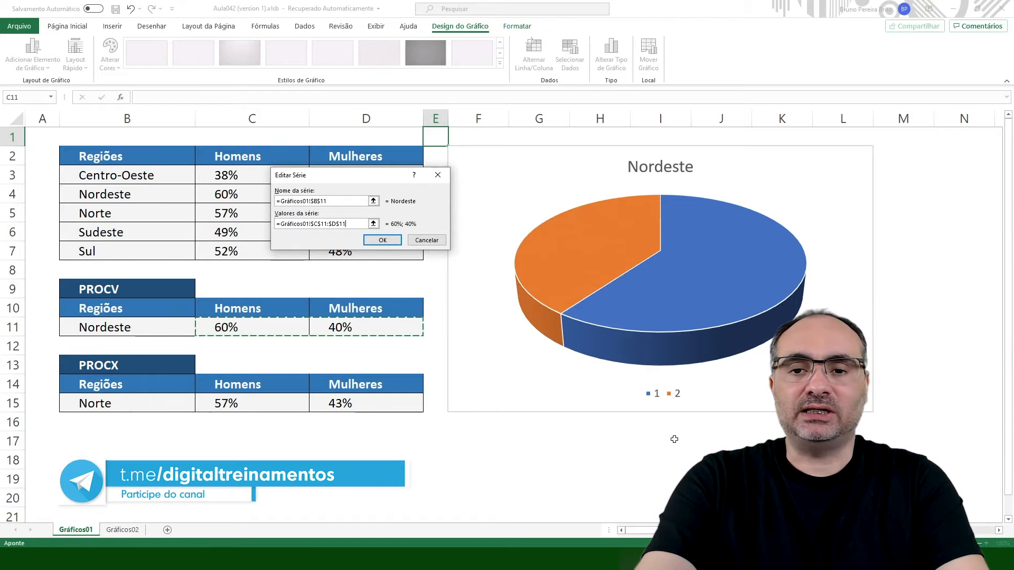
left_click(383, 240)
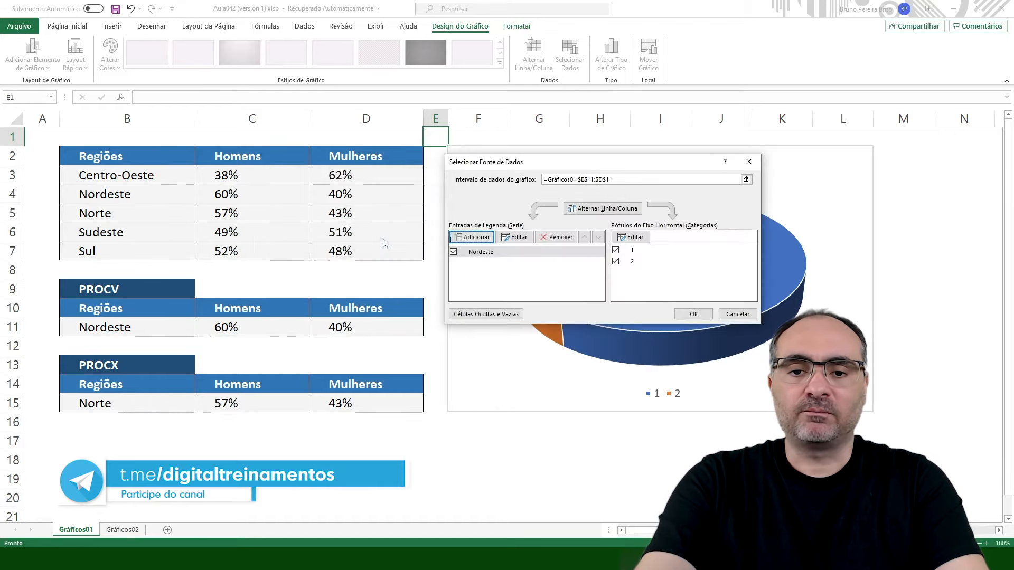
Set the chart's category labels to the Homens and Mulheres headers in C10:D10 and apply the data source
left_click(634, 237)
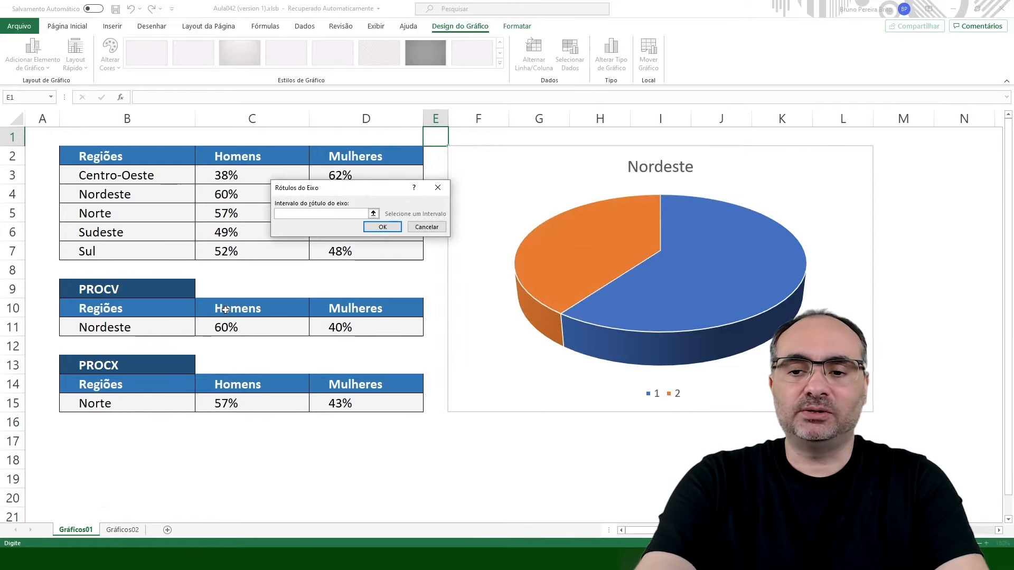
left_click_drag(226, 310, 347, 304)
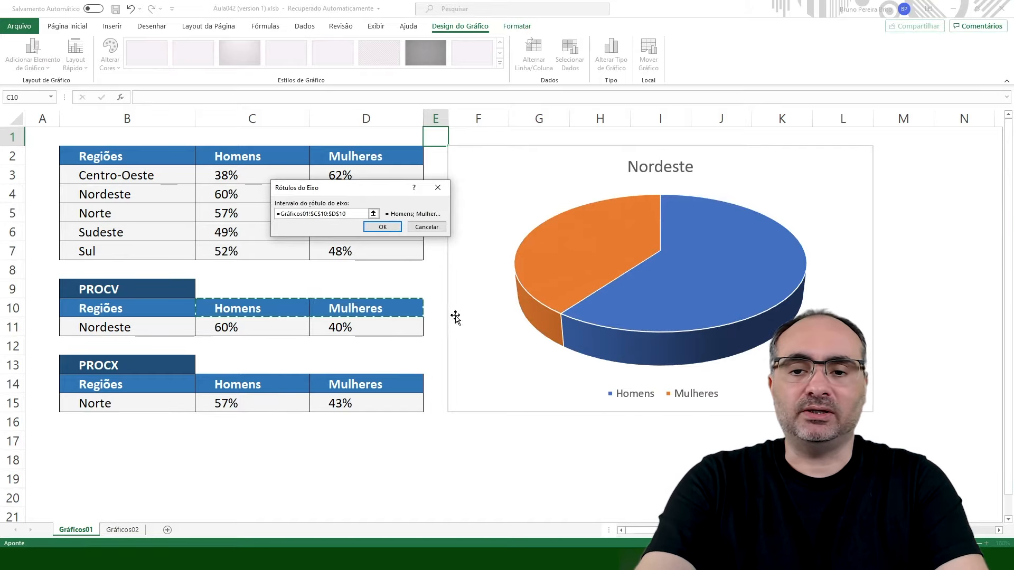
left_click(382, 227)
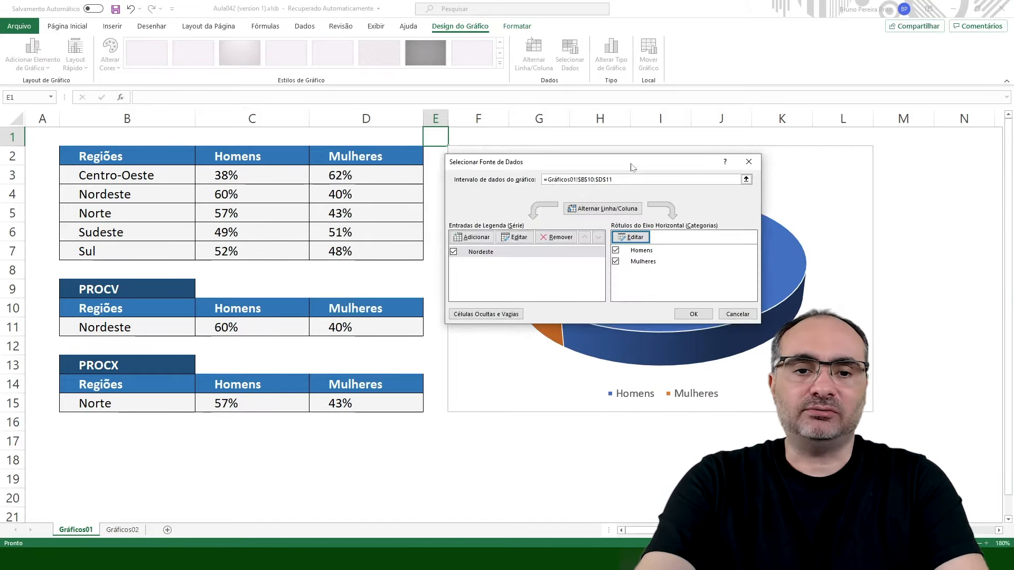
left_click_drag(632, 167, 404, 170)
left_click(466, 317)
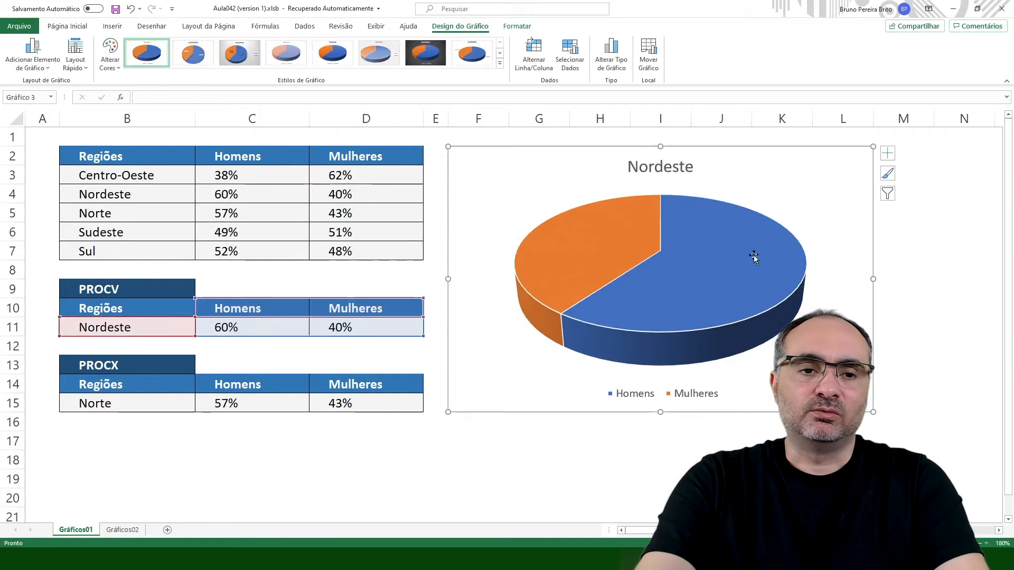
Add data labels to the pie slices and format them in bold at font size 11
left_click(890, 153)
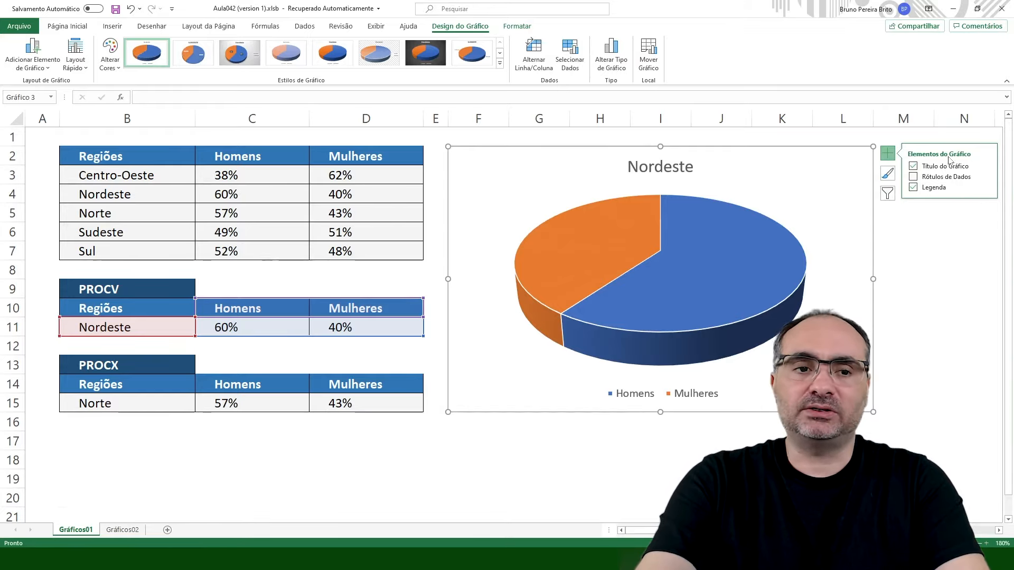
left_click(915, 178)
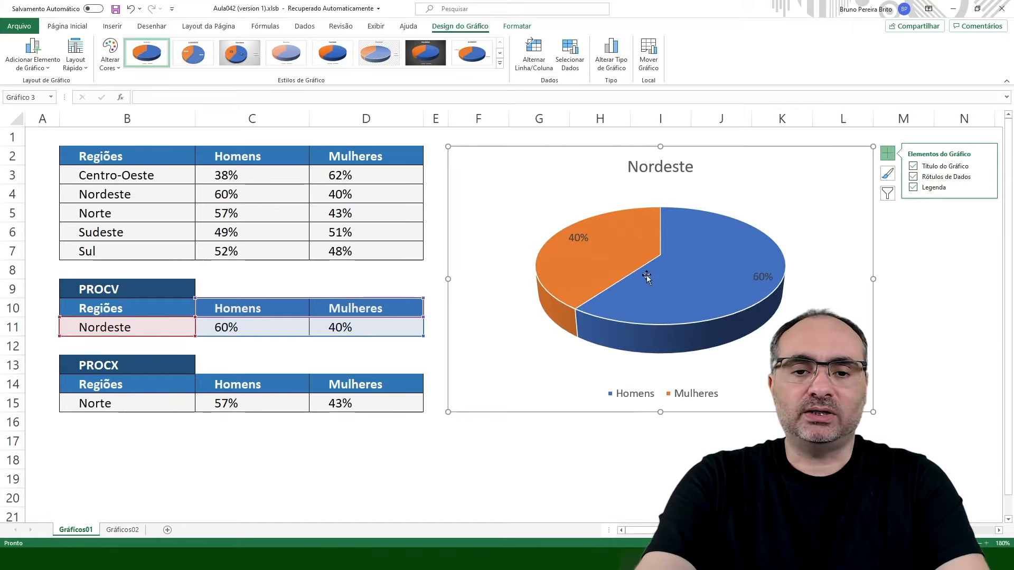
left_click(572, 237)
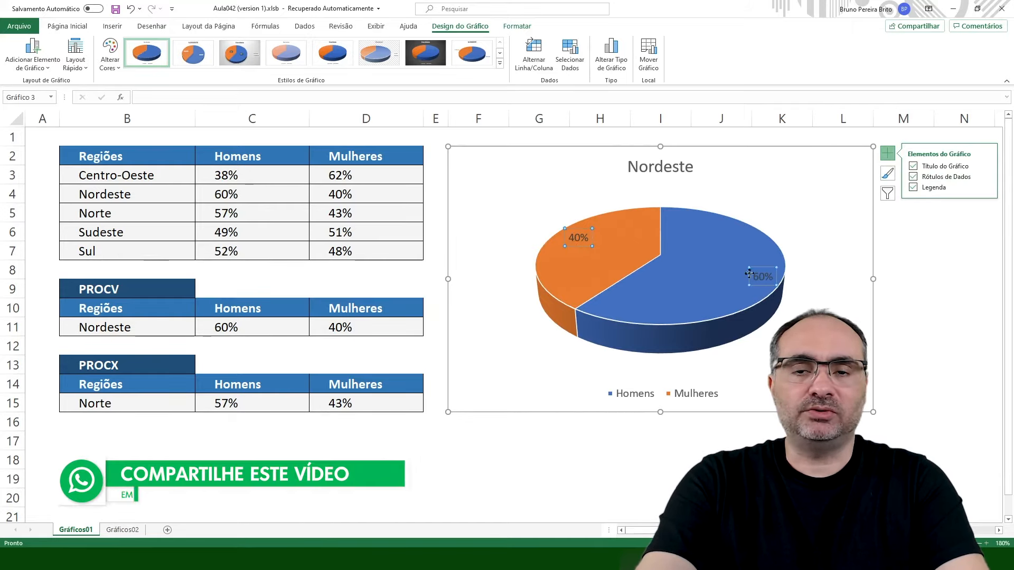
left_click(83, 27)
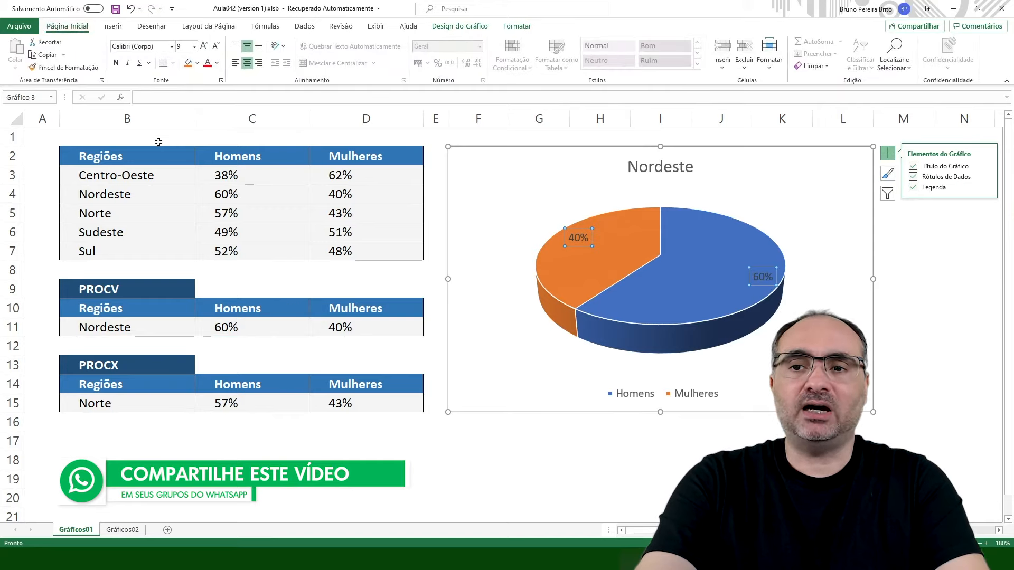
left_click(203, 46)
left_click(203, 47)
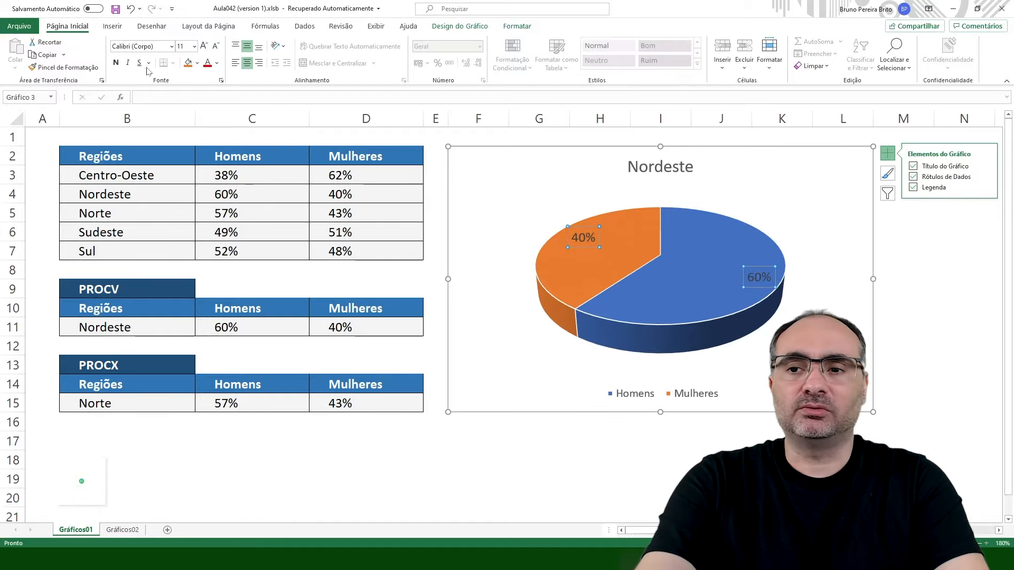
left_click(116, 62)
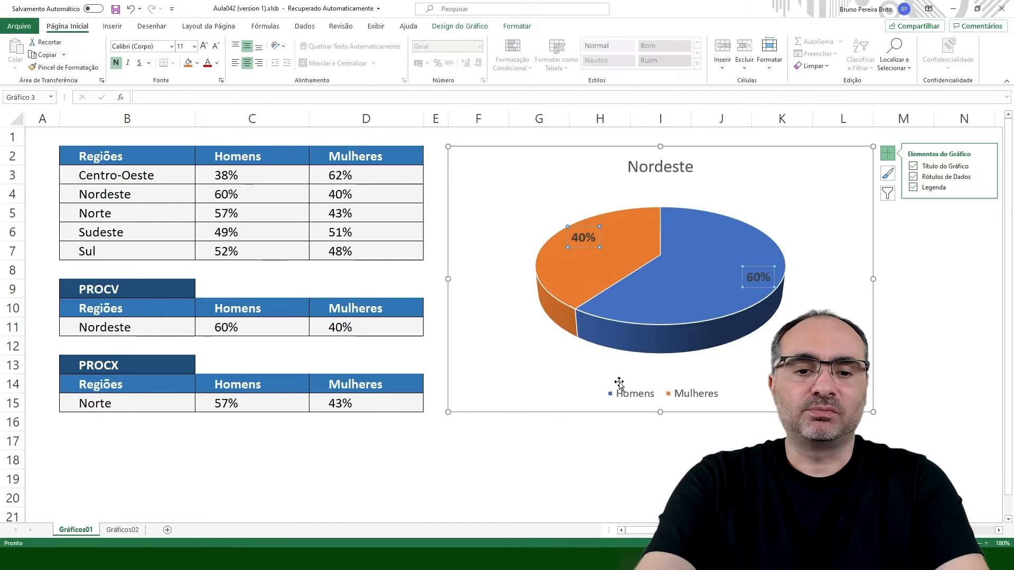
Format the chart legend in bold at font size 10.5
left_click(633, 397)
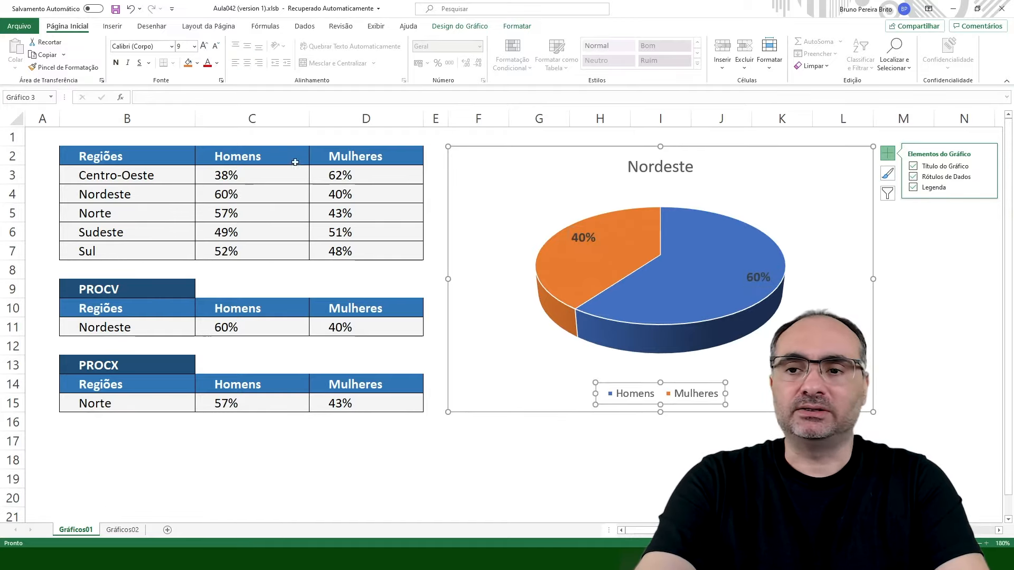
left_click(116, 63)
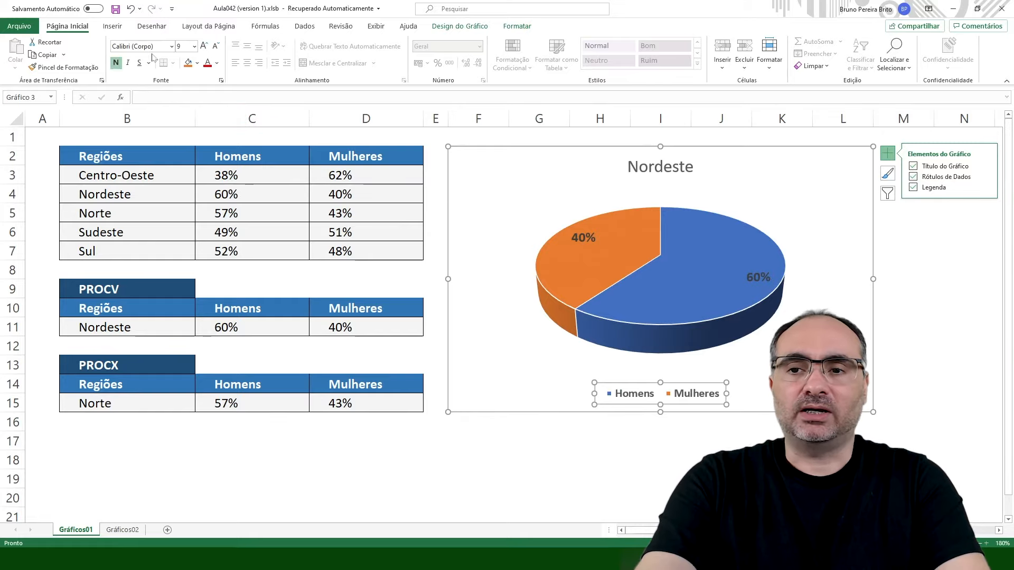
left_click(206, 47)
left_click(207, 47)
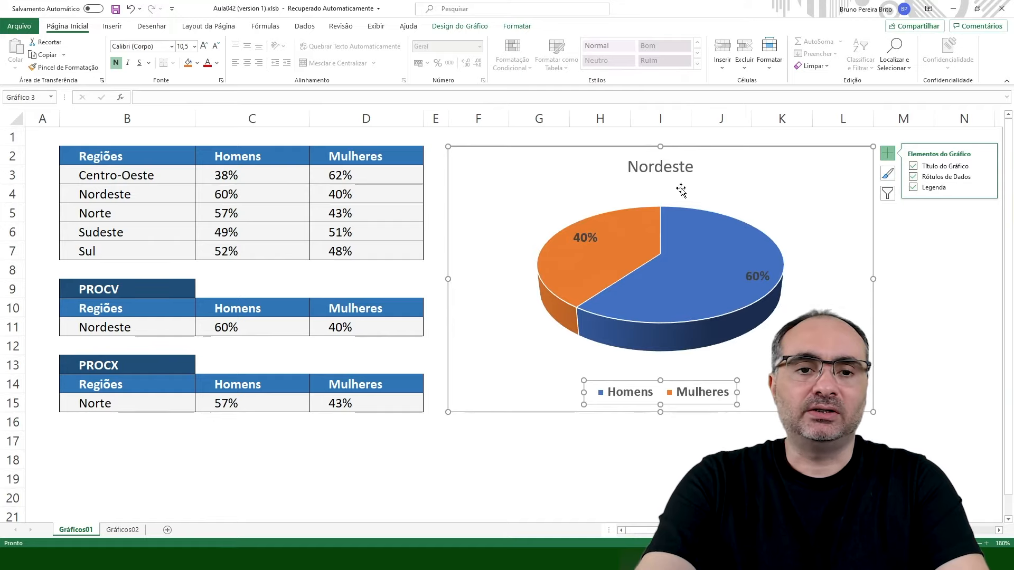
Format the chart title in bold at font size 18
left_click(670, 168)
left_click(116, 62)
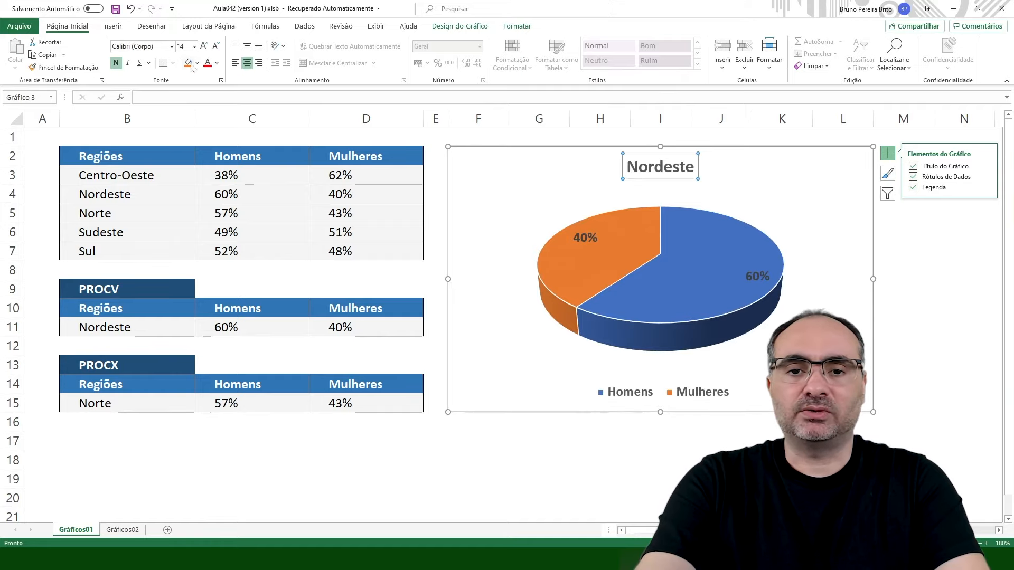
left_click(203, 46)
left_click(203, 46)
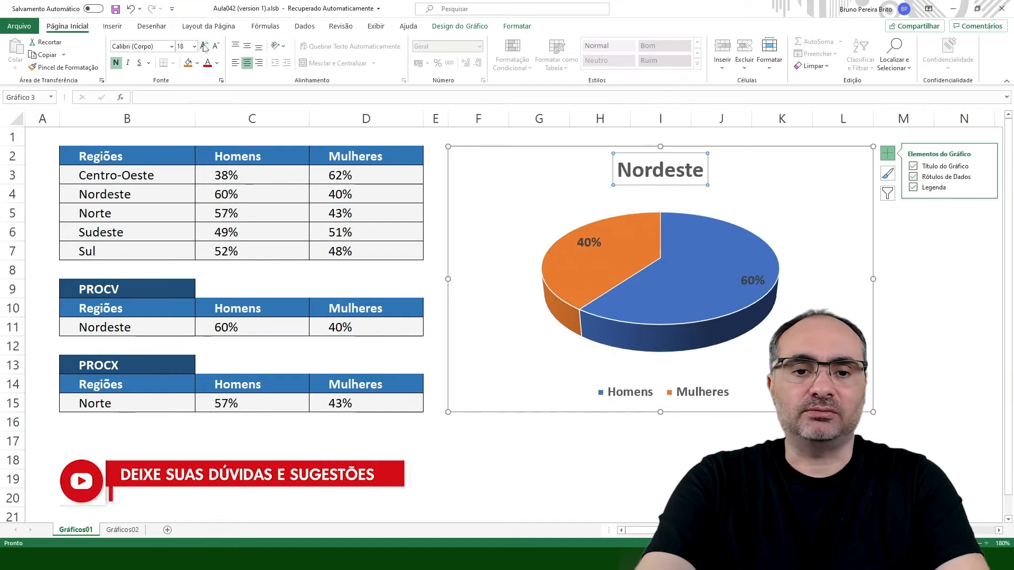
Give the chart area a solid light grey fill, close the formatting options and deselect the chart
left_click(791, 163)
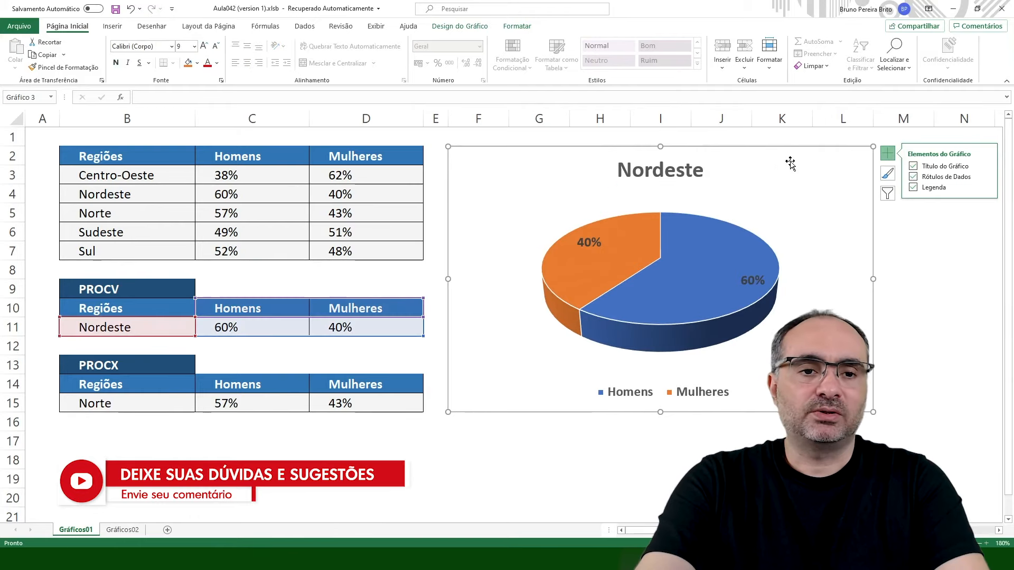
double_click(795, 165)
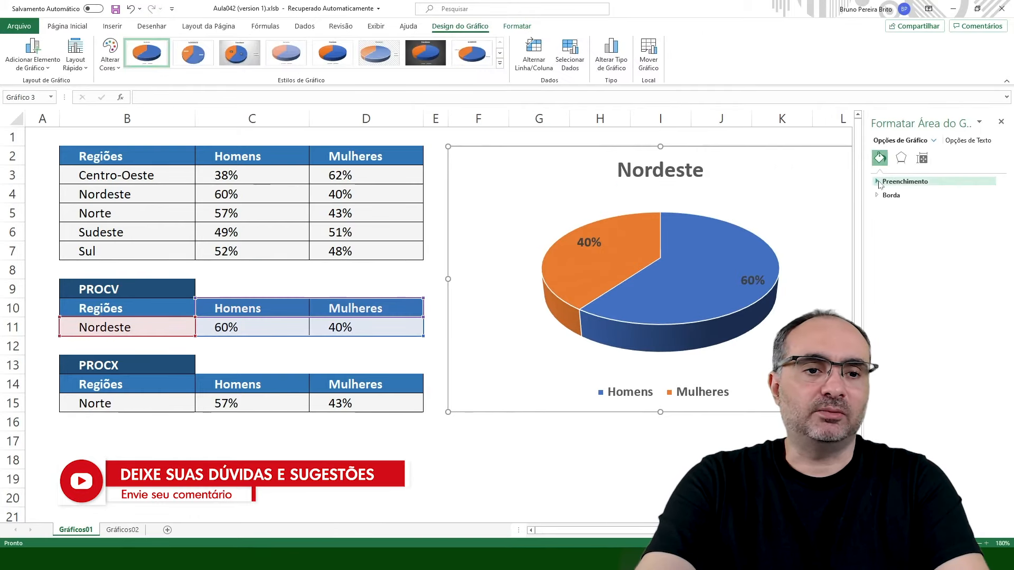
left_click(898, 181)
left_click(887, 209)
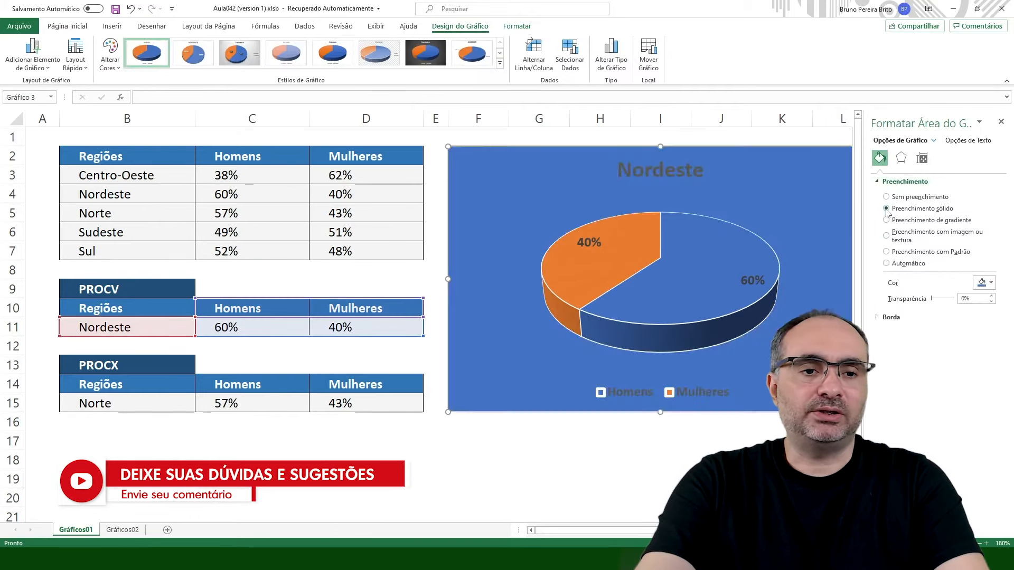
left_click(985, 283)
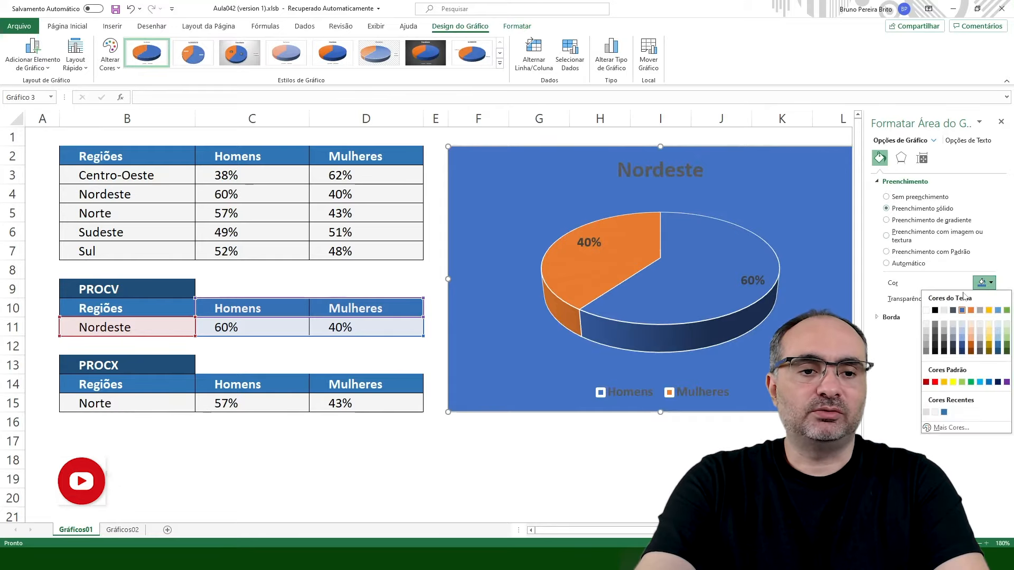
left_click(925, 328)
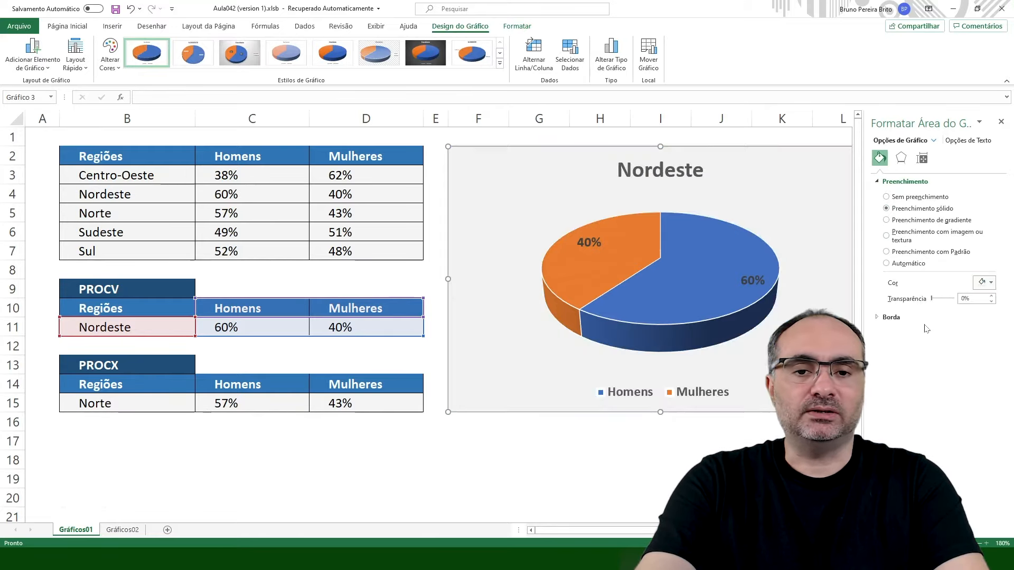
left_click(1000, 122)
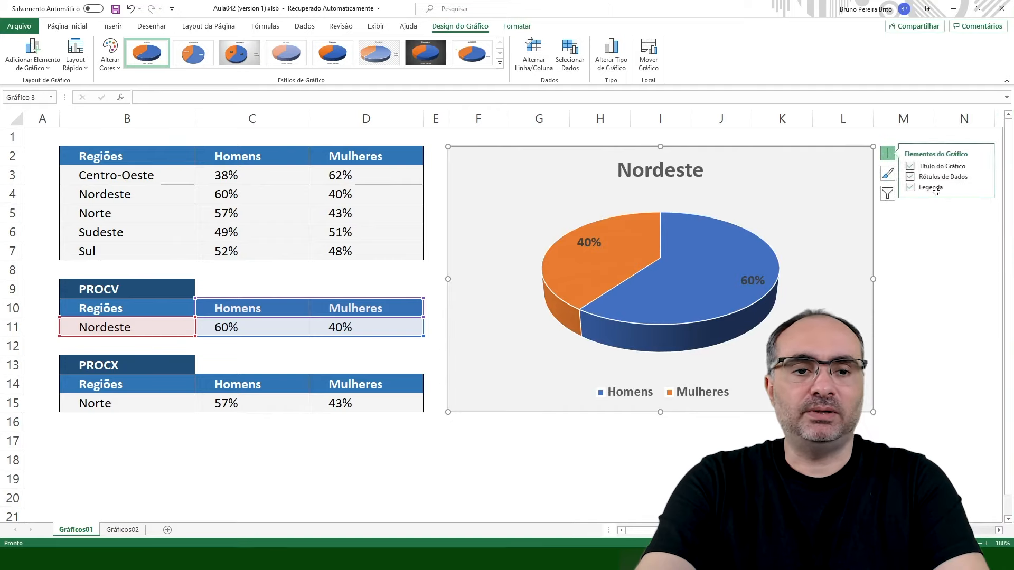
left_click(121, 453)
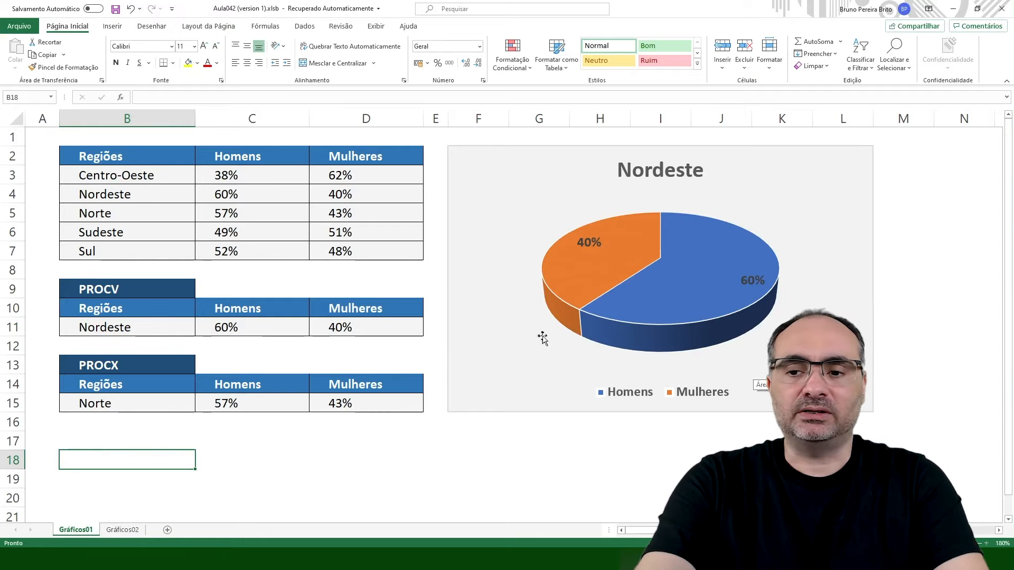
Test the dynamic pie chart by choosing Norte, Sul, Centro-Oeste and finally Sudeste as the PROCV region in cell B11
left_click(181, 330)
left_click(199, 330)
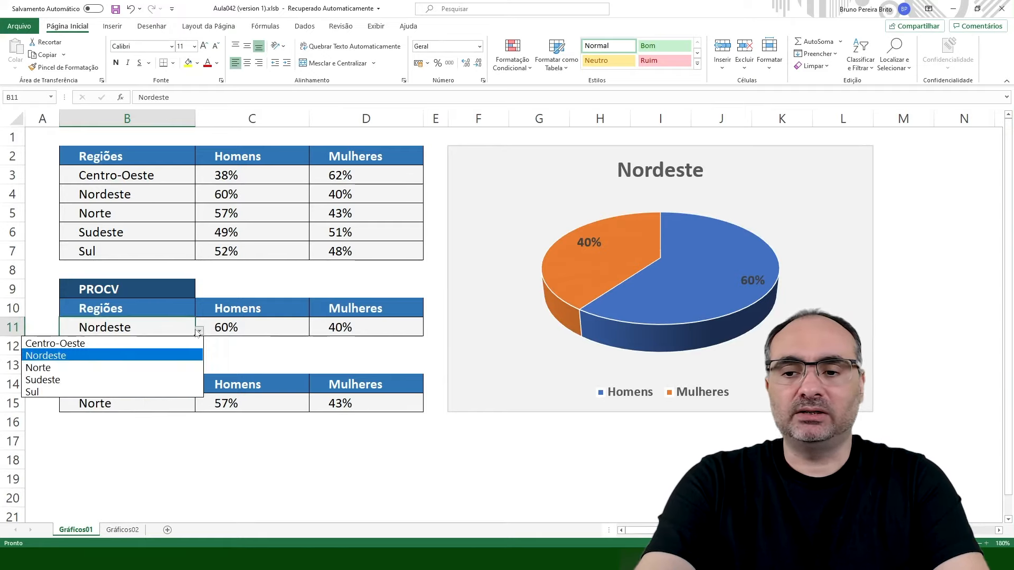
left_click(85, 368)
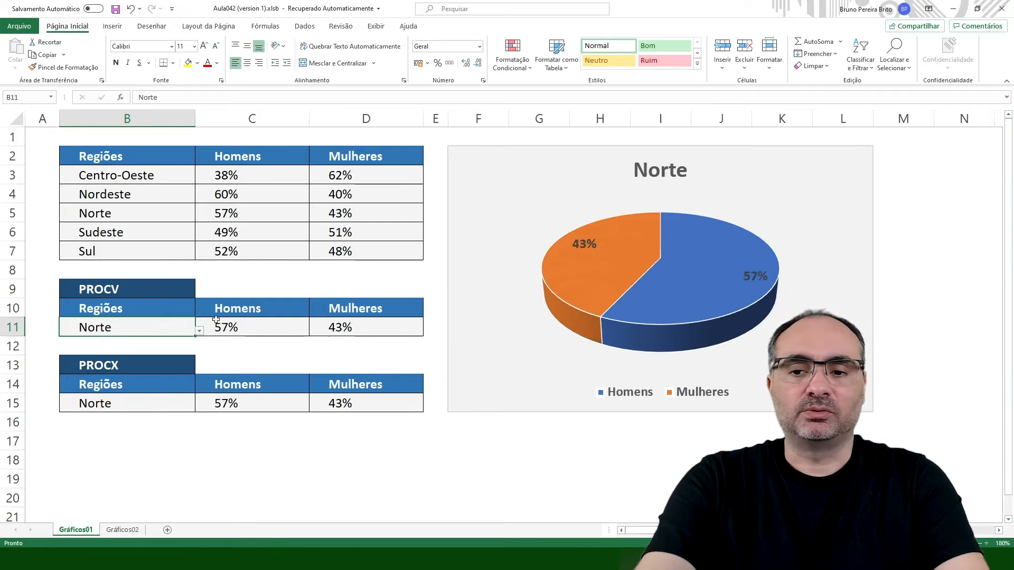
left_click(199, 331)
left_click(105, 393)
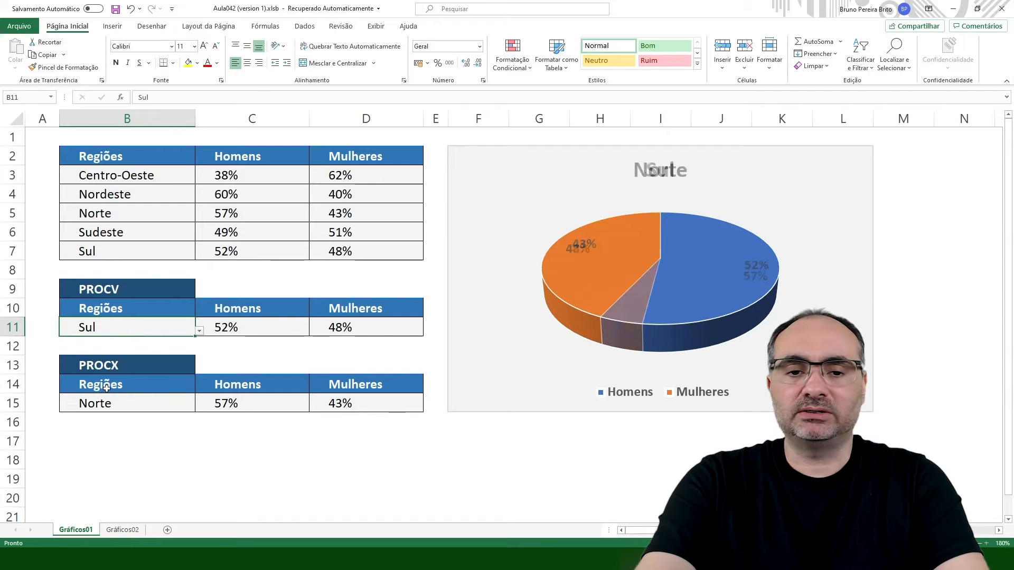
left_click(199, 331)
left_click(81, 344)
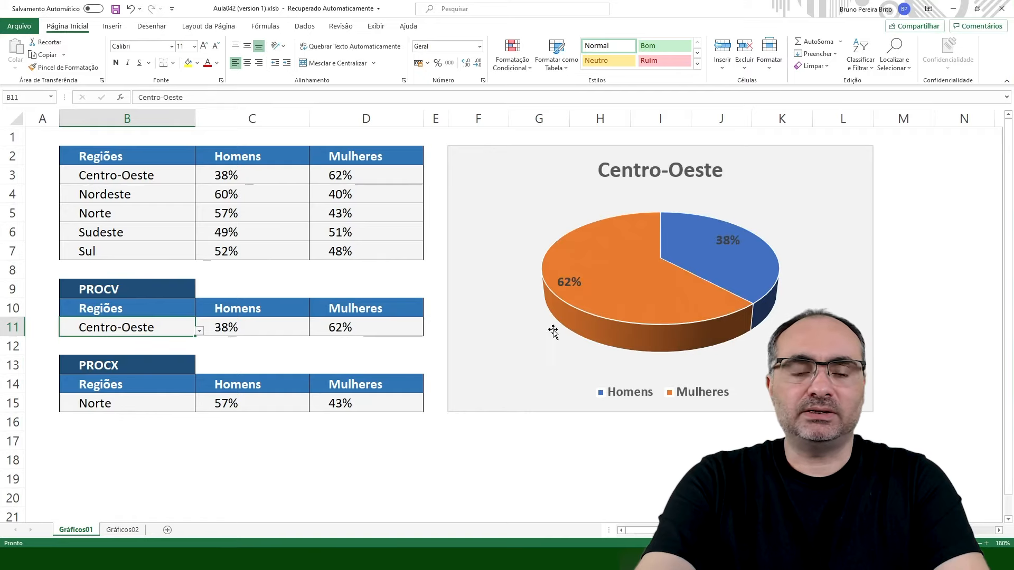
left_click(199, 330)
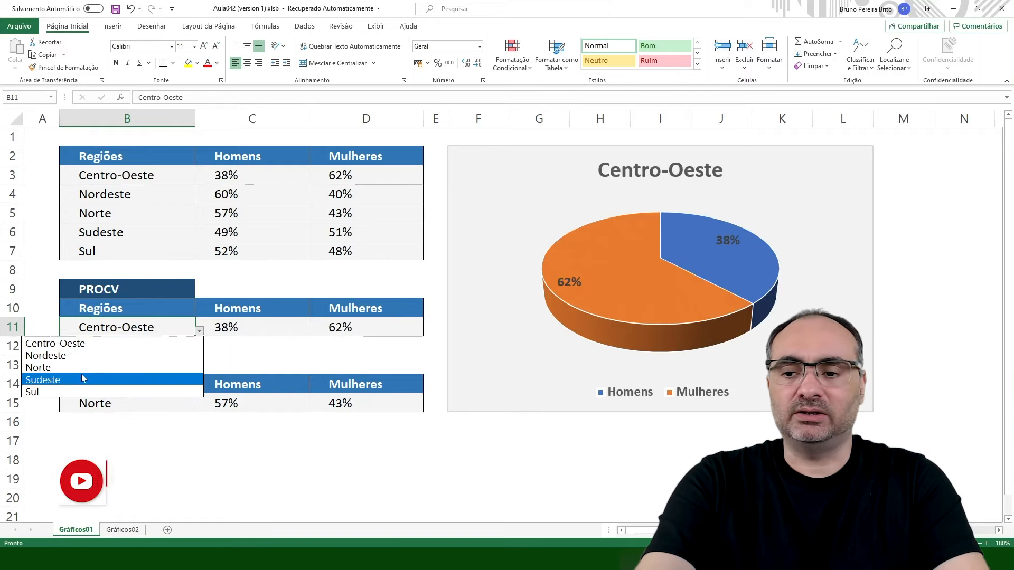
left_click(106, 381)
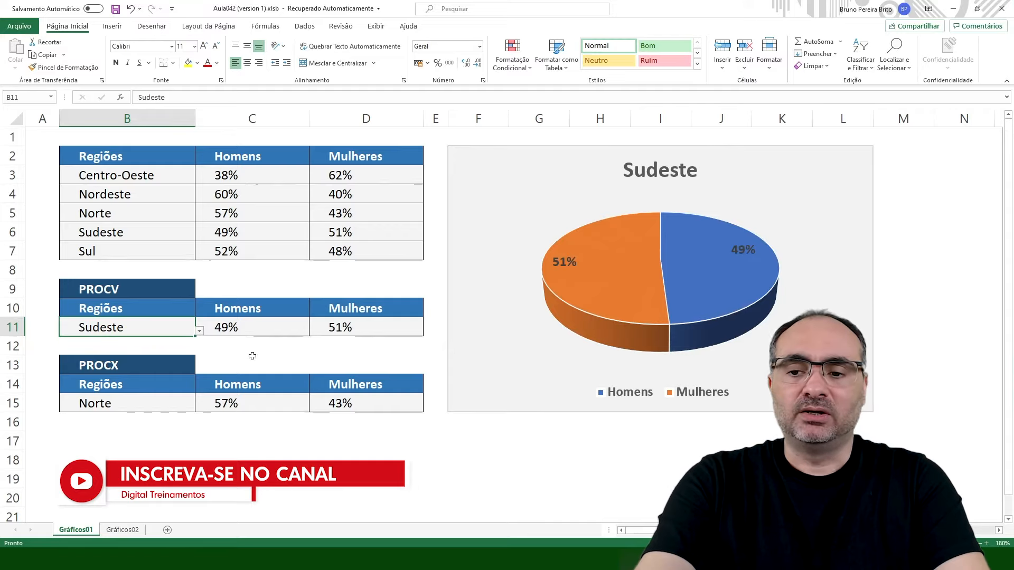
On the Gráficos02 sheet, insert an empty doughnut (Rosca) chart with blank cell F3 selected
left_click(122, 531)
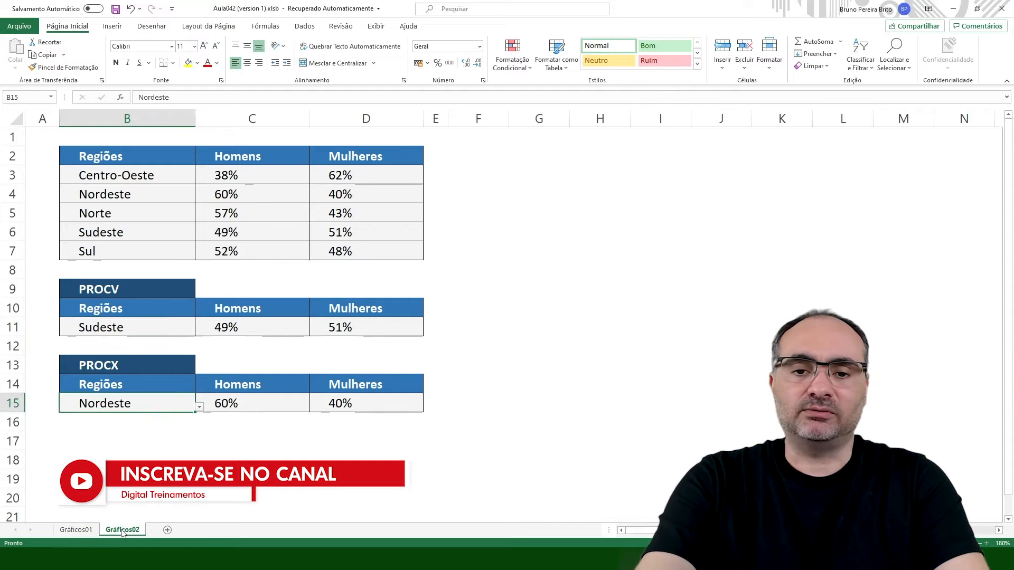
left_click(127, 441)
left_click_drag(174, 403, 350, 403)
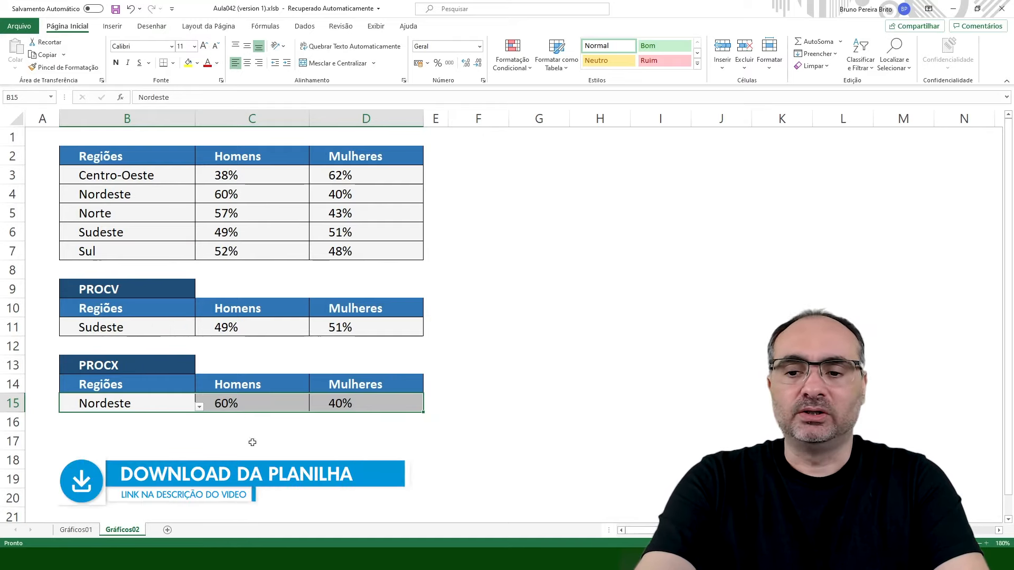
left_click(366, 441)
left_click(494, 175)
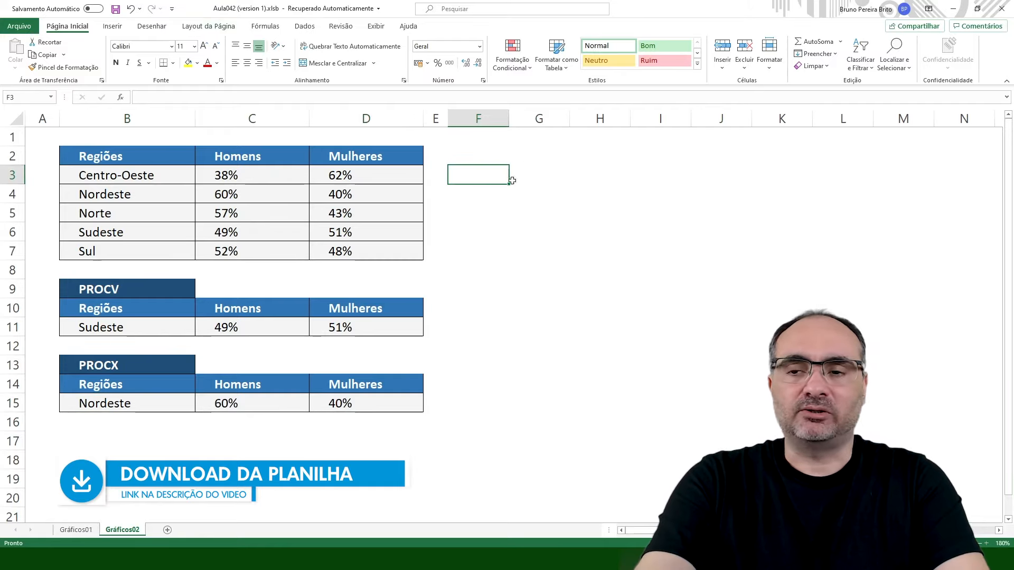
left_click(113, 26)
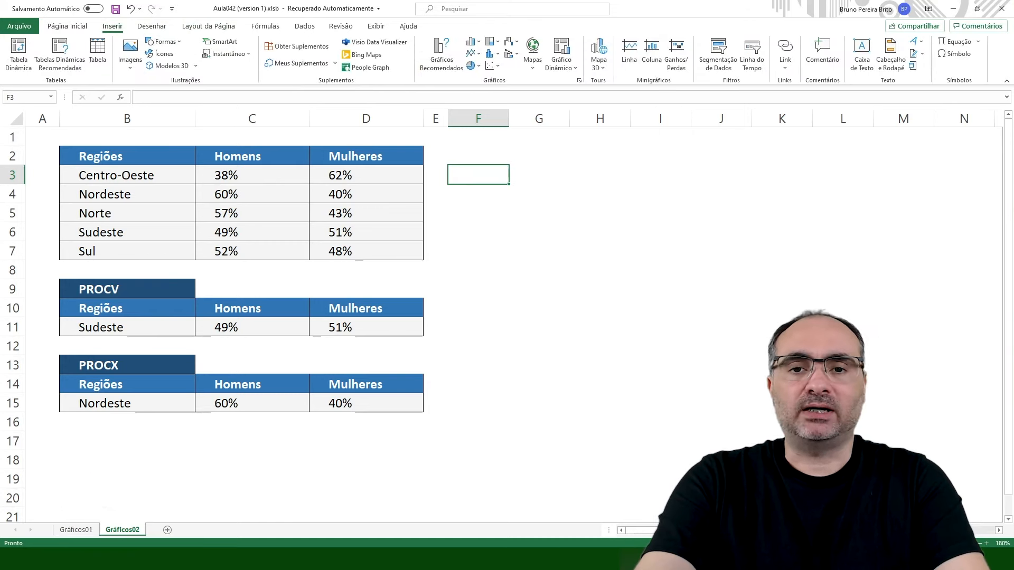
left_click(479, 66)
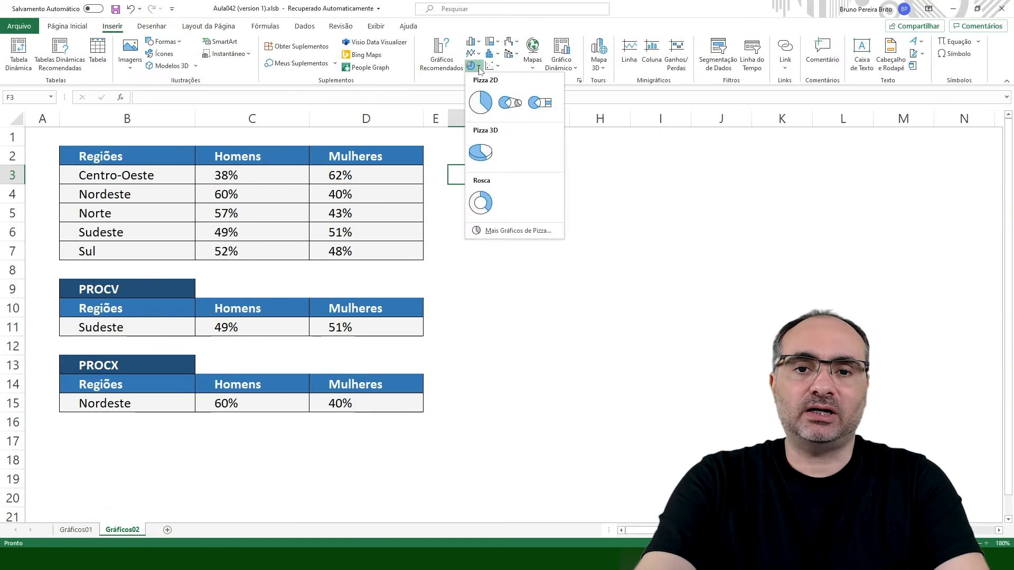
left_click(481, 207)
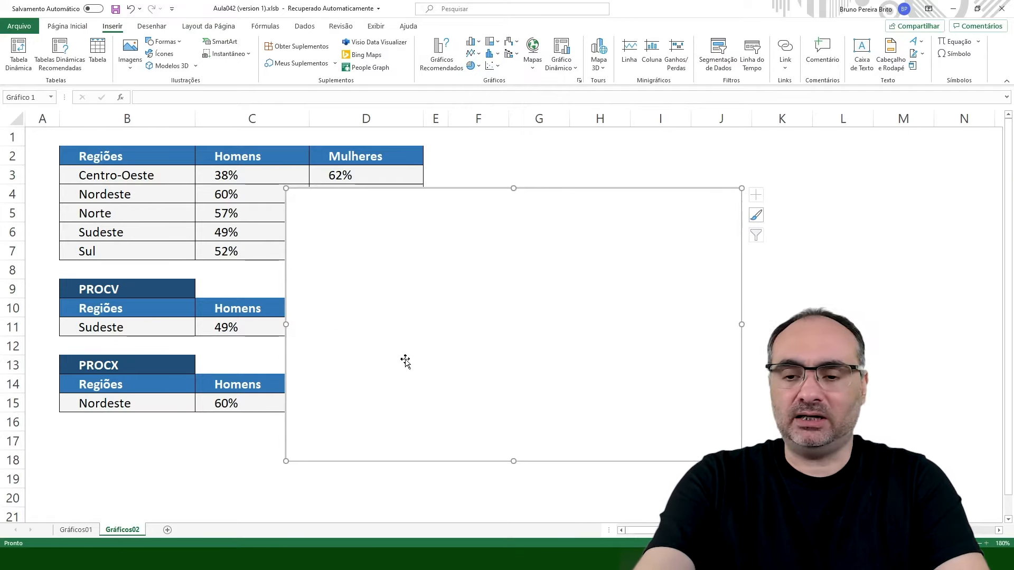
Resize the empty doughnut chart so it covers the range F2:L15 beside the tables
left_click_drag(286, 324, 448, 308)
left_click_drag(594, 188, 594, 146)
left_click_drag(595, 461, 594, 411)
left_click_drag(740, 279, 866, 267)
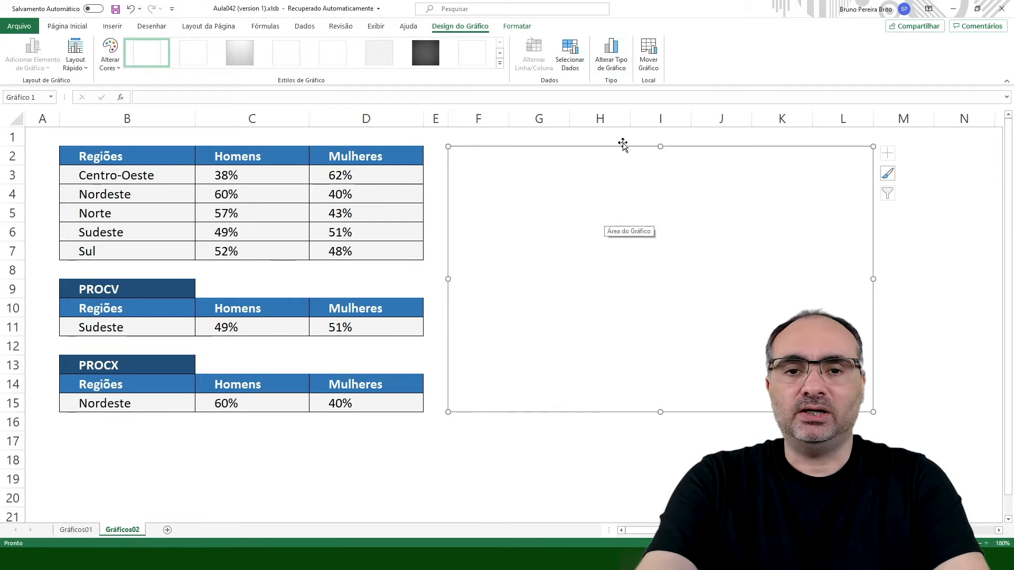
Add a data series to the chart, with PROCX cell B15 as its name and C15:D15 as its values
left_click(569, 62)
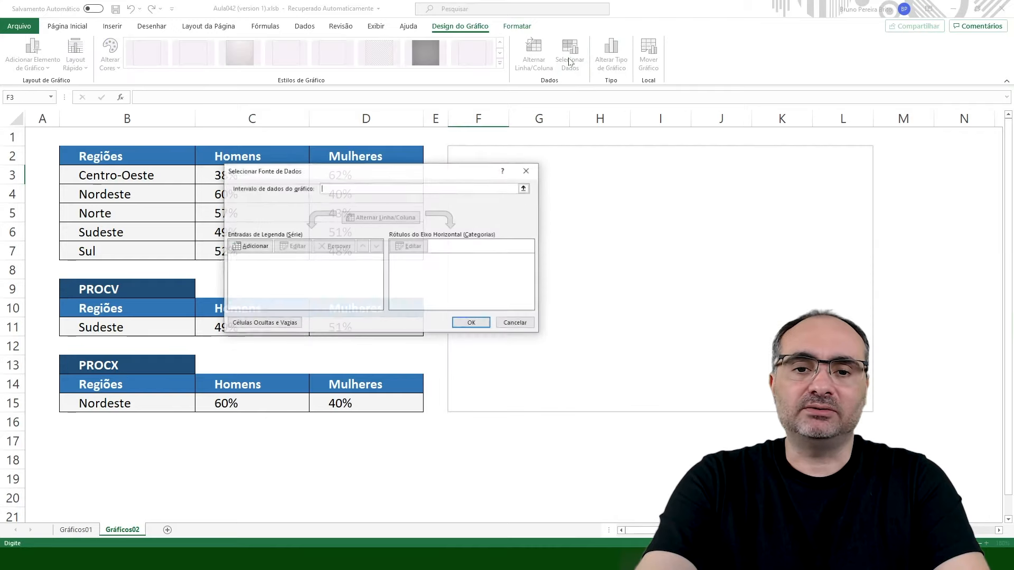
left_click_drag(386, 174, 604, 166)
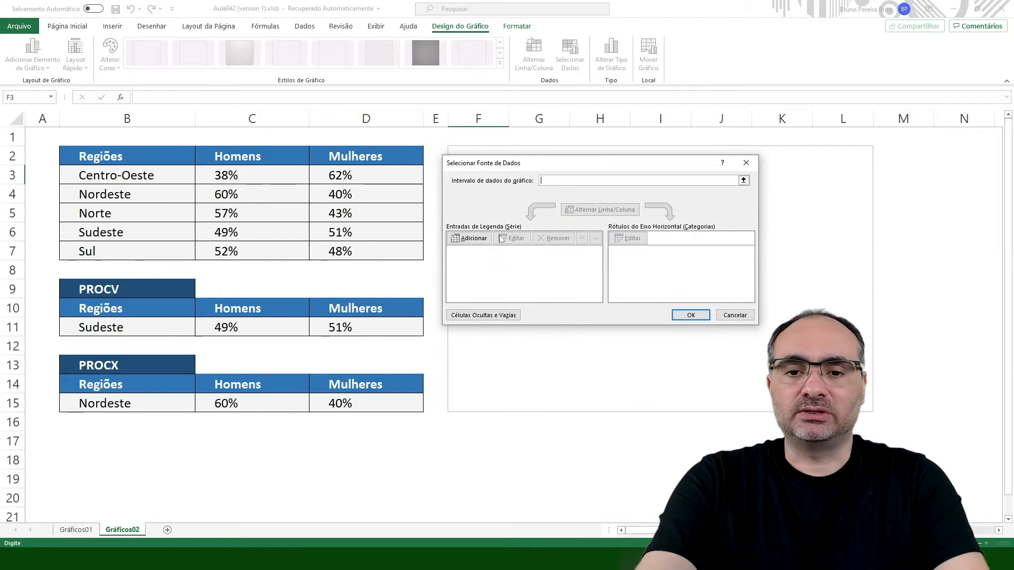
left_click(482, 238)
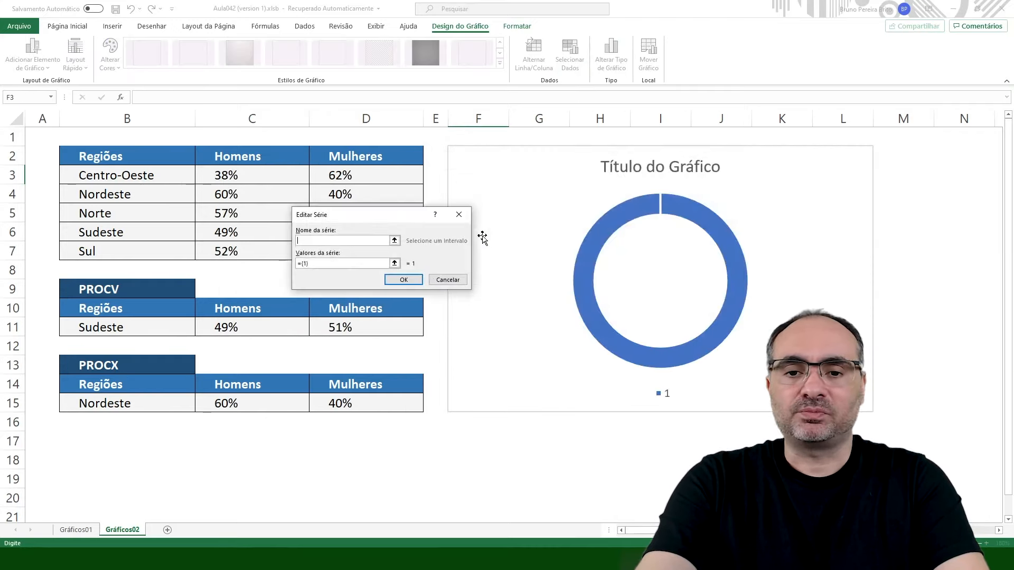
left_click(109, 403)
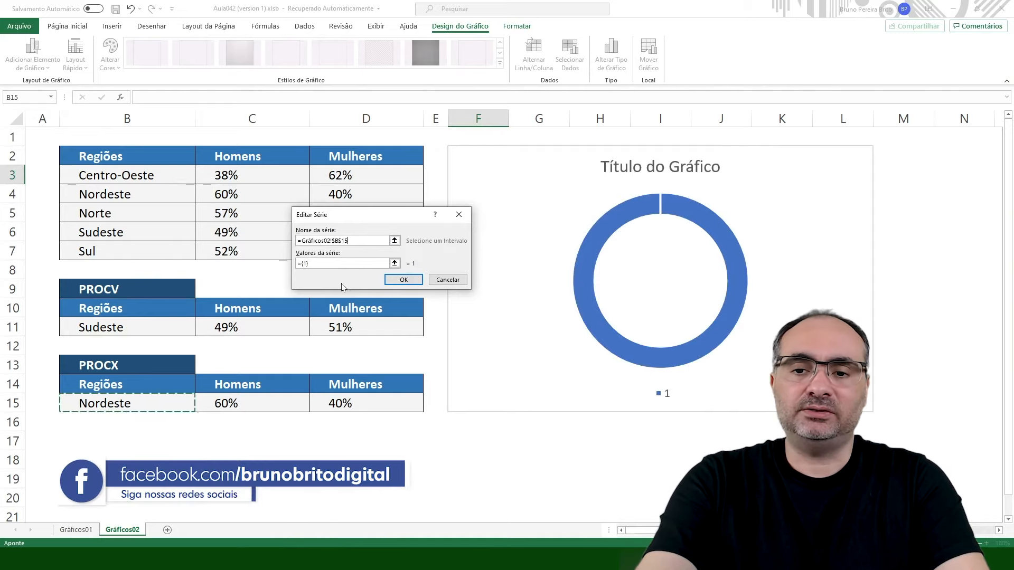
left_click(343, 263)
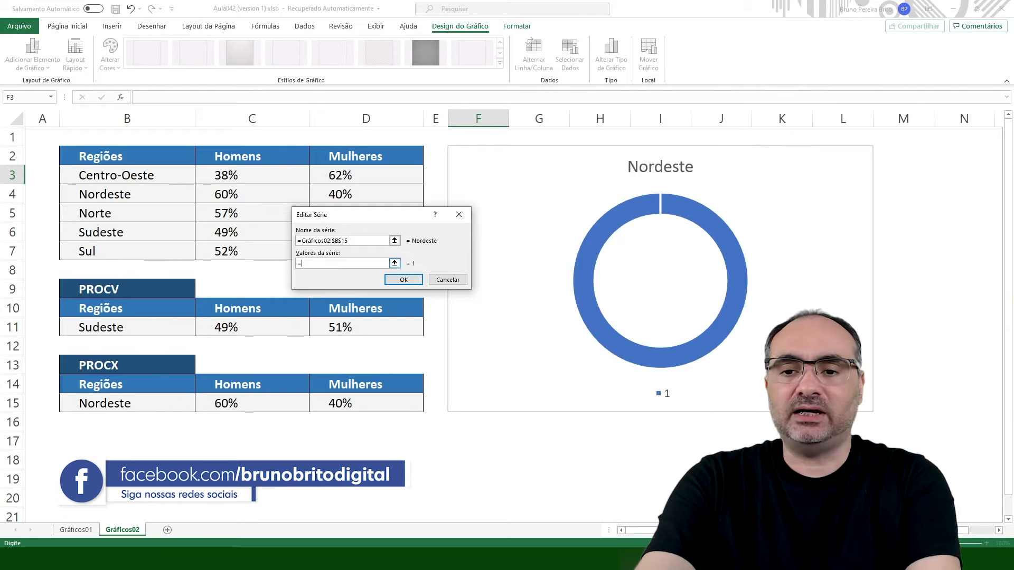
key("BackSpace")
left_click_drag(242, 407, 344, 401)
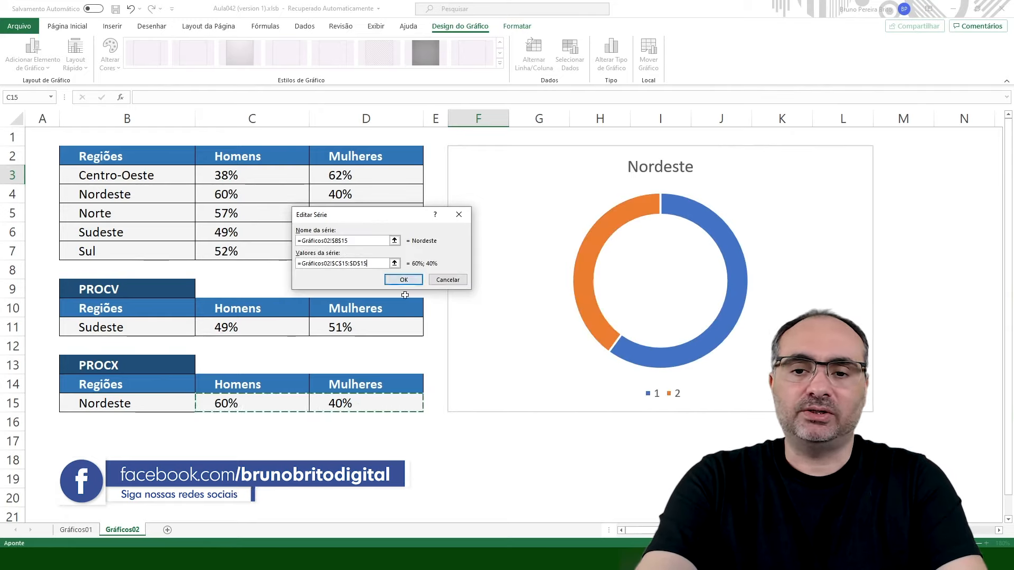
left_click(403, 279)
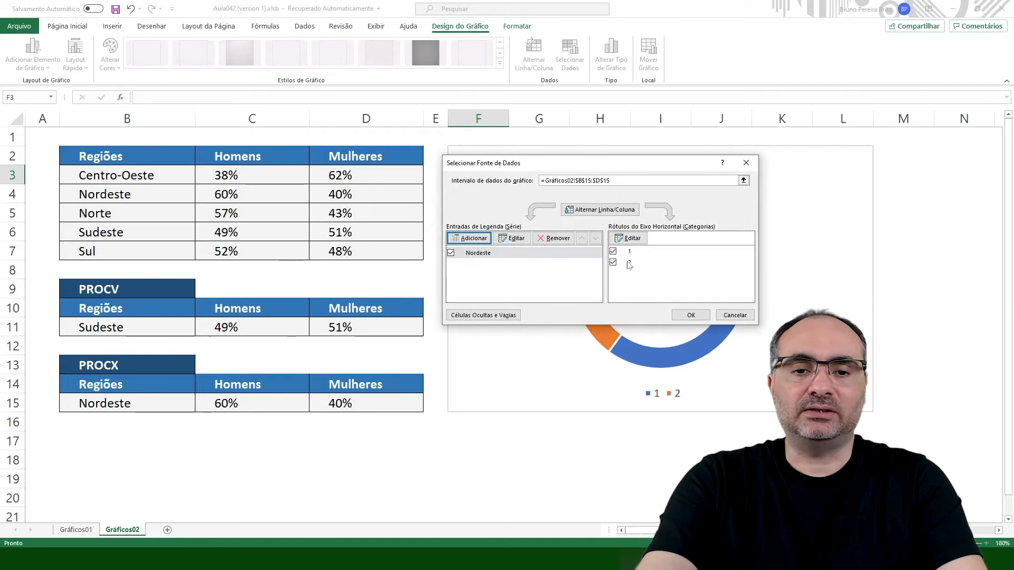
Set the chart's category labels to the PROCX headers Homens and Mulheres in C14:D14 and apply the data source
left_click(632, 238)
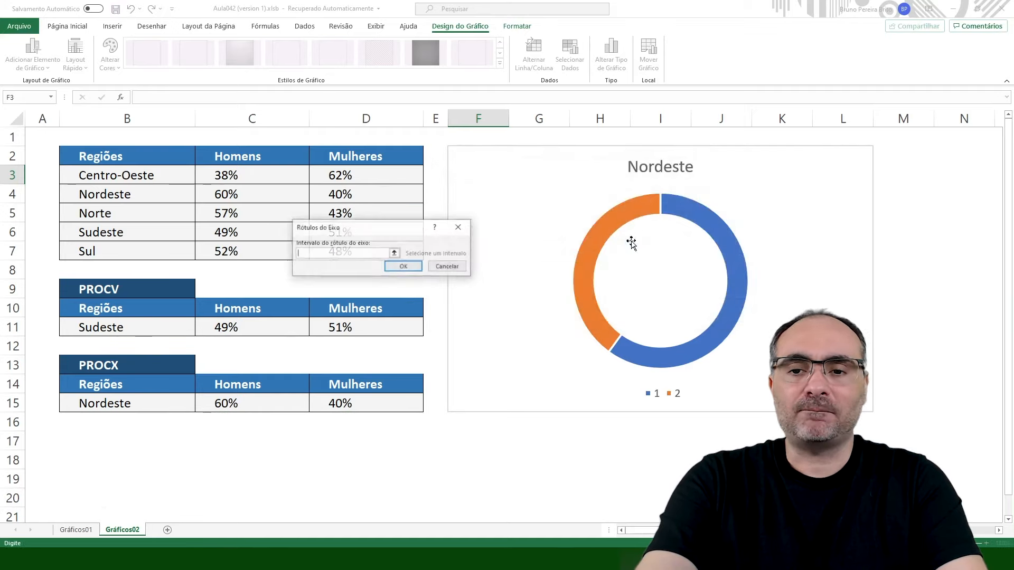
left_click_drag(242, 391, 360, 381)
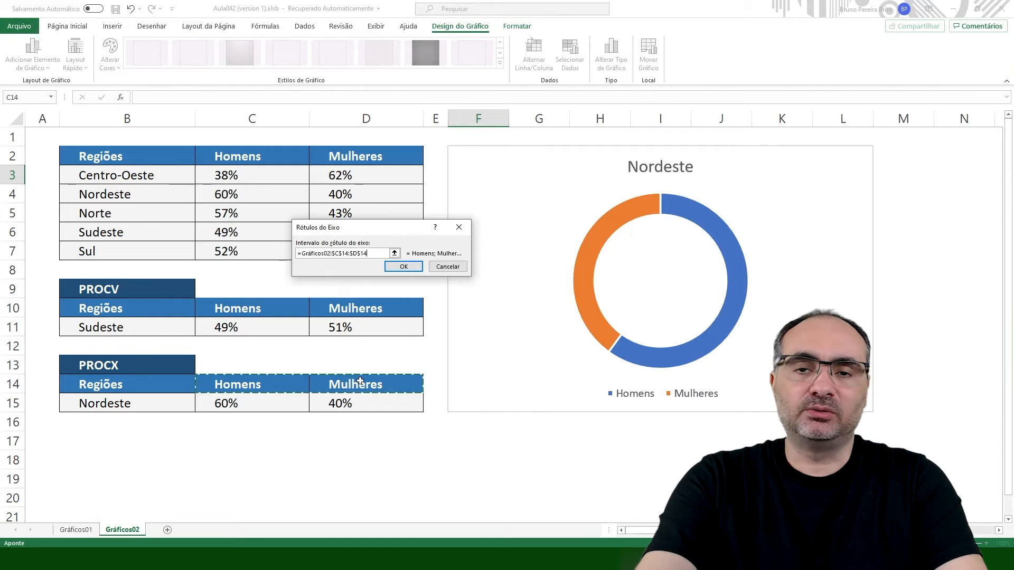
left_click(404, 268)
left_click(683, 317)
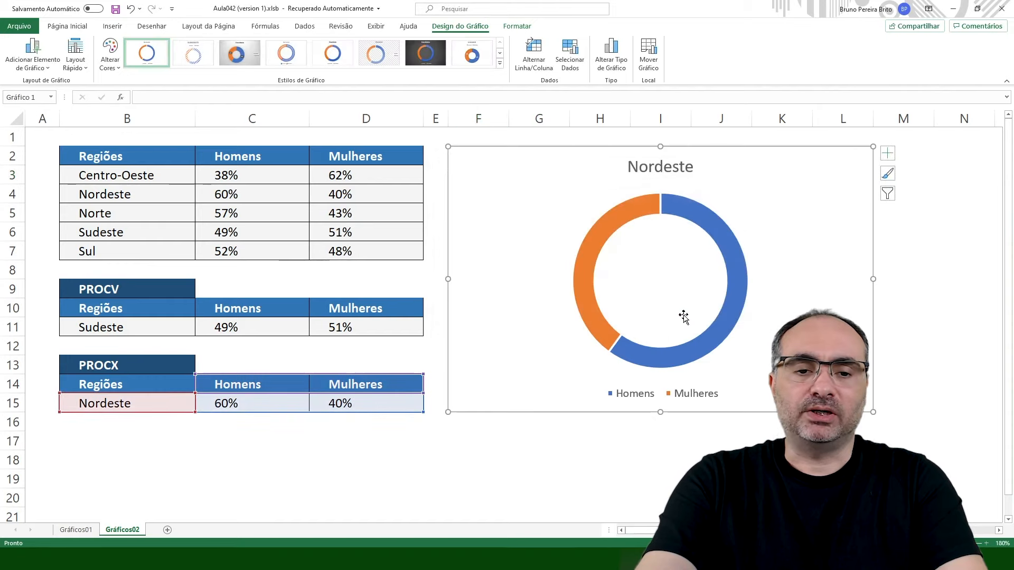
Add data labels to the doughnut chart and format them in bold at font size 14
left_click(887, 153)
left_click(914, 177)
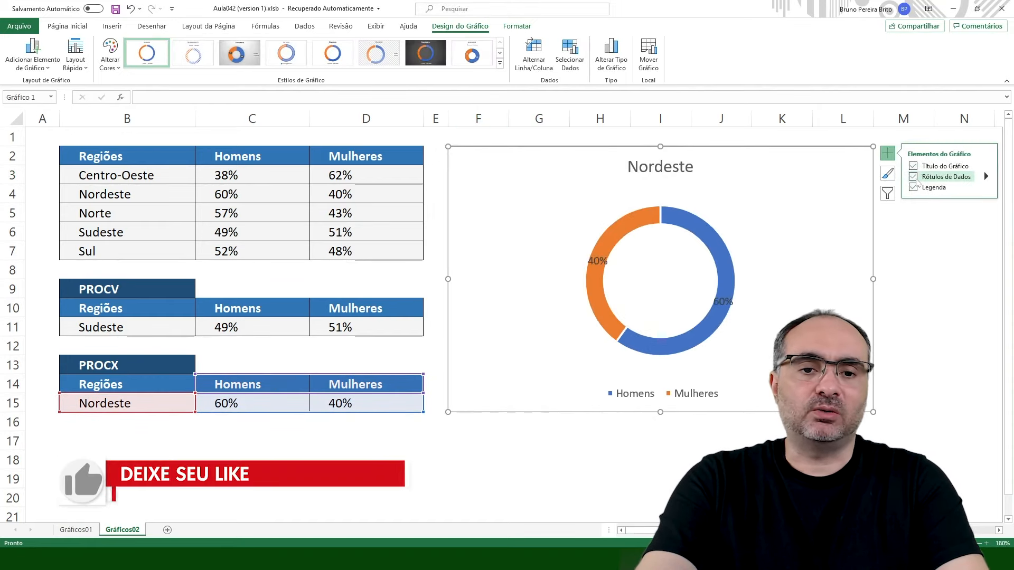
left_click(600, 267)
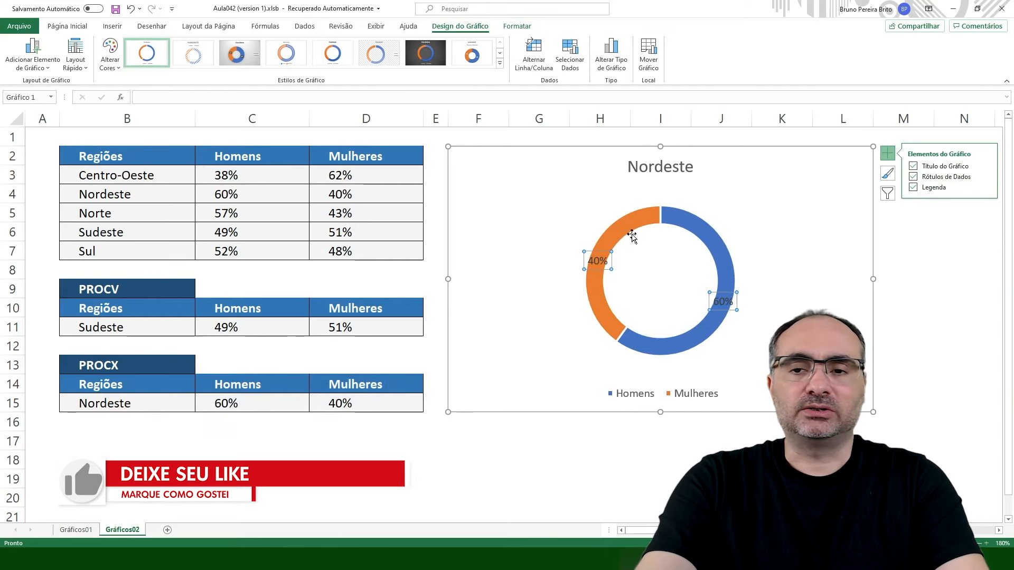
left_click(80, 26)
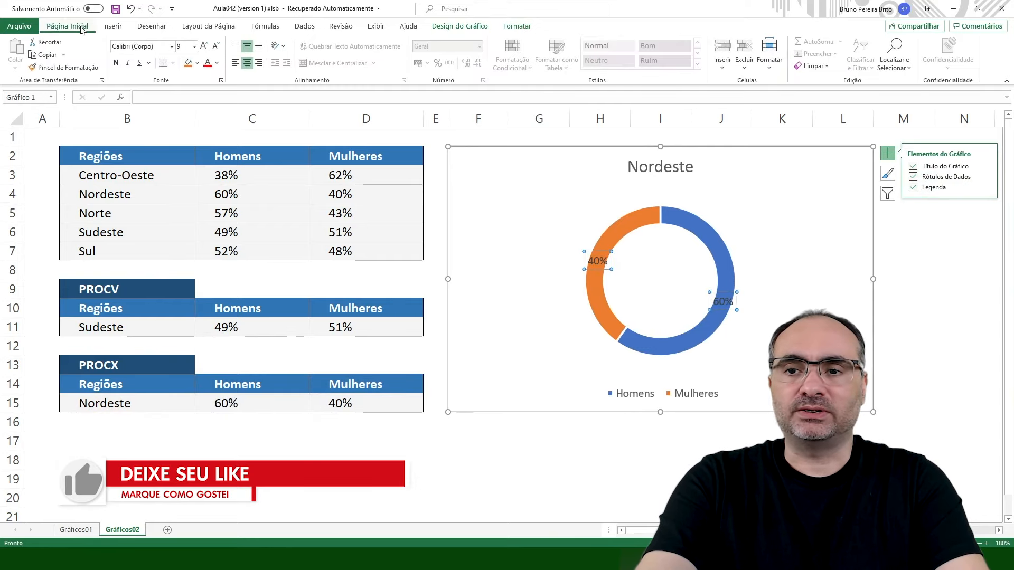
left_click(203, 47)
left_click(203, 47)
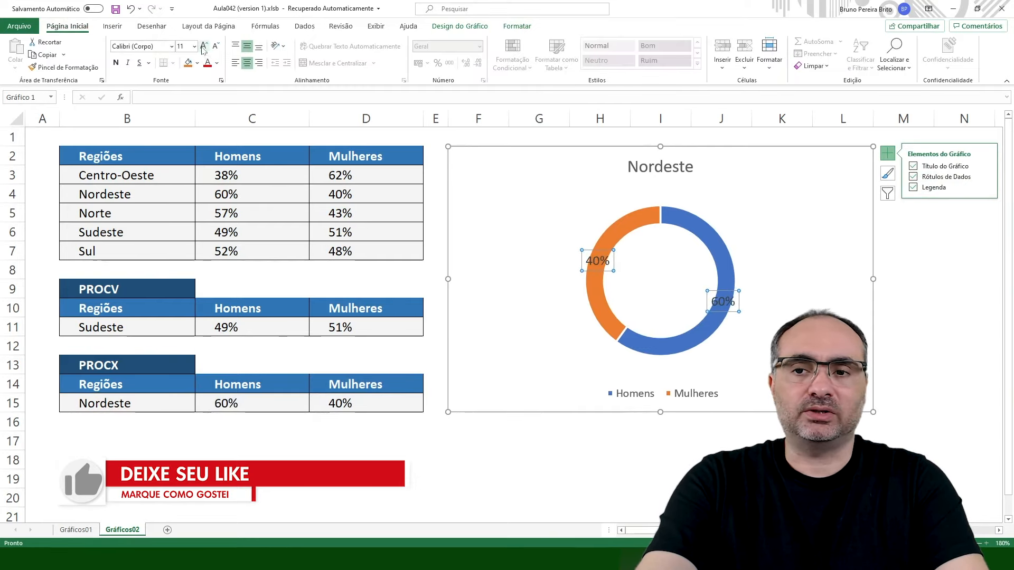
left_click(203, 46)
left_click(203, 47)
left_click(115, 63)
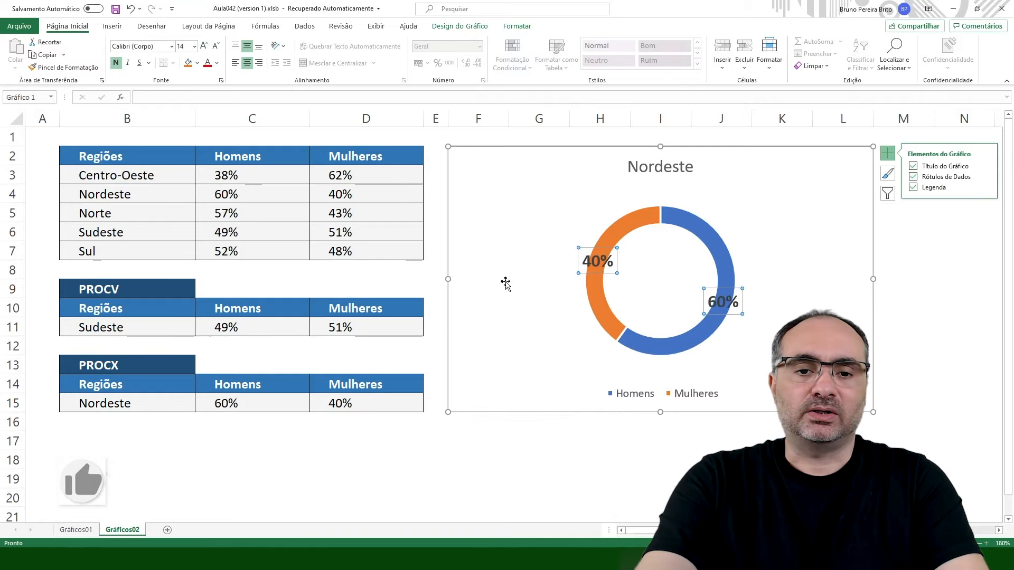
Format the doughnut chart's legend in bold at font size 10.5
left_click(639, 399)
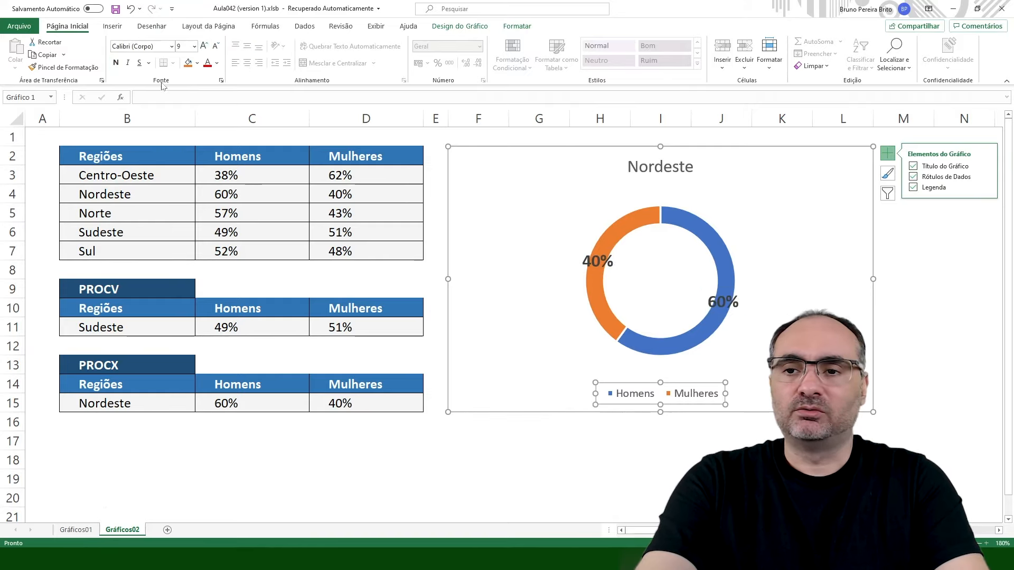
left_click(116, 63)
left_click(204, 47)
left_click(204, 46)
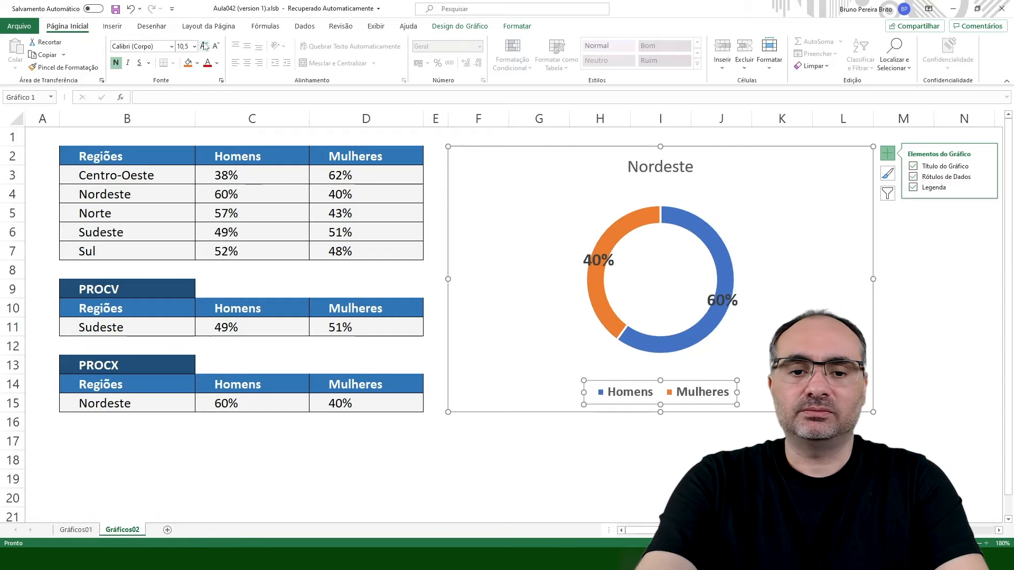
Format the doughnut chart's title in bold at font size 18
left_click(655, 167)
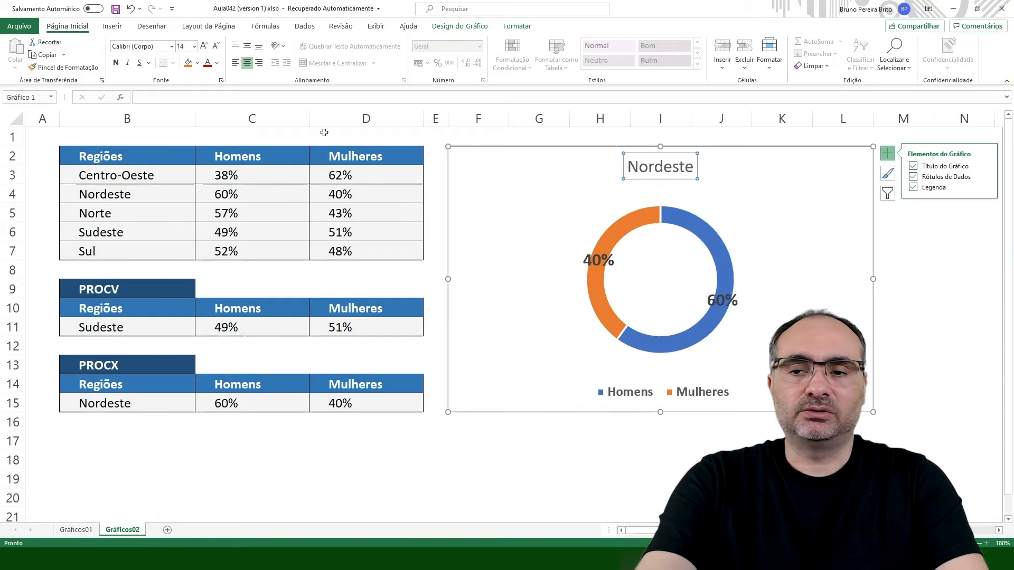
left_click(116, 63)
left_click(203, 47)
left_click(203, 47)
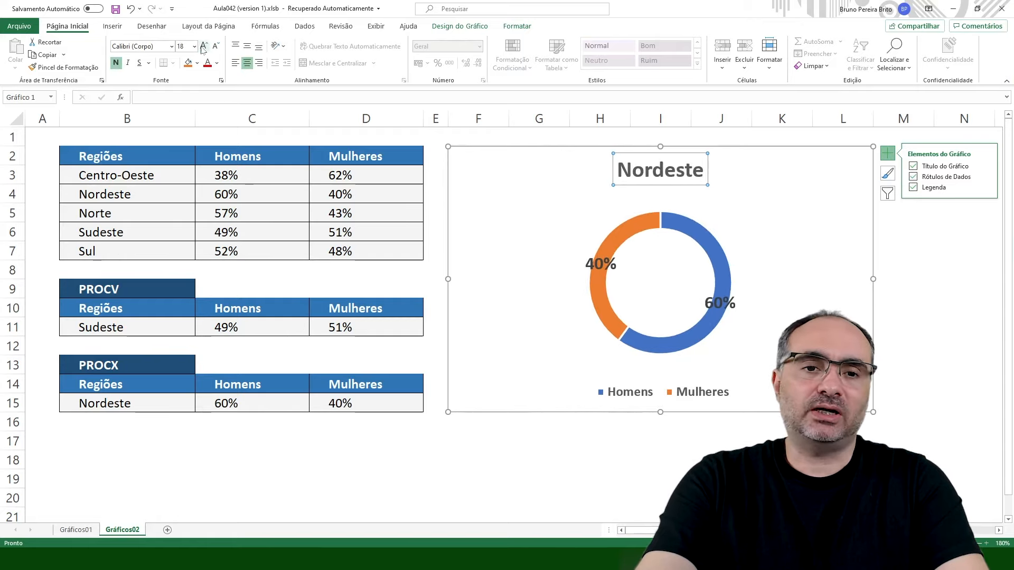
Set the doughnut chart's hole size to 50%
left_click(719, 248)
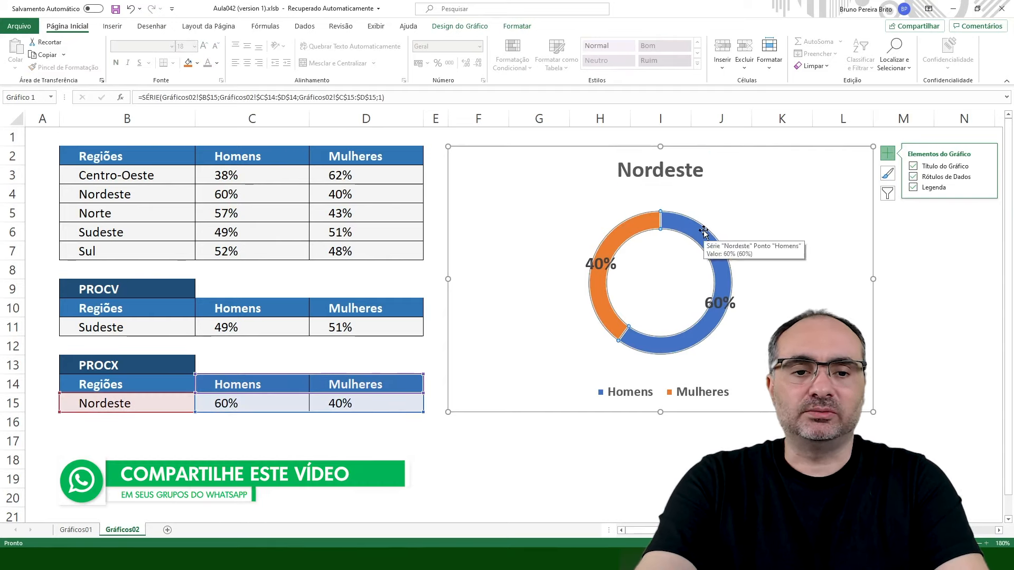
double_click(703, 232)
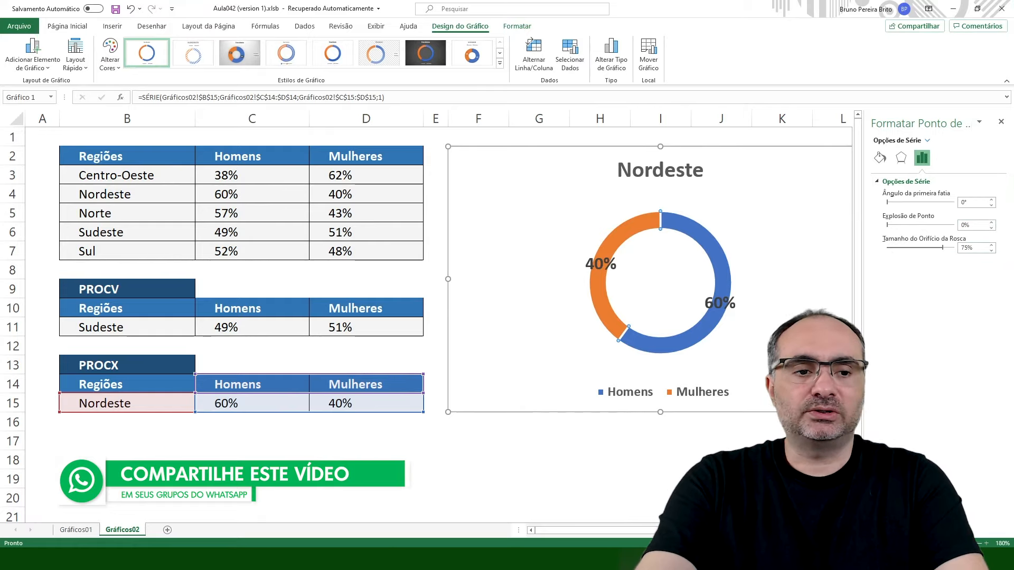
left_click(971, 248)
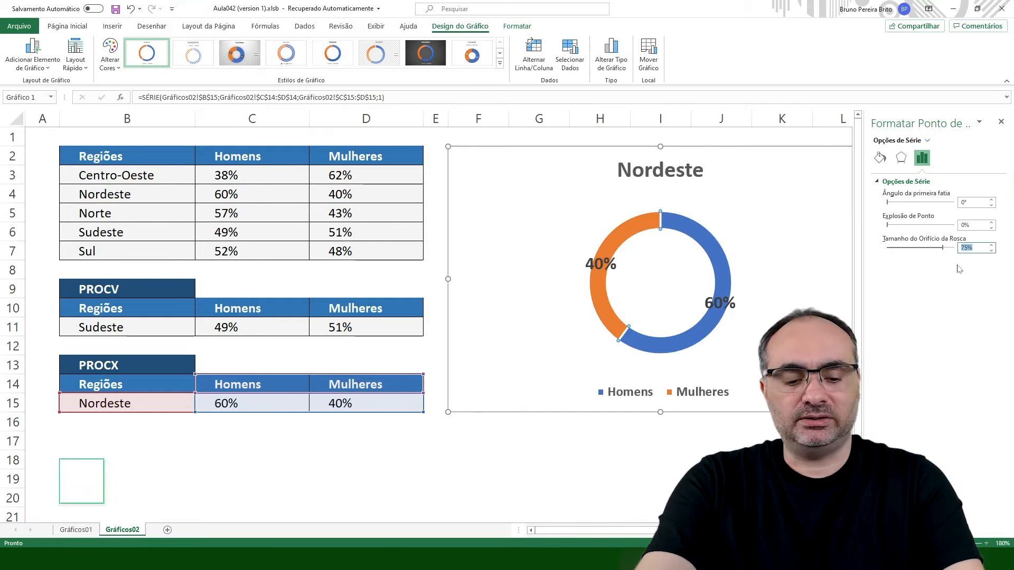
type("50")
key("Return")
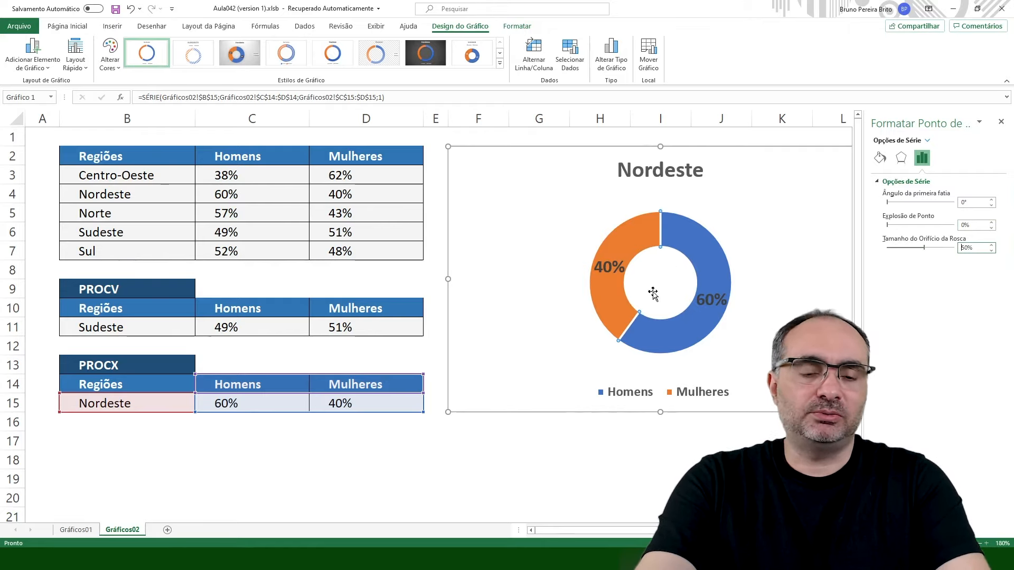
Change the font colour of the doughnut chart's data labels to white
left_click(609, 265)
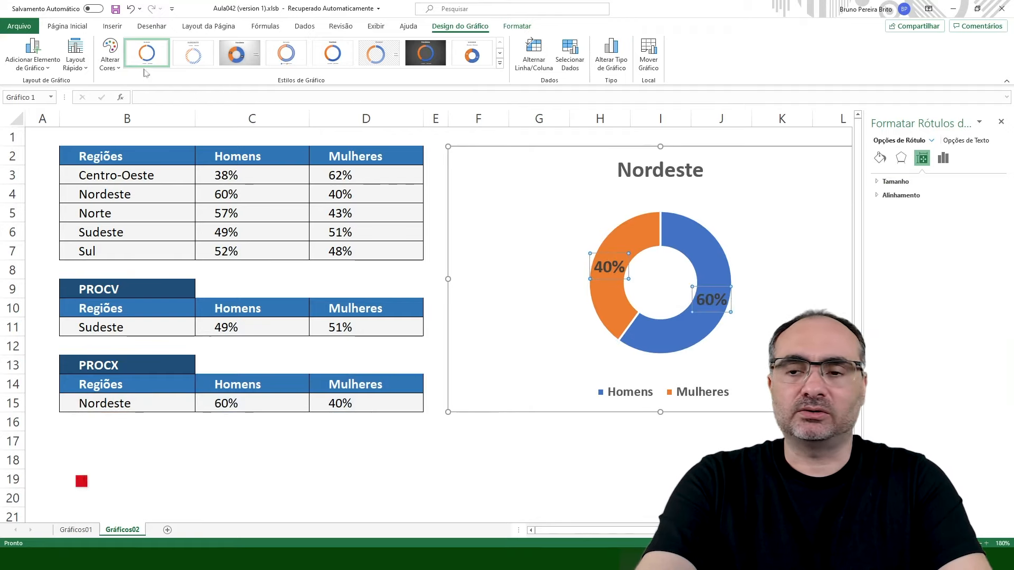
left_click(67, 26)
left_click(217, 63)
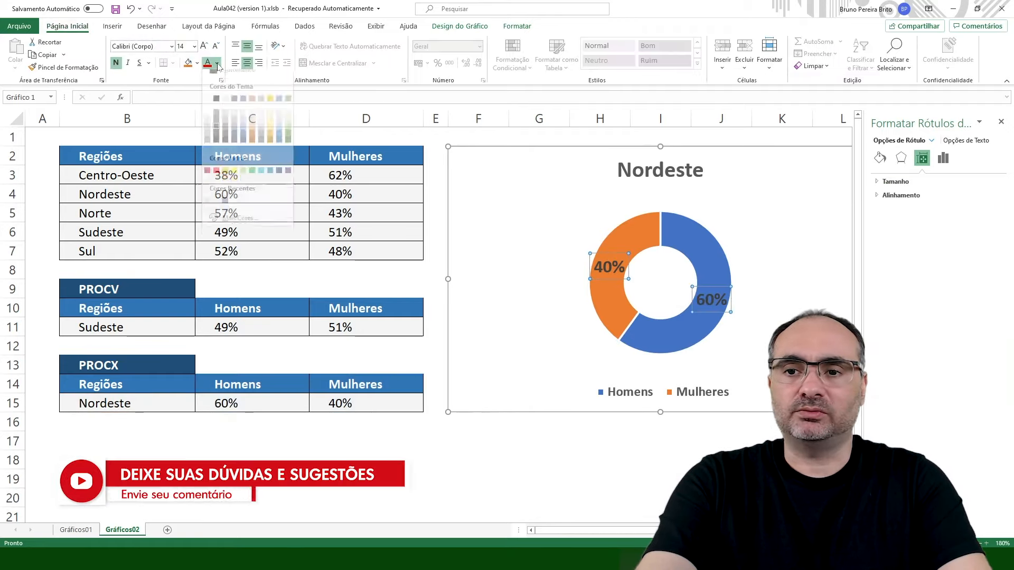
left_click(216, 98)
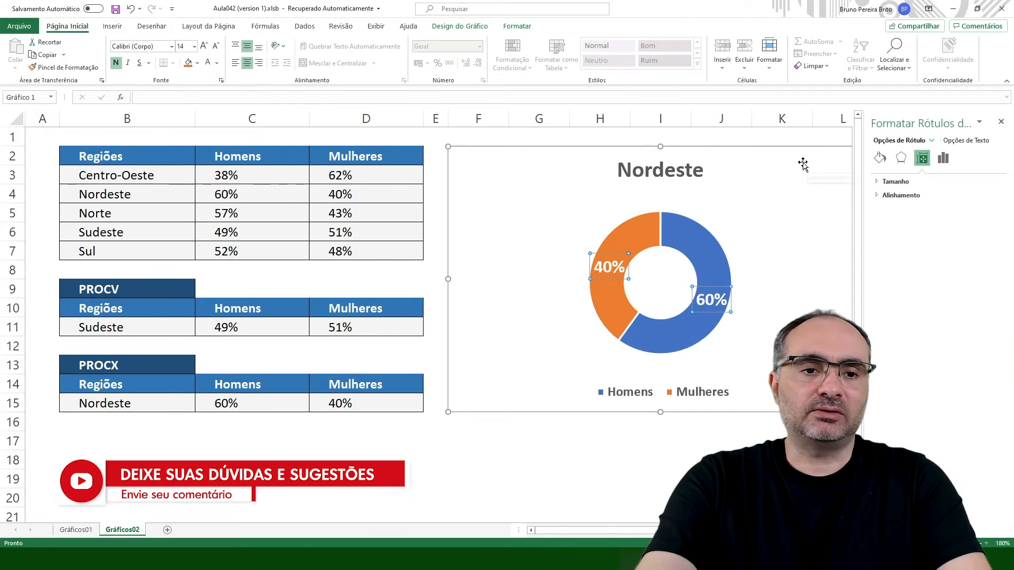
Give the doughnut chart's area a solid light grey fill, then close the formatting options and deselect the chart
left_click(798, 159)
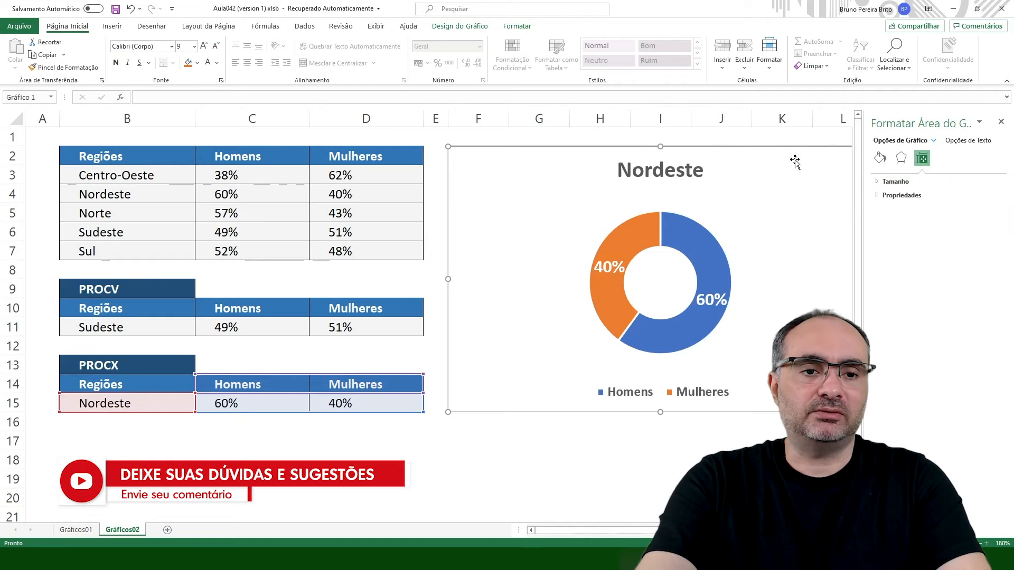
left_click(879, 159)
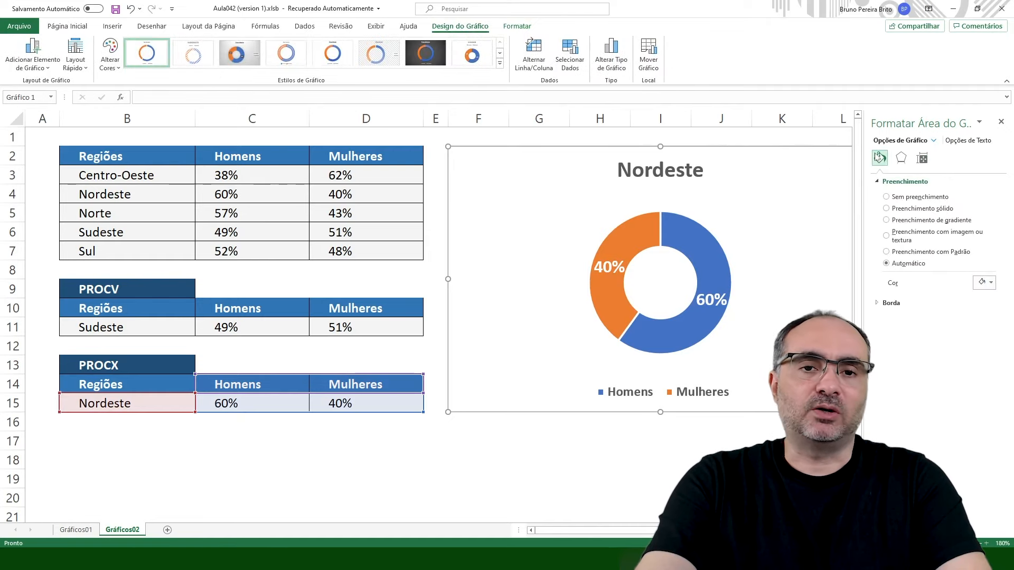
left_click(886, 208)
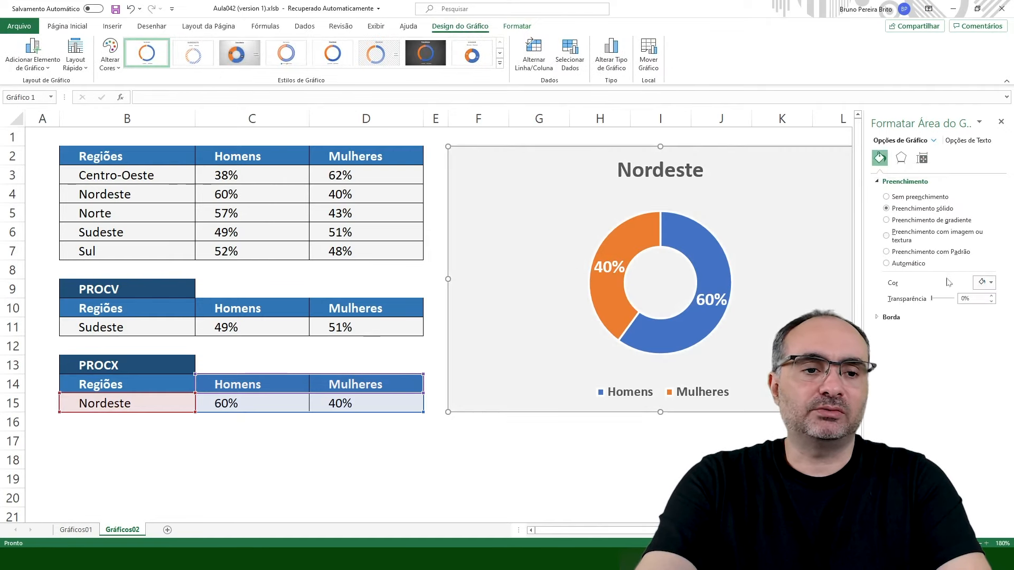
left_click(991, 283)
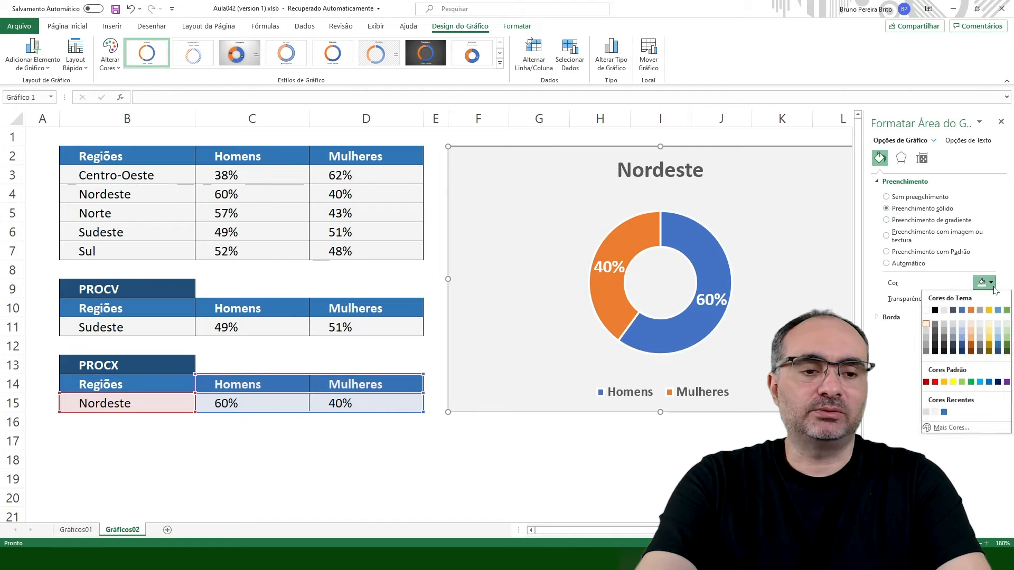
left_click(927, 325)
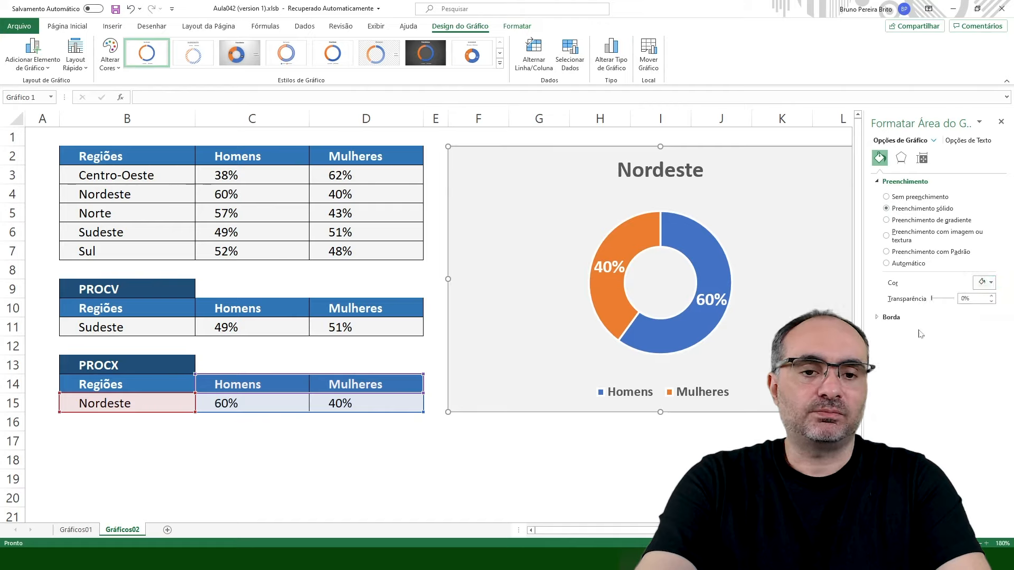
left_click(1001, 122)
left_click(885, 152)
left_click(681, 457)
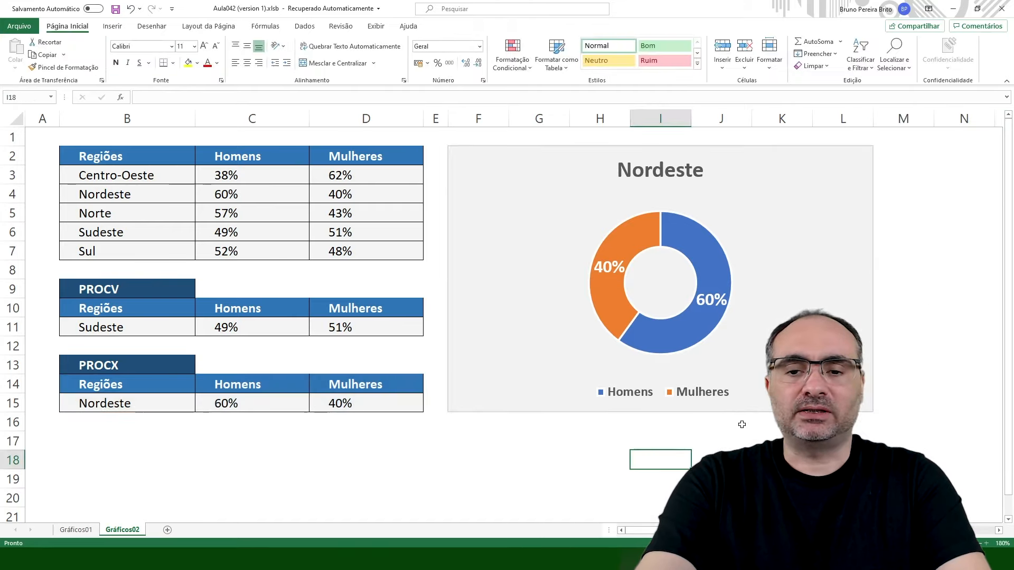
Review the 3D pie chart on the Gráficos01 sheet and open the region list of PROCV cell B11
key("ctrl+Page_Up")
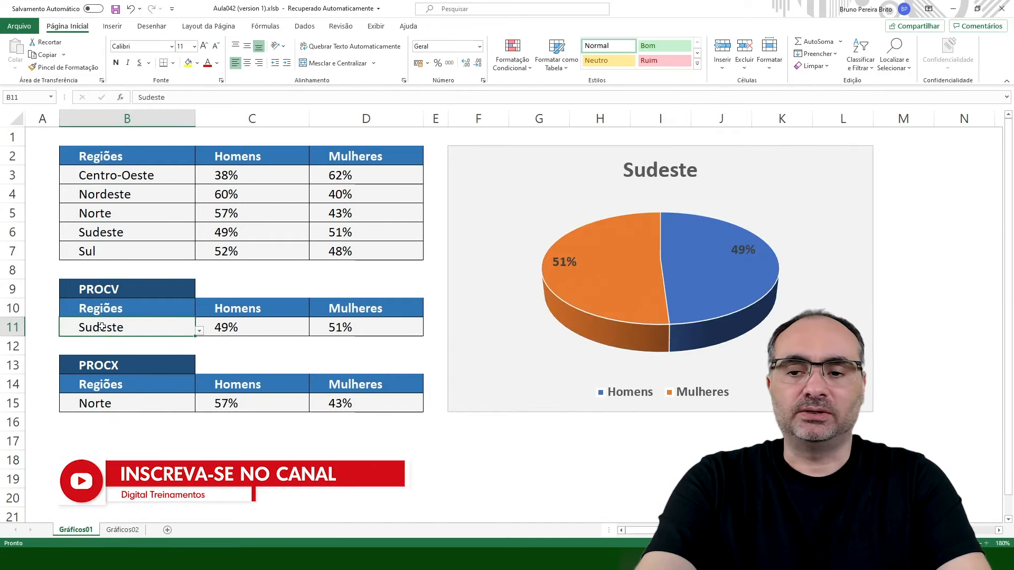
left_click(199, 331)
left_click(167, 364)
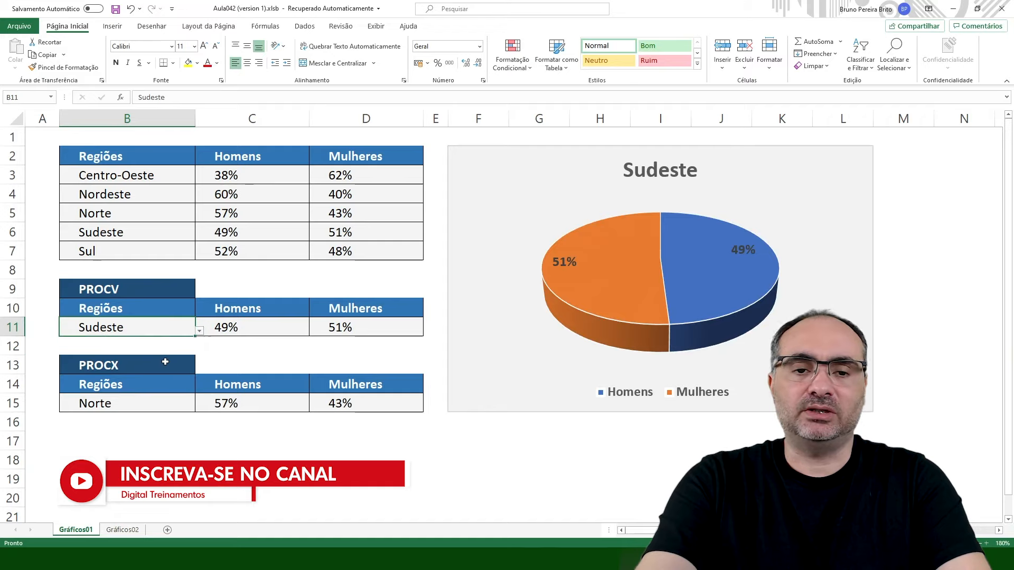
On the Gráficos02 sheet, choose Sudeste as the PROCX region in cell B15 to test the doughnut chart
left_click(128, 533)
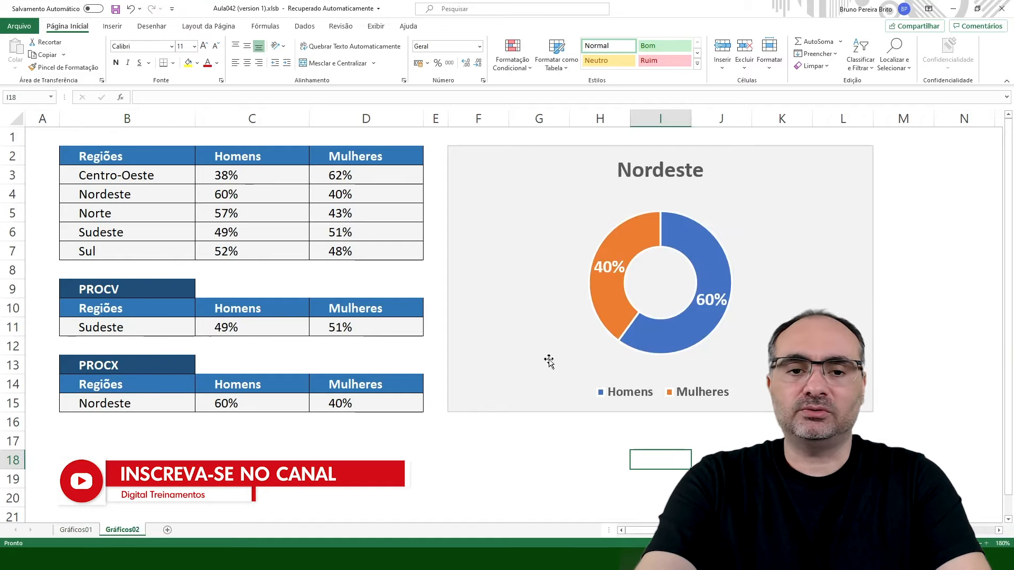
left_click(159, 404)
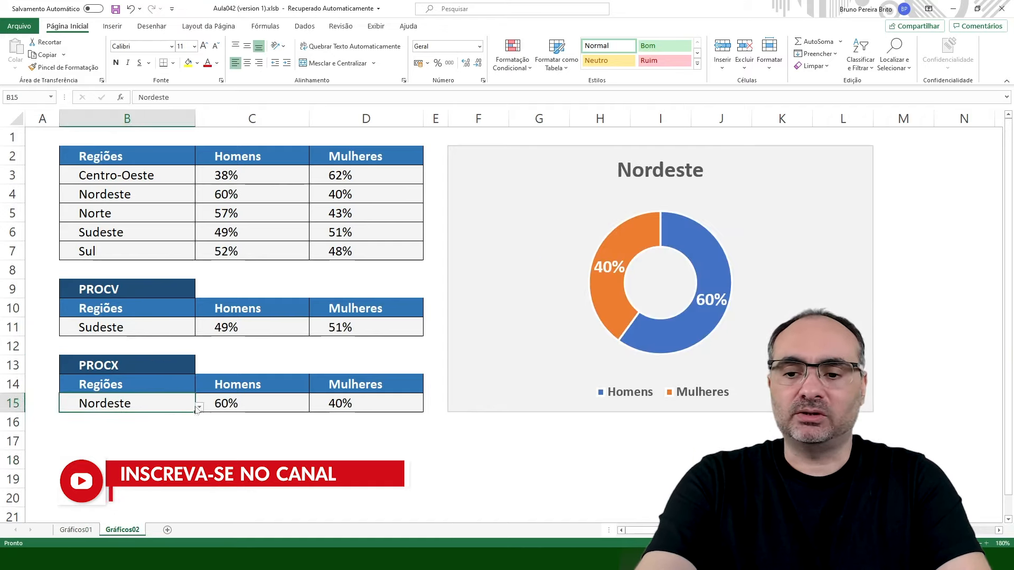
left_click(199, 407)
left_click(106, 456)
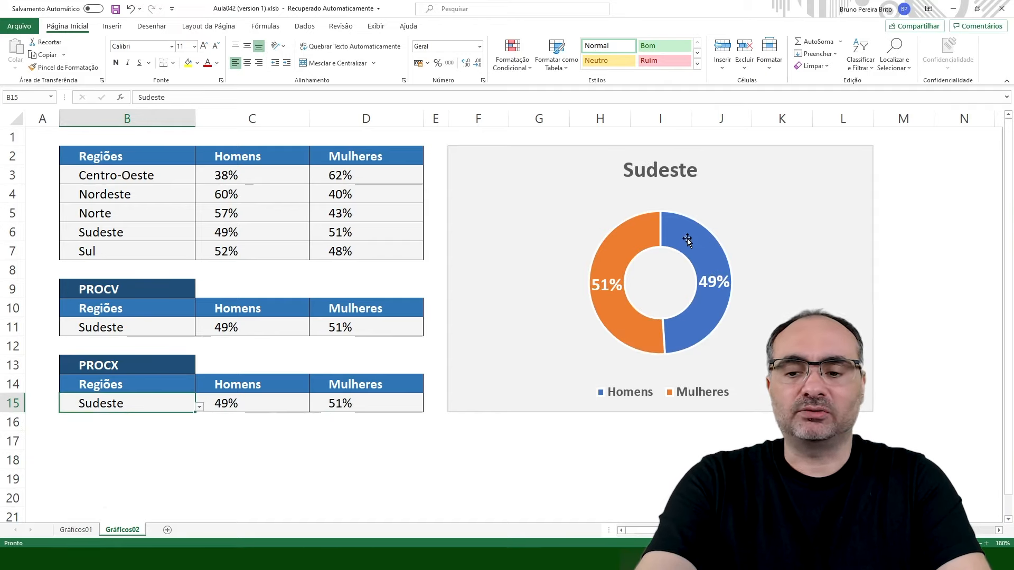
mouse_move(738, 296)
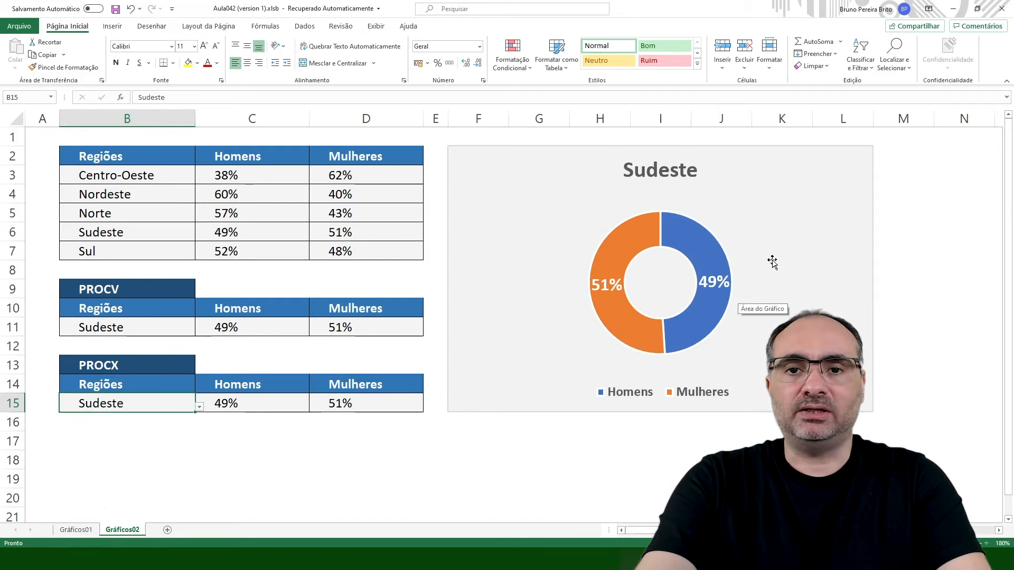